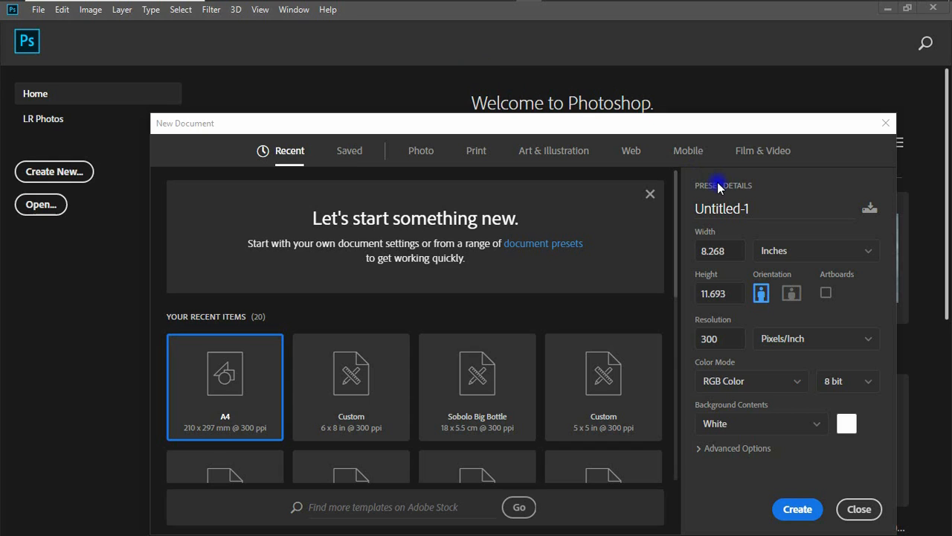
Set the new document's width and height to 8 inches and its resolution to 150 pixels/inch
left_click(731, 254)
left_click_drag(732, 255, 650, 251)
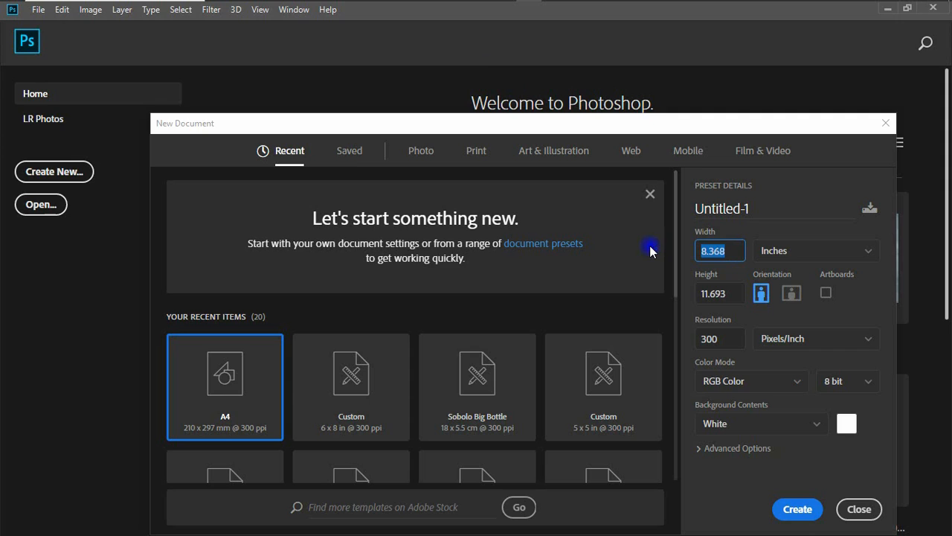
type("8")
key("Tab")
type("8")
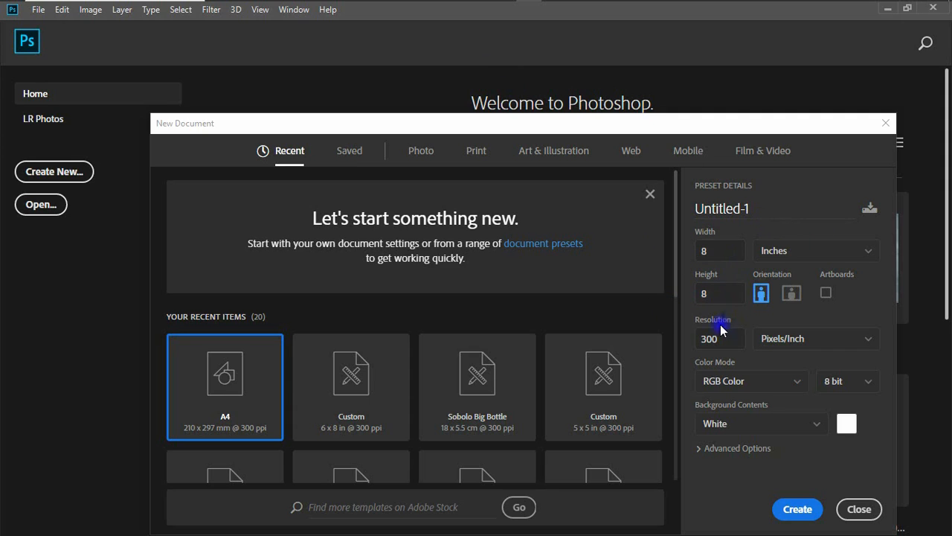
left_click_drag(717, 340, 686, 347)
type("150")
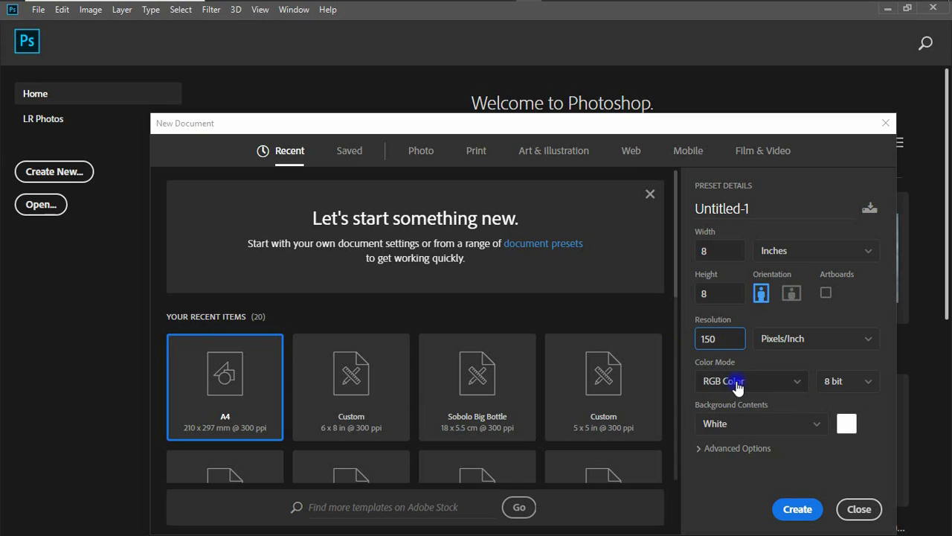
Name the document Food Poster and create it
left_click_drag(743, 208, 671, 211)
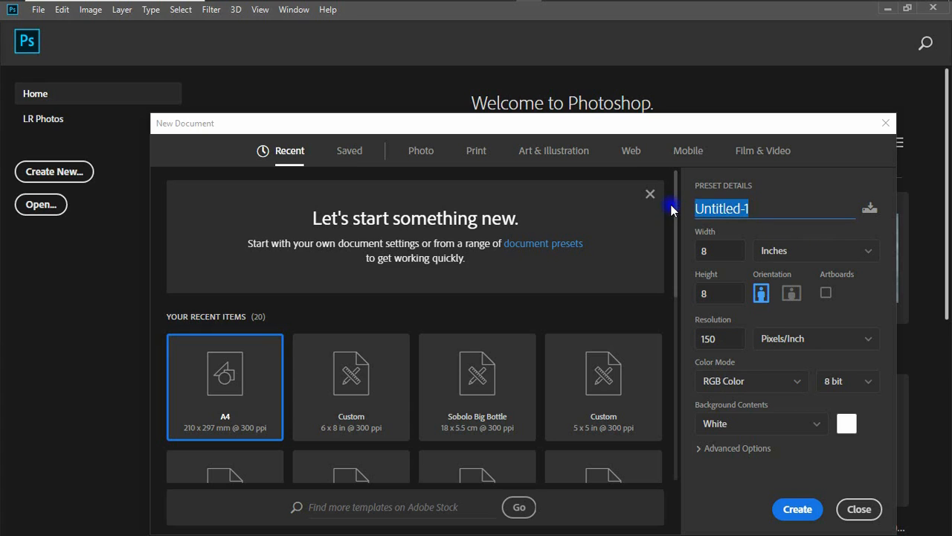
type("Food Poster")
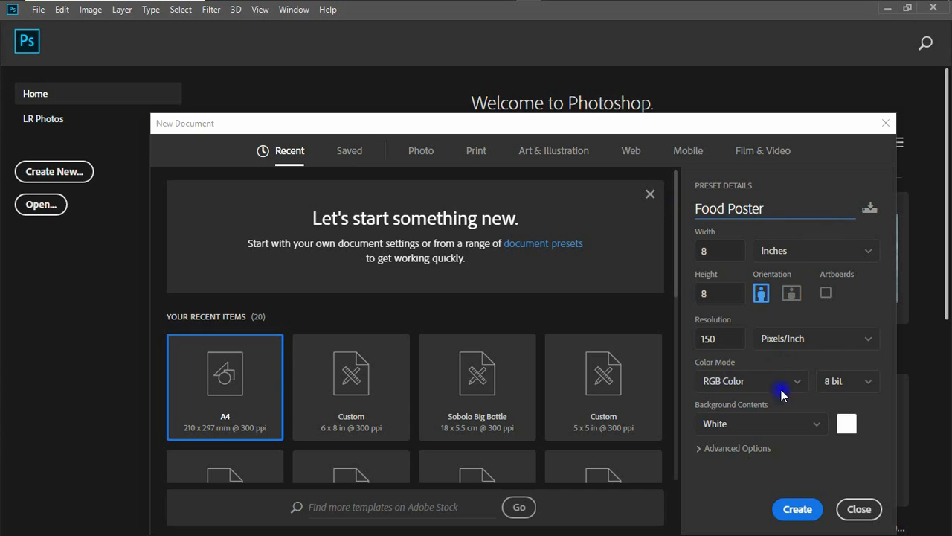
left_click(804, 511)
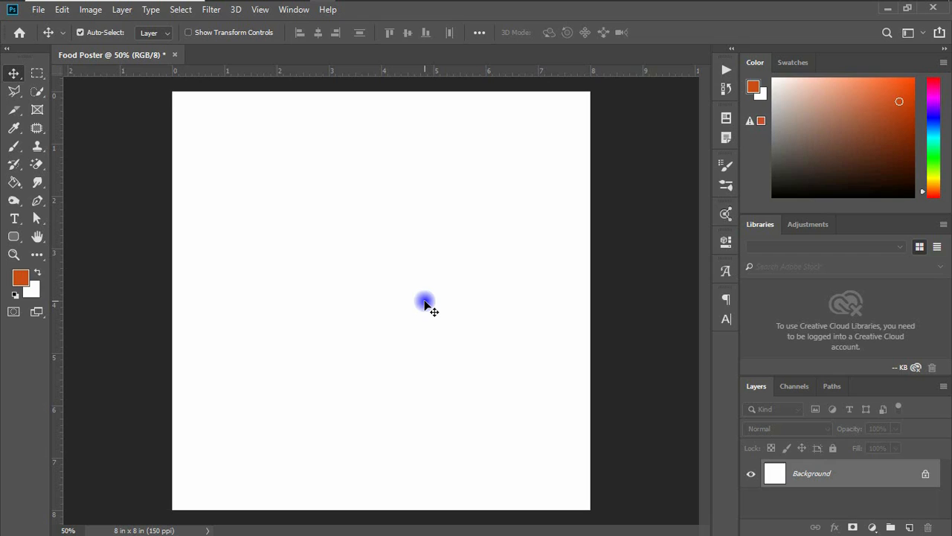
Add a Solid Color fill layer with the colour 851507
left_click(872, 527)
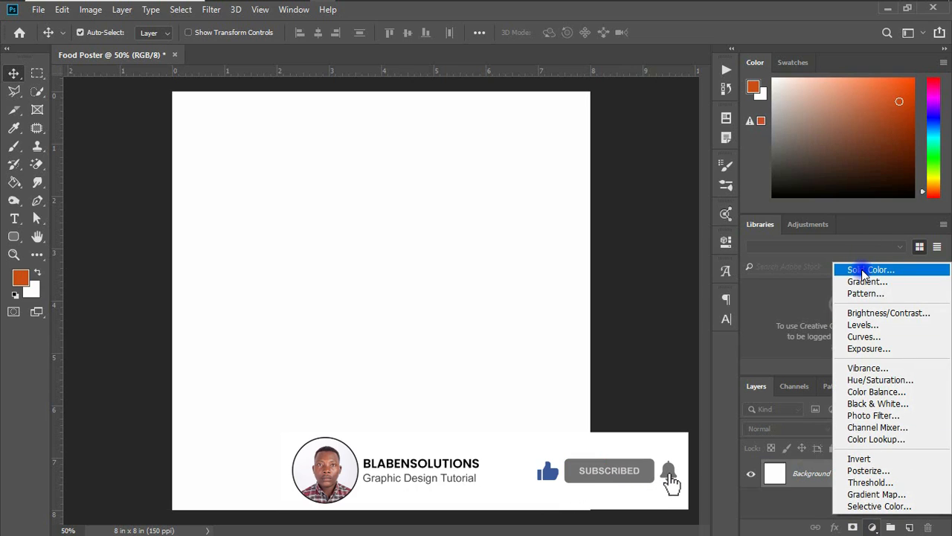
left_click(864, 270)
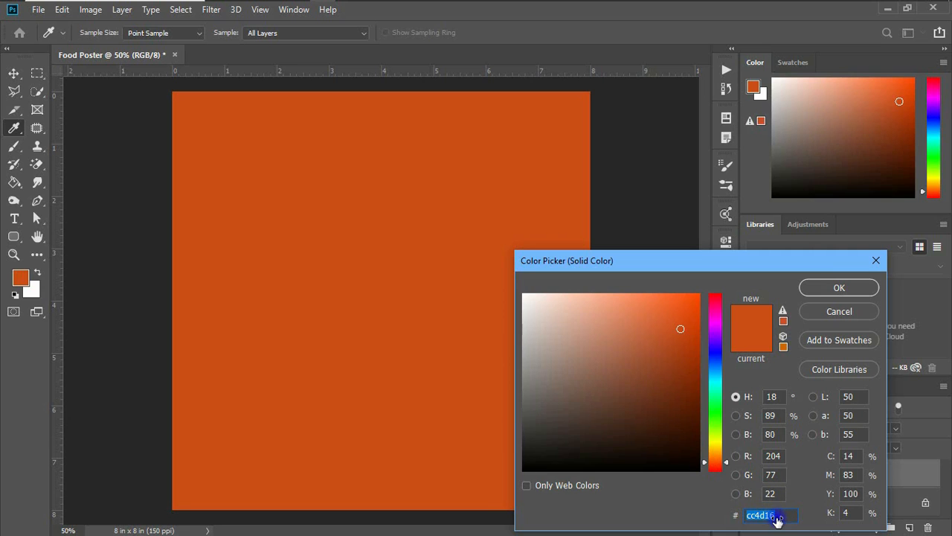
type("851507")
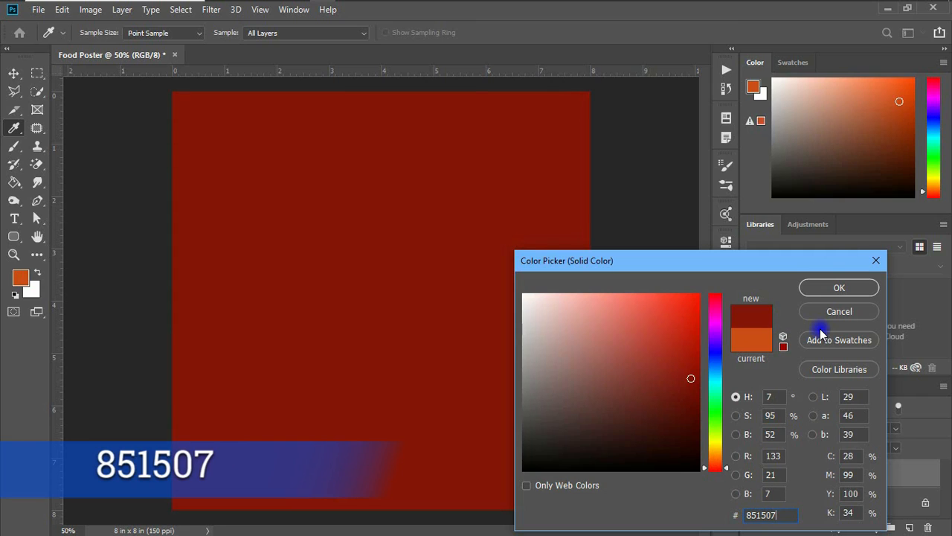
left_click(820, 290)
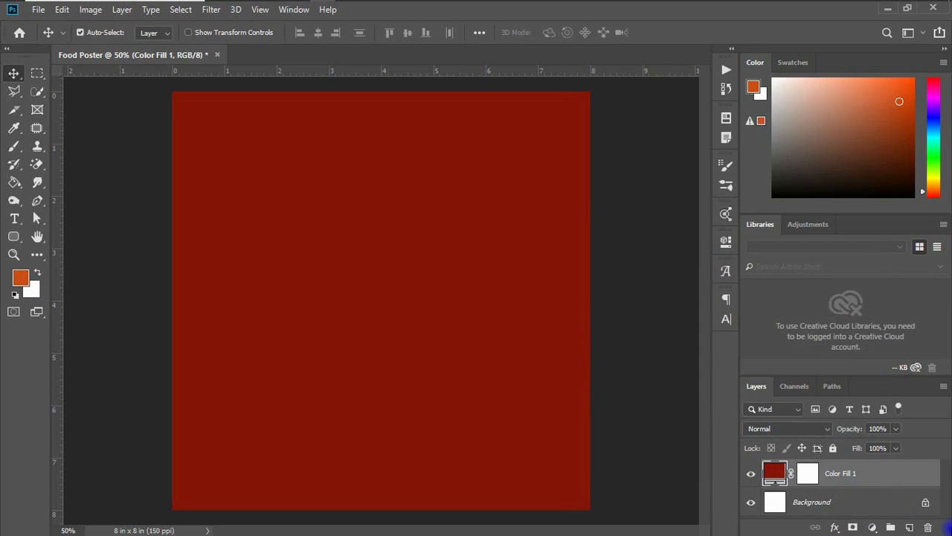
On a new layer, paint one large soft spot of colour e65d21 with a 1300 px brush in the upper-left area
left_click(909, 526)
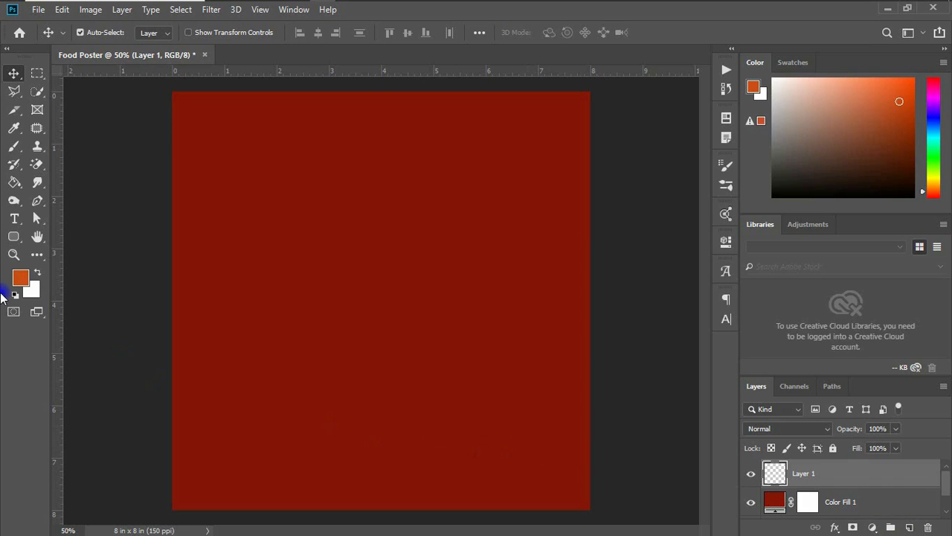
left_click(16, 146)
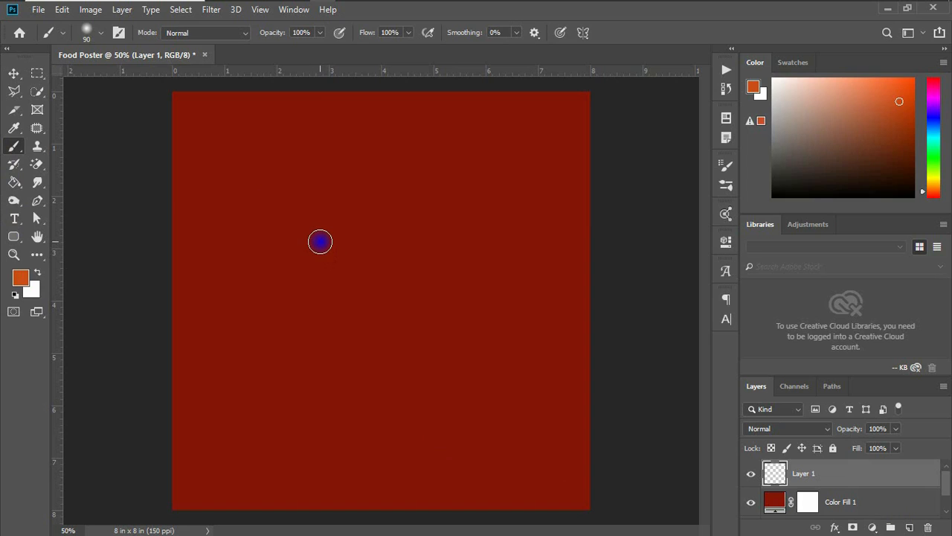
key("bracketright")
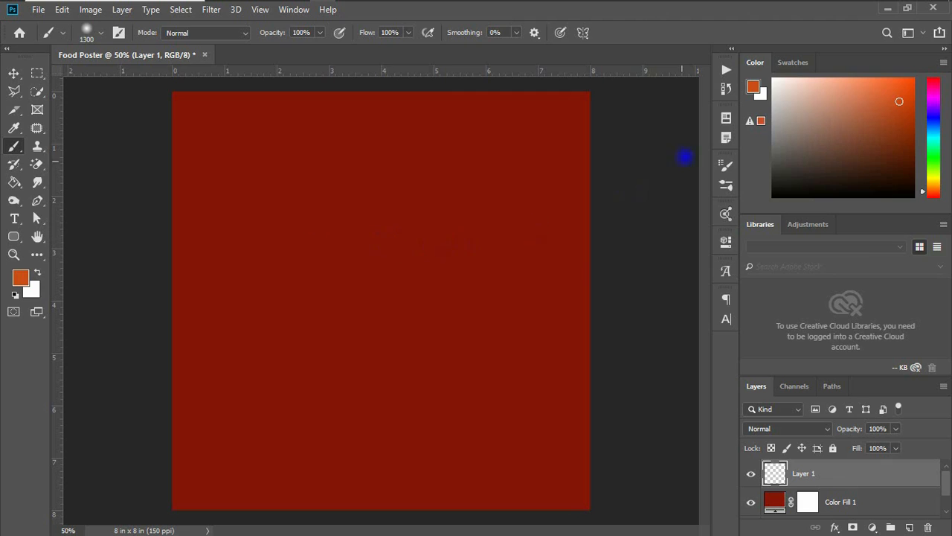
left_click(754, 87)
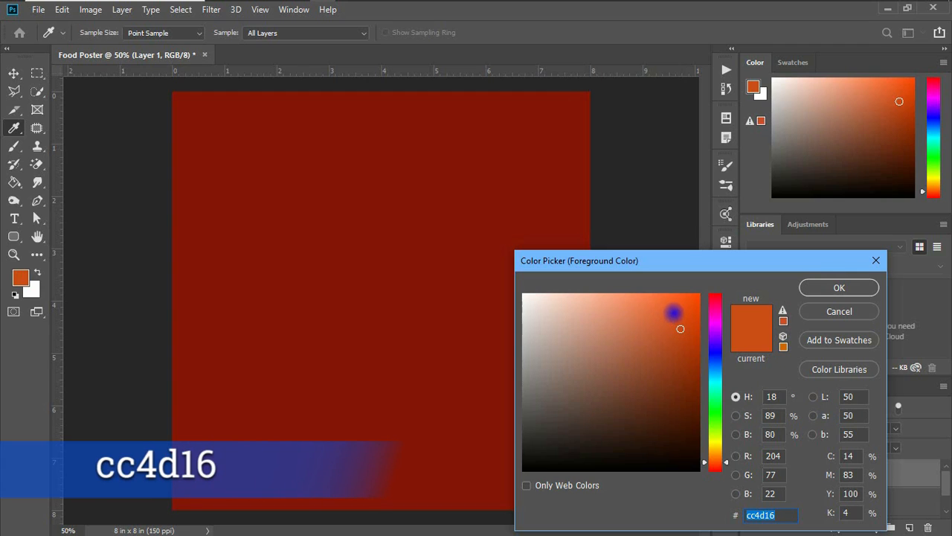
mouse_move(673, 312)
left_mouse_down()
mouse_move(677, 323)
mouse_move(674, 310)
left_mouse_up()
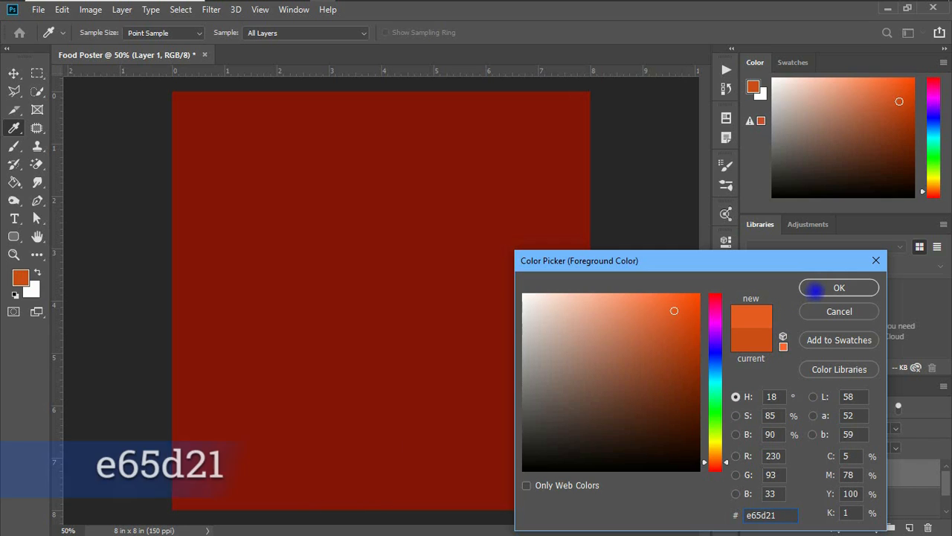
left_click(823, 287)
key("b")
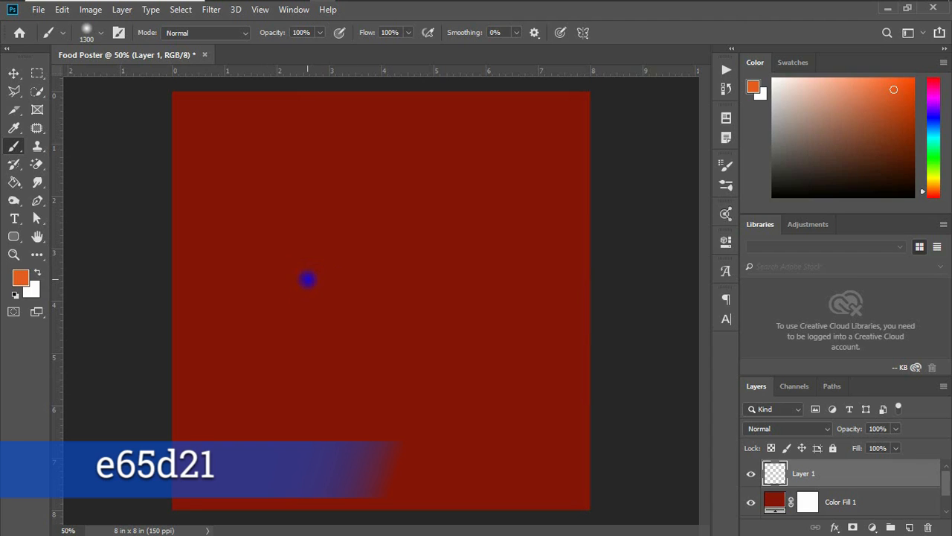
left_click(312, 279)
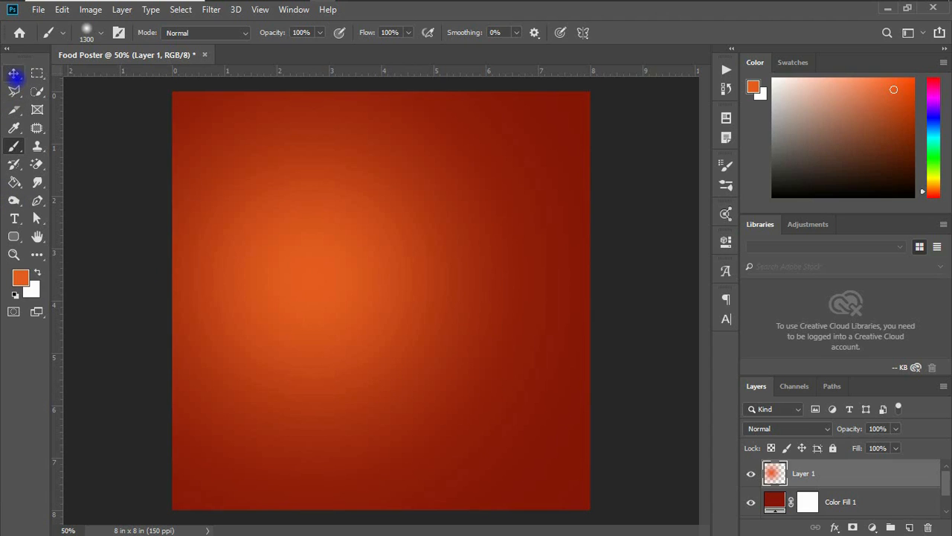
From File Explorer, drag the photo tsotsoos_kenkey_boutique_1698323021159.jpeg into the Food Poster document
left_click(13, 73)
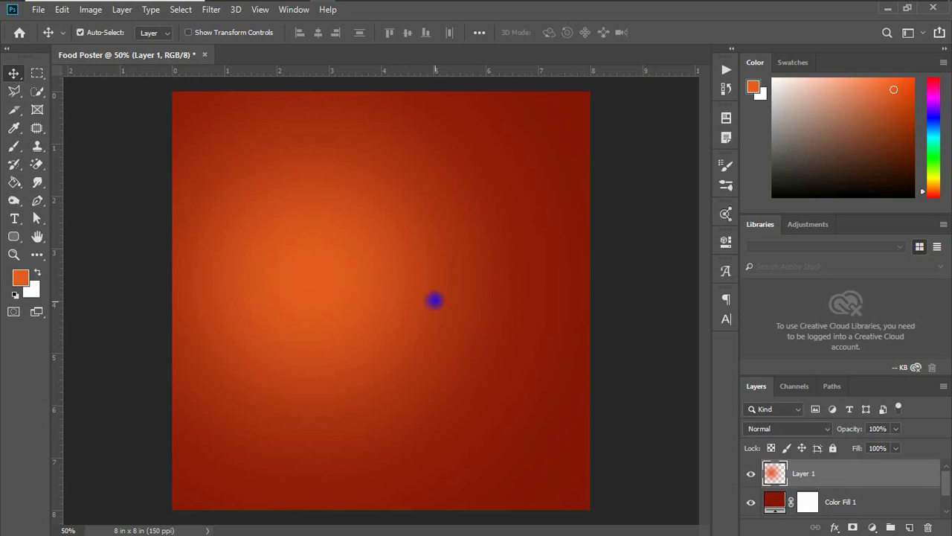
mouse_move(323, 1)
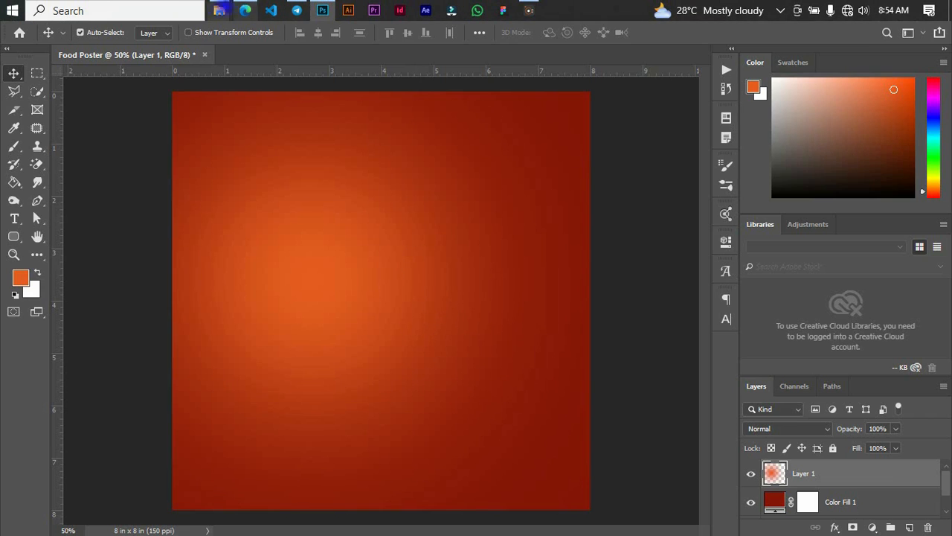
left_click(219, 11)
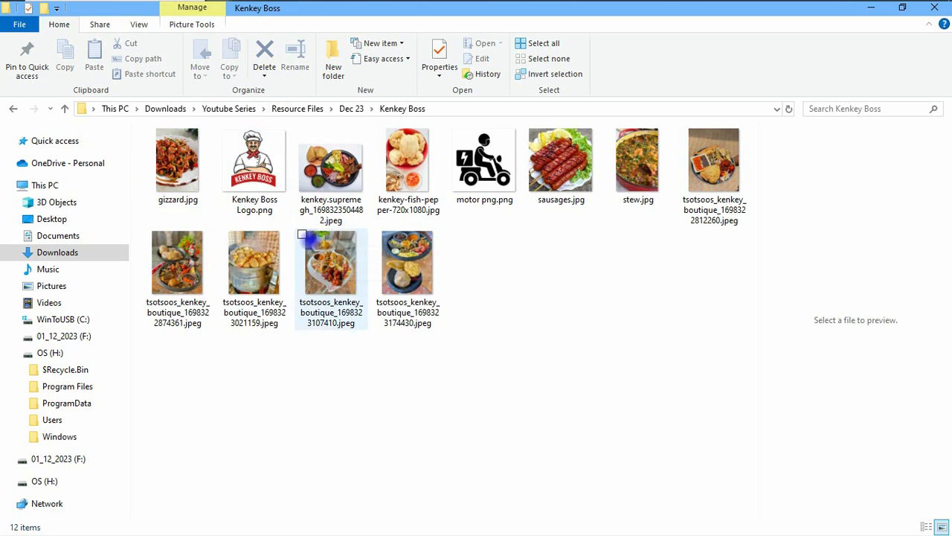
left_click_drag(247, 280, 386, 419)
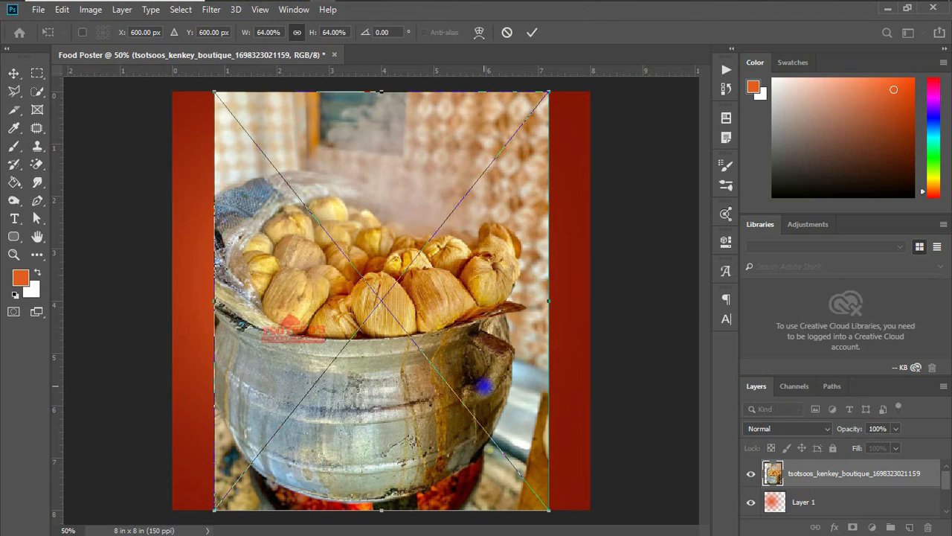
Scale the placed photo to about 91.5% and position it to cover the whole canvas, then commit
left_click_drag(548, 299, 620, 311)
left_click_drag(473, 348, 497, 273)
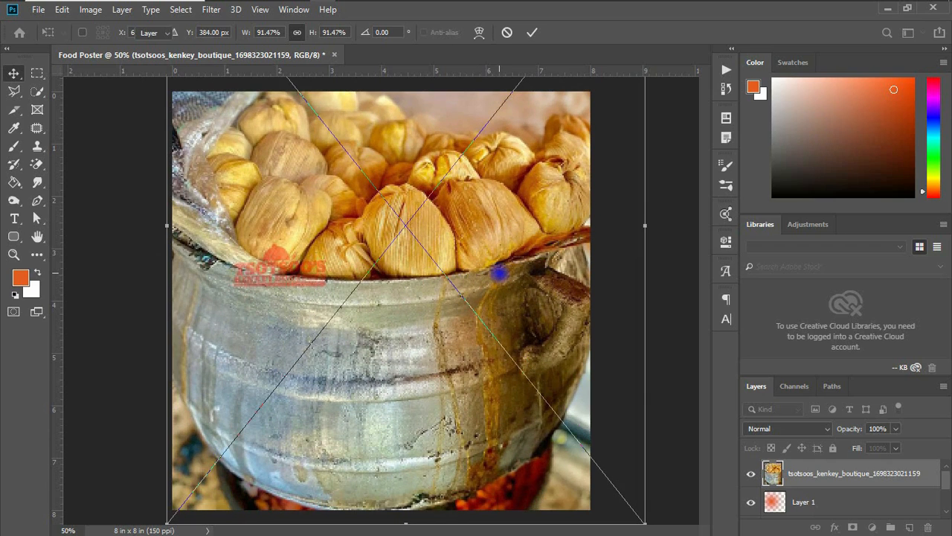
key("Return")
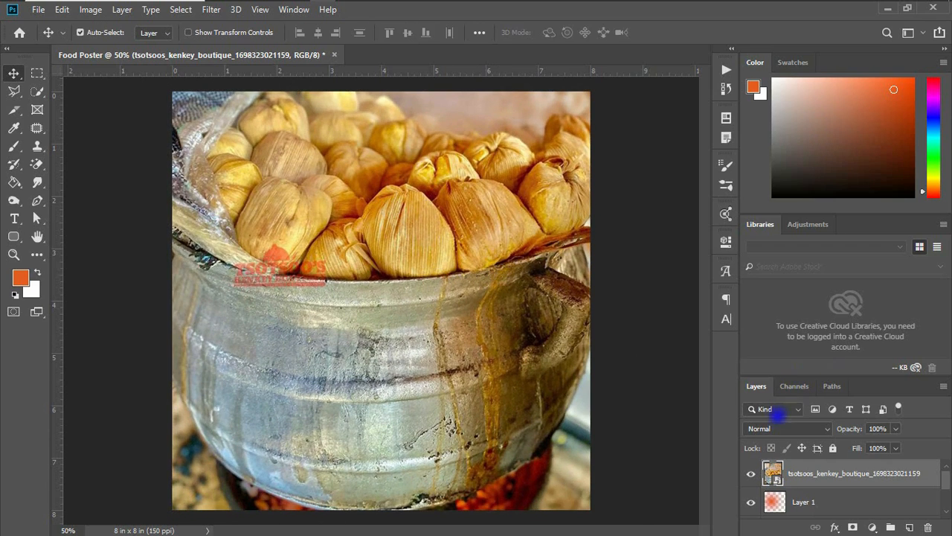
Set the photo layer's blend mode to Overlay and add a layer mask to it
left_click(800, 433)
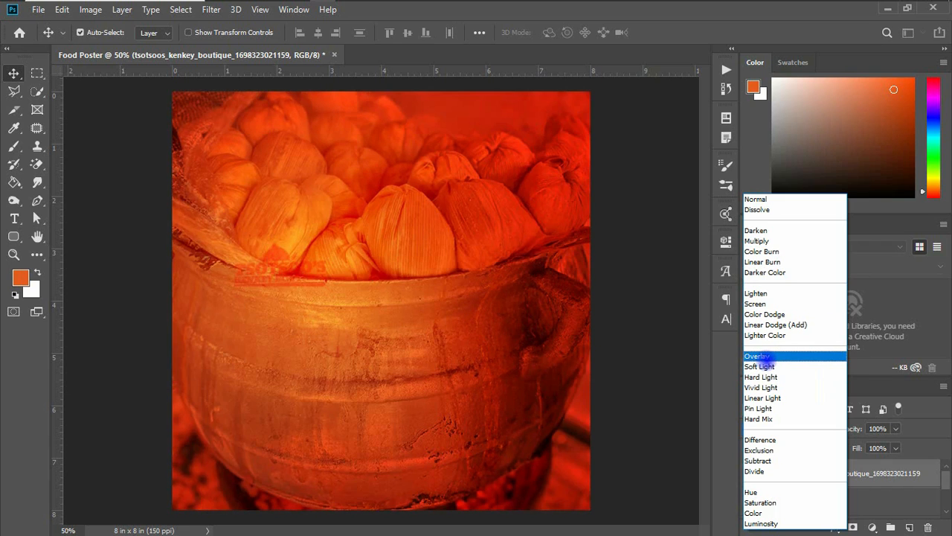
left_click(759, 357)
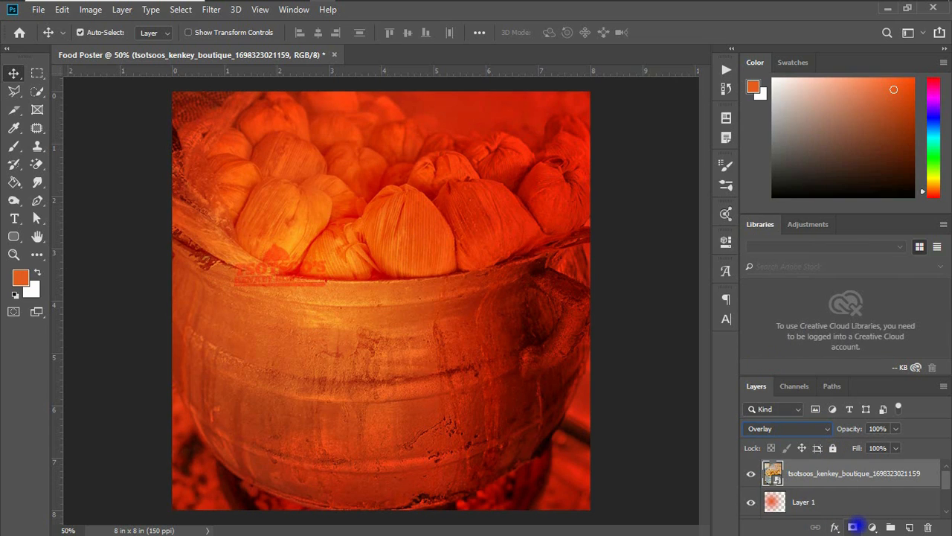
left_click(853, 527)
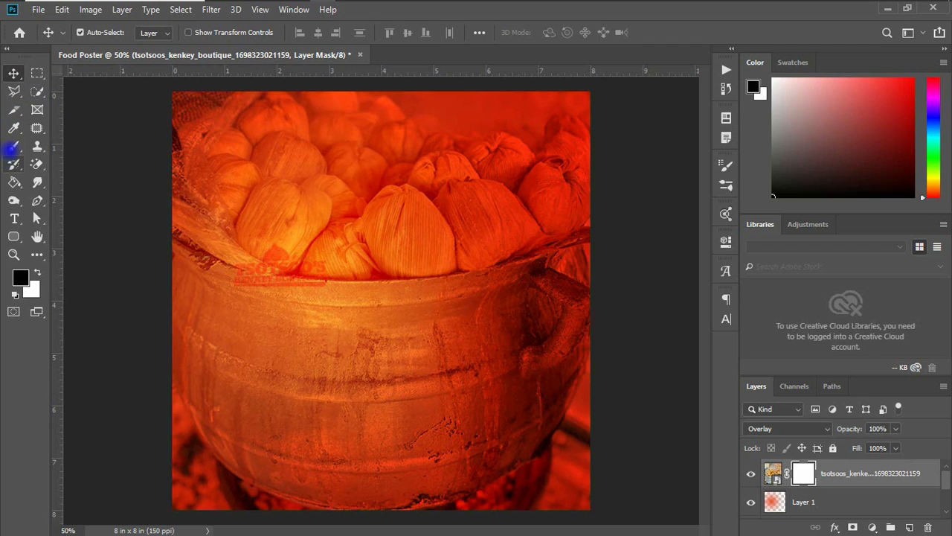
Paint black on the photo's layer mask with a 500 px soft brush to hide the lower pot area
left_click(13, 146)
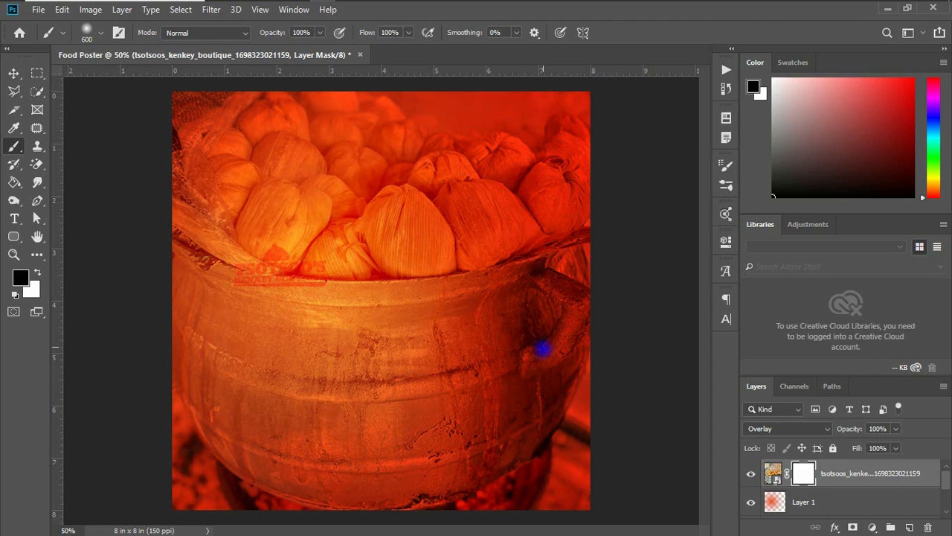
left_click_drag(613, 371, 315, 446)
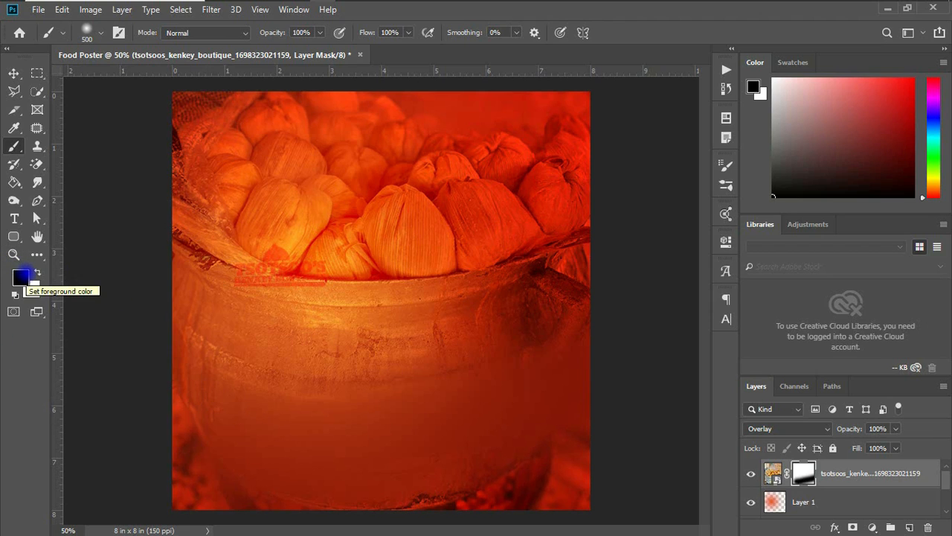
left_click(37, 273)
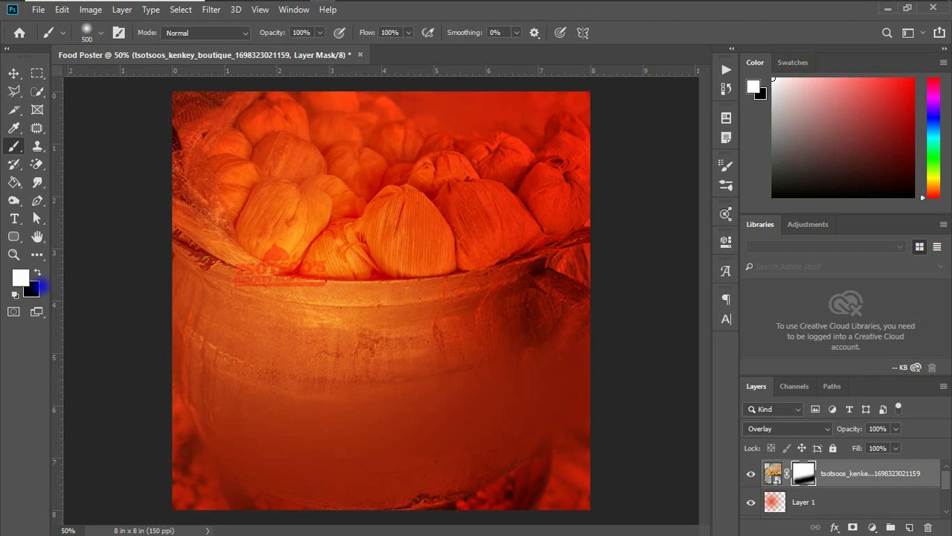
key("x")
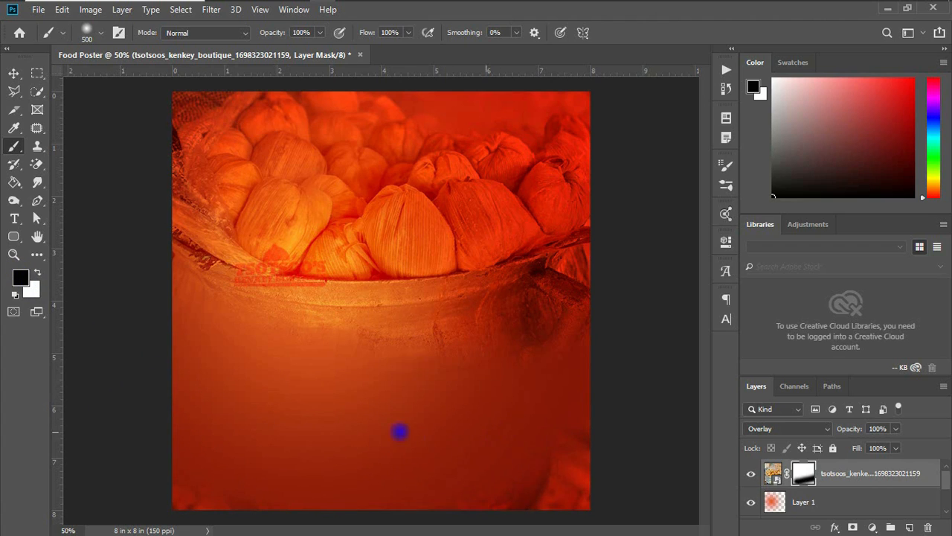
left_click(567, 352)
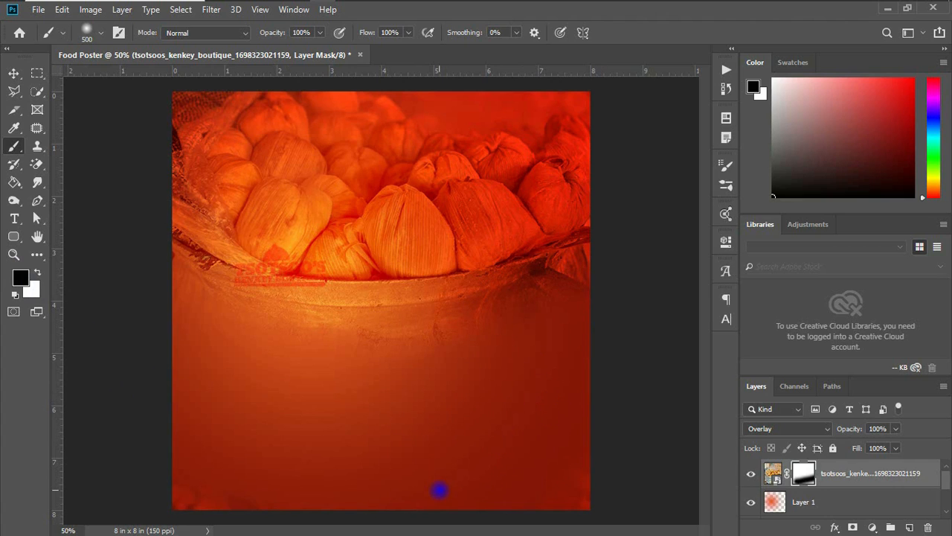
left_click_drag(439, 491, 445, 412)
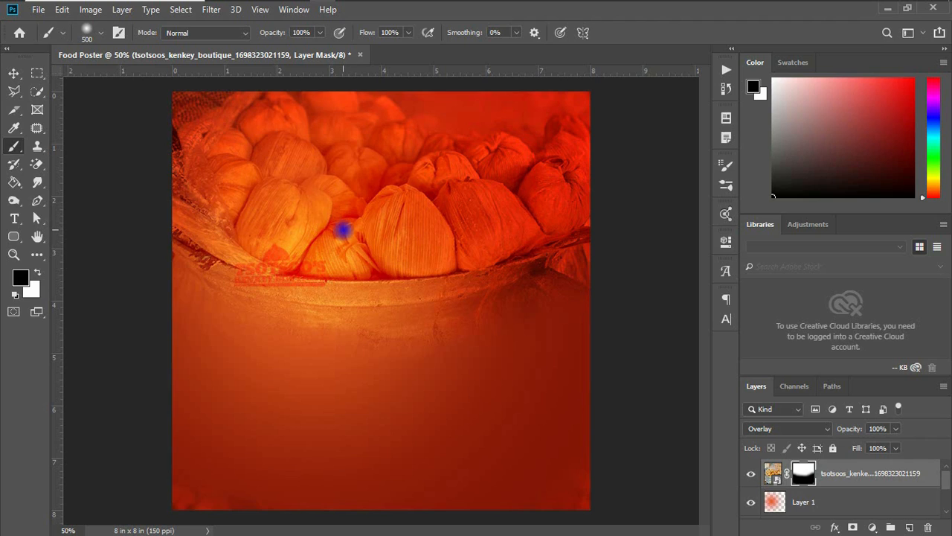
left_click(392, 329)
mouse_move(576, 302)
left_mouse_down()
mouse_move(472, 328)
mouse_move(259, 344)
mouse_move(205, 327)
mouse_move(192, 348)
mouse_move(178, 331)
mouse_move(145, 323)
left_mouse_up()
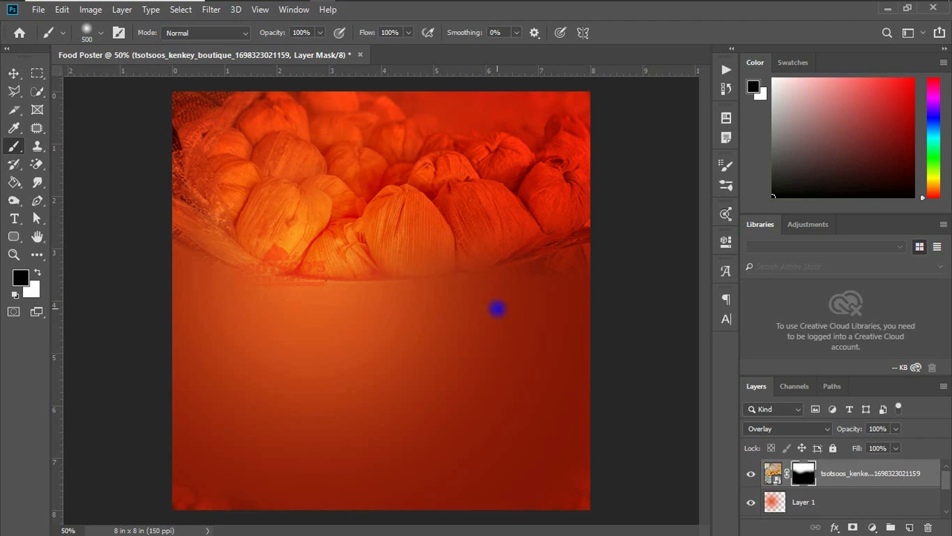
Free-transform the kenkey photo, pulling its right edge inward to narrow it, and commit
left_click(14, 73)
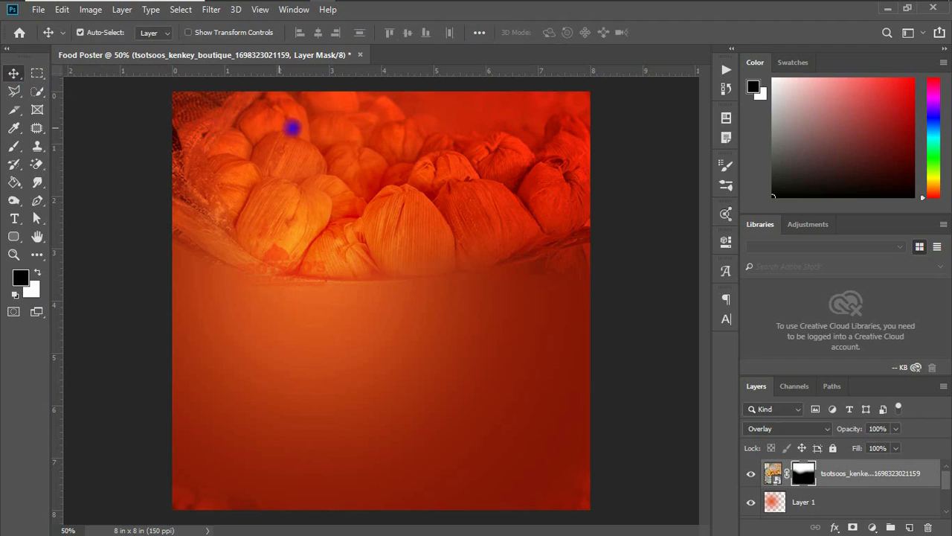
key("ctrl+t")
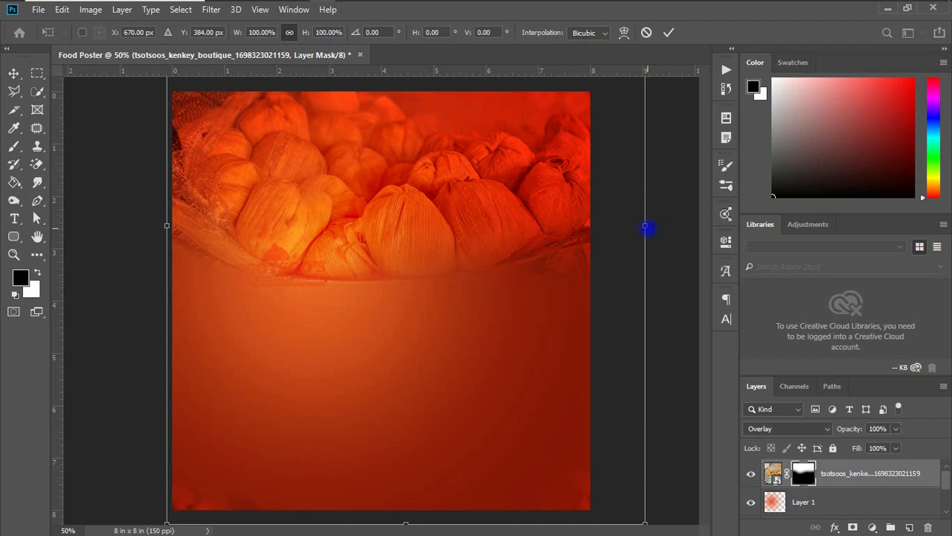
left_click_drag(647, 226, 586, 226)
key("Return")
Paint black on the photo's layer mask along the left, right and top edges, shrinking the brush to 250 px
left_click(14, 147)
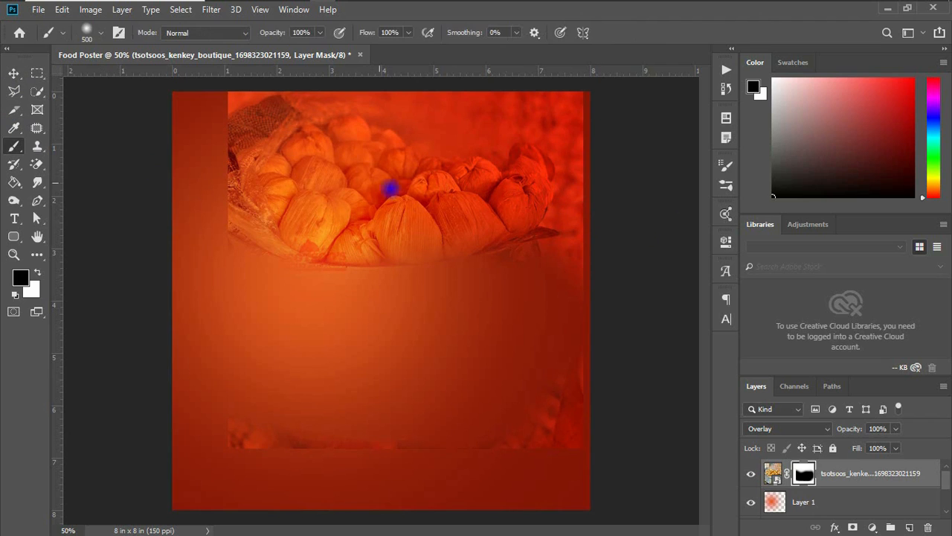
mouse_move(192, 113)
left_mouse_down()
mouse_move(198, 194)
mouse_move(176, 159)
left_mouse_up()
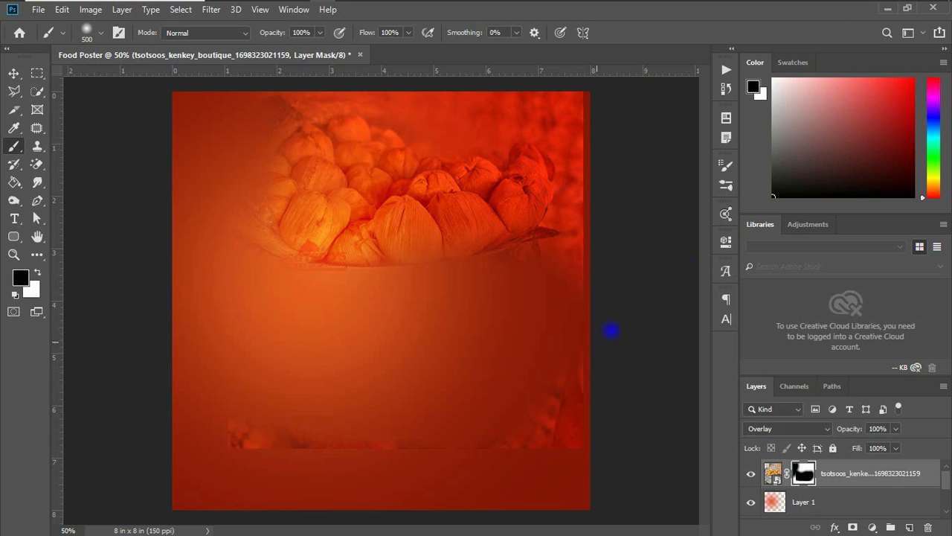
left_click_drag(609, 231, 605, 151)
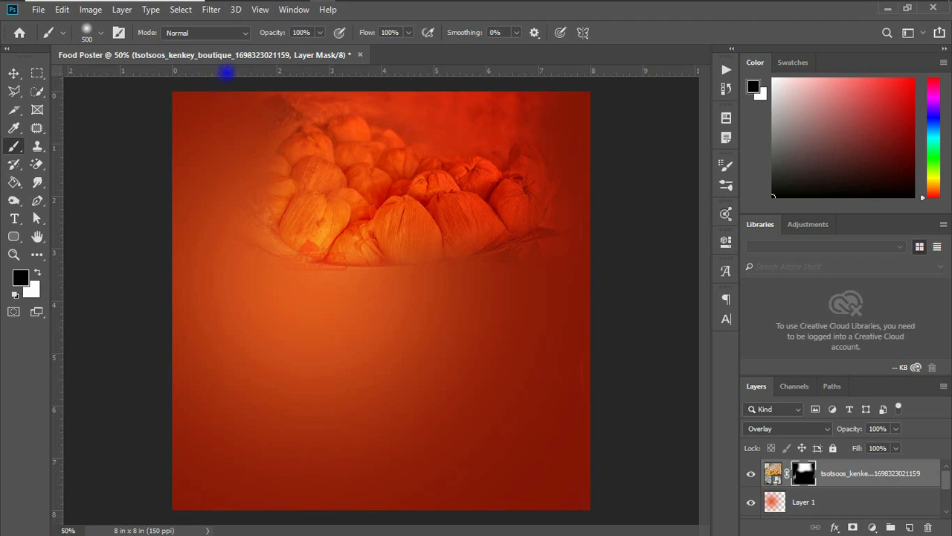
key("bracketleft")
key("bracketleft")
left_click_drag(536, 103, 268, 79)
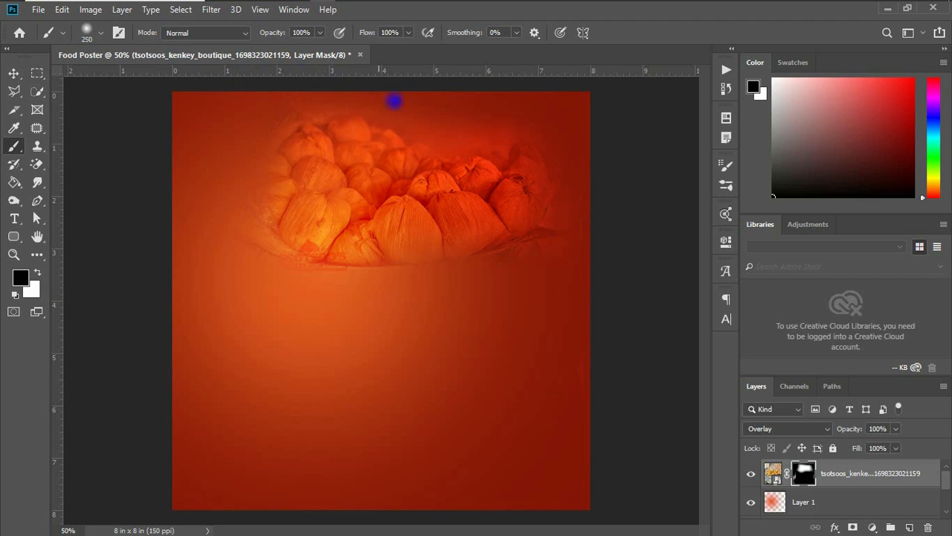
Lower the photo layer's opacity to 34% and nudge the photo slightly to the right
key("v")
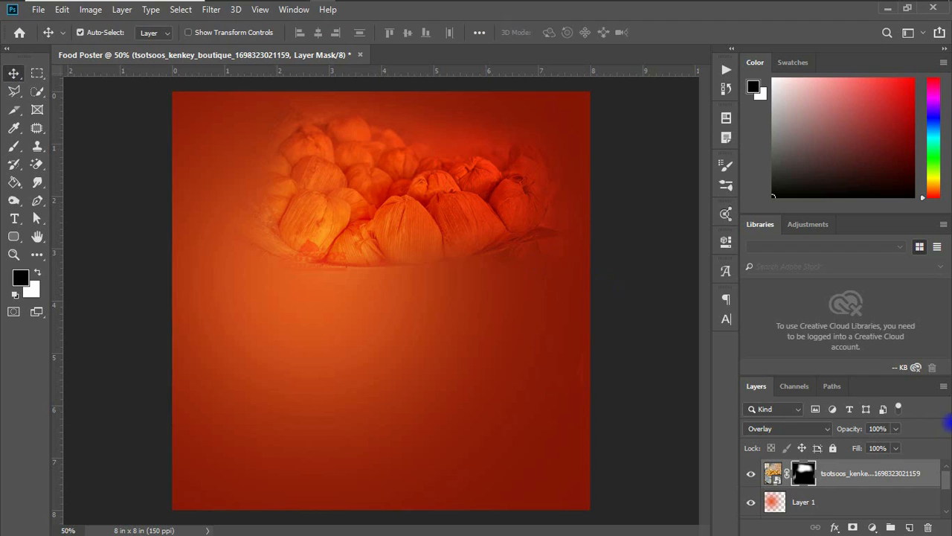
left_click(896, 428)
left_click_drag(896, 444, 851, 444)
left_click_drag(467, 187, 454, 201)
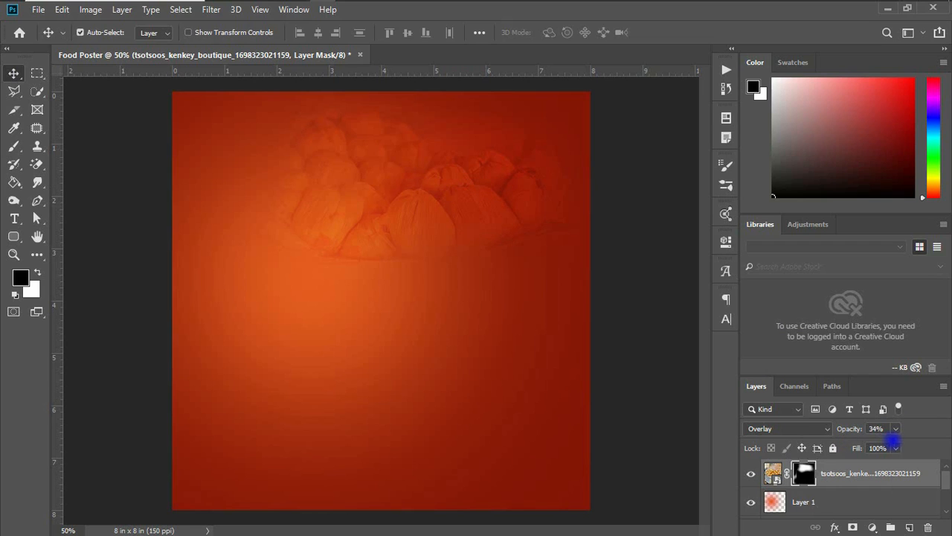
left_click(882, 429)
left_click_drag(462, 193, 487, 190)
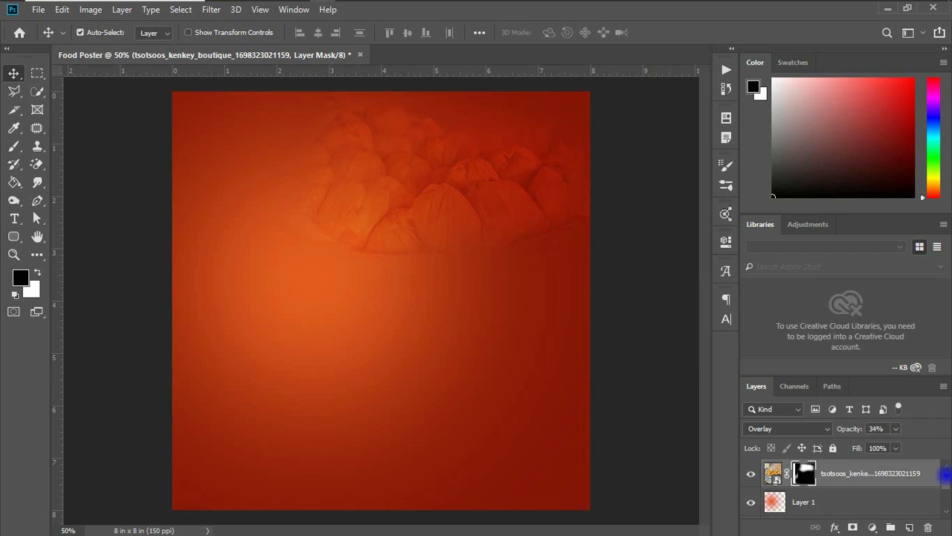
Group the photo, Layer 1 and Color Fill 1 layers together and lock the group
left_click(945, 480)
left_click_drag(946, 480, 945, 497)
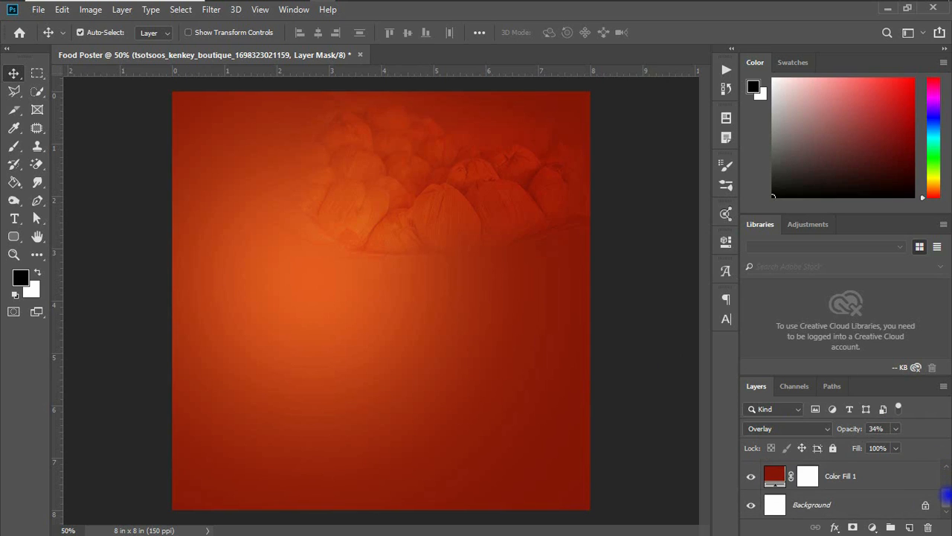
left_click(904, 487)
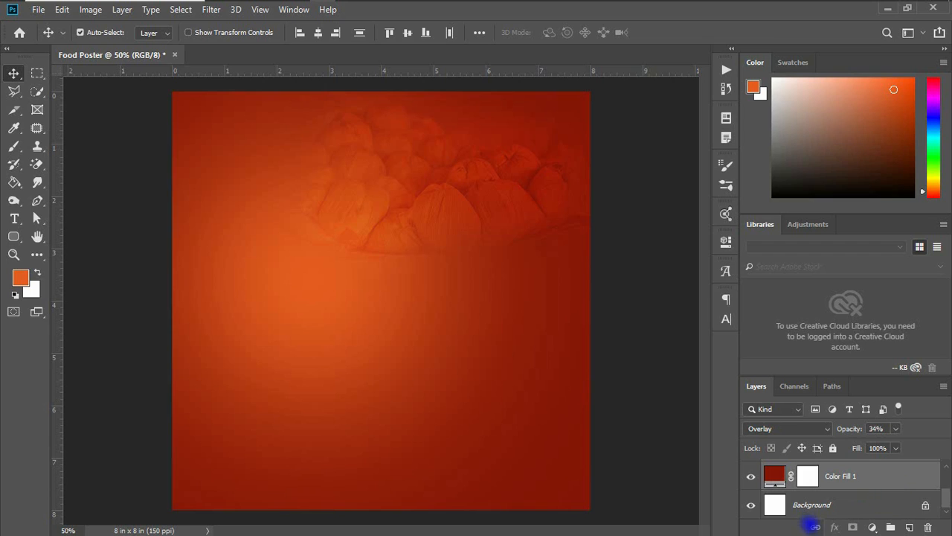
left_click(815, 527)
key("ctrl+g")
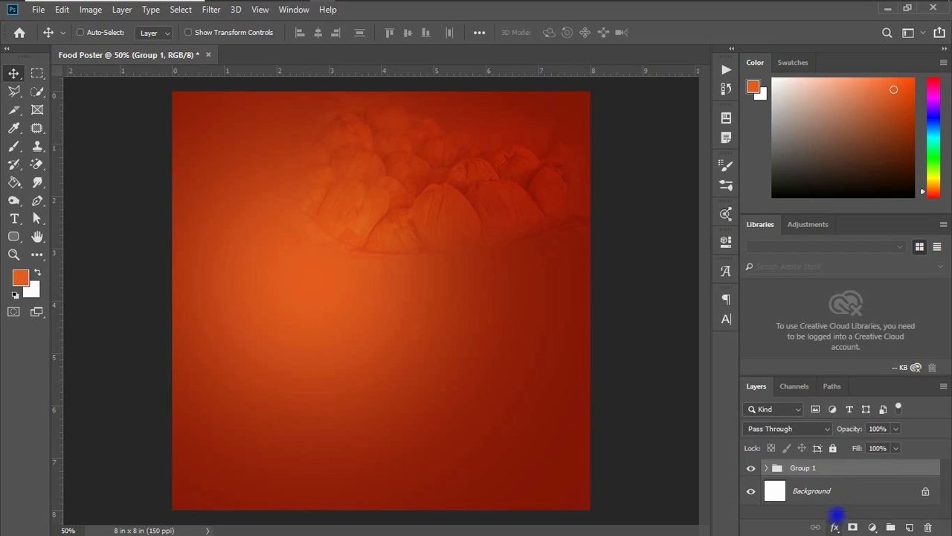
left_click(831, 448)
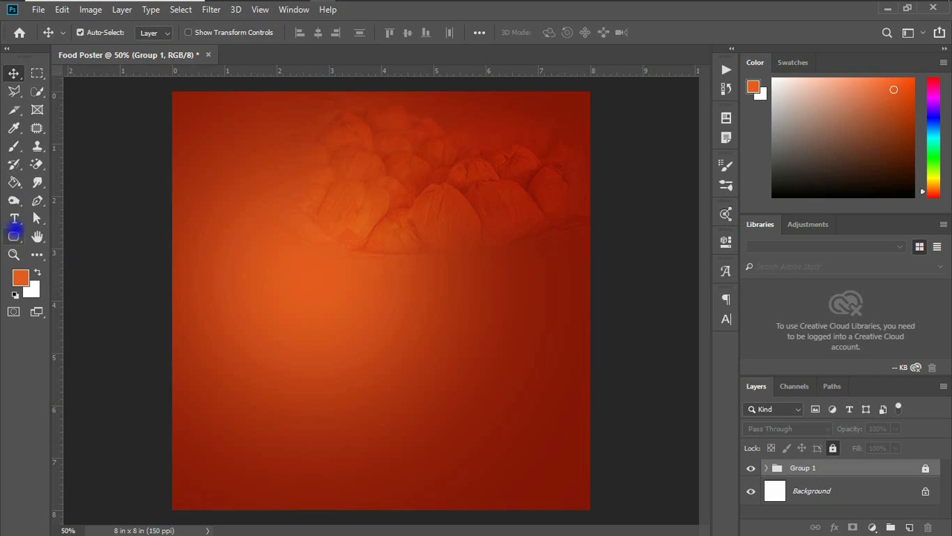
Draw a rectangle about 264 × 506 px on the canvas with the Rectangle Tool and fill it white
left_click(13, 237)
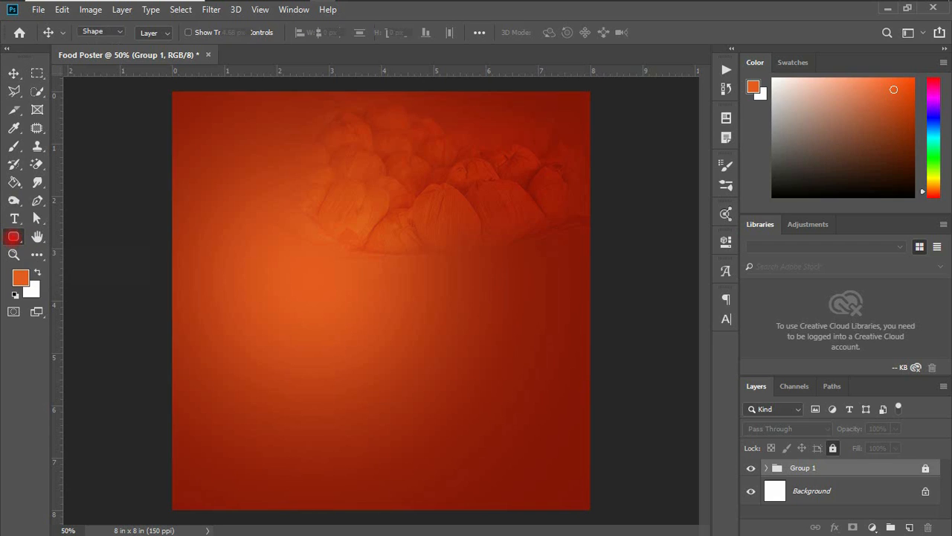
right_click(13, 238)
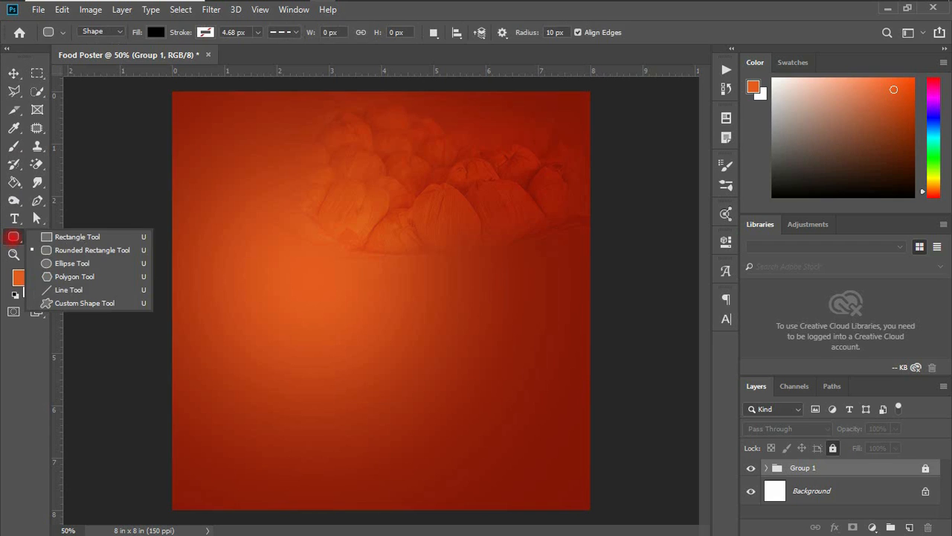
left_click(35, 237)
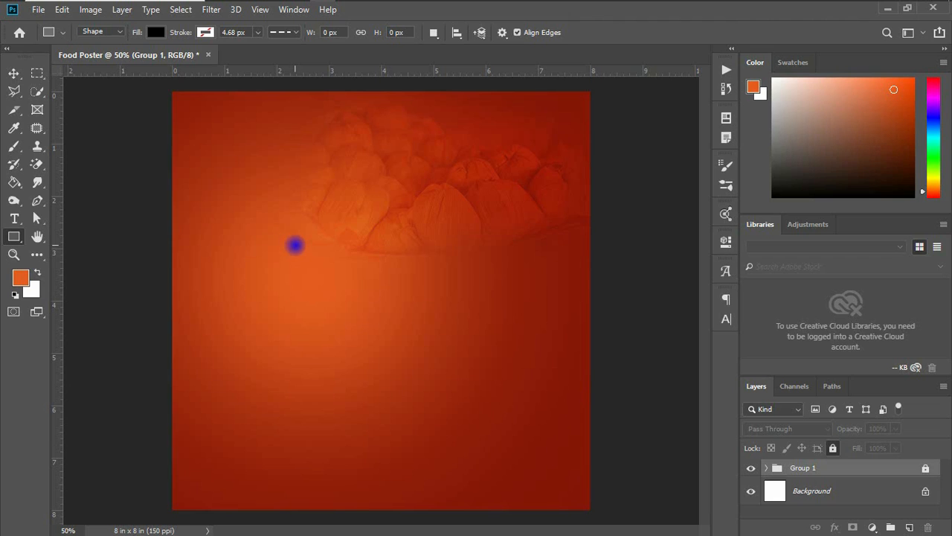
left_click_drag(374, 190, 465, 361)
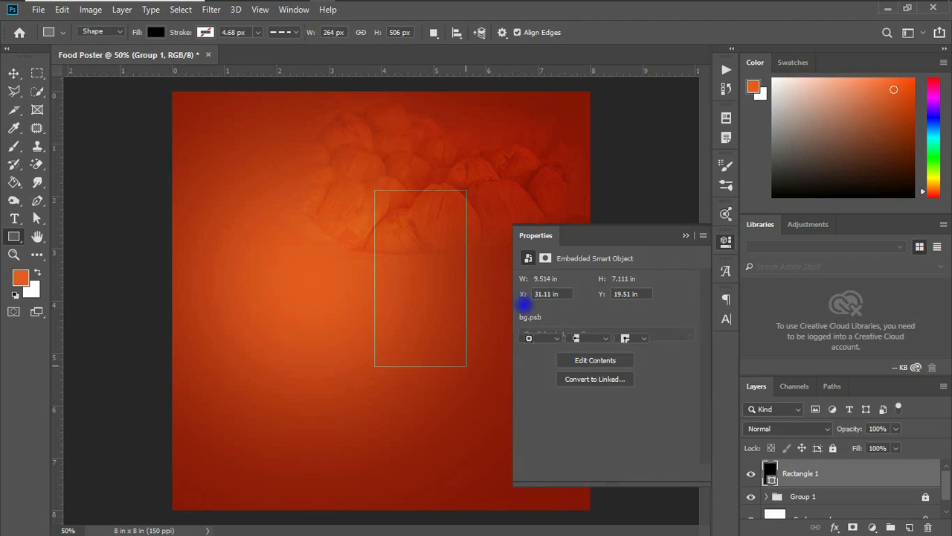
left_click(527, 311)
left_click(529, 386)
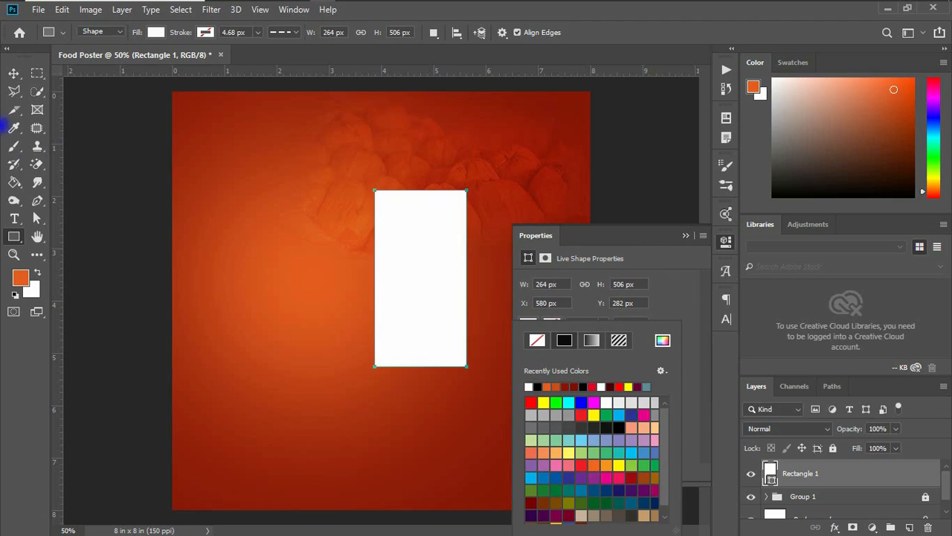
Move the white rectangle up and shorten its height to about 85.77%
key("v")
left_click_drag(444, 255, 418, 229)
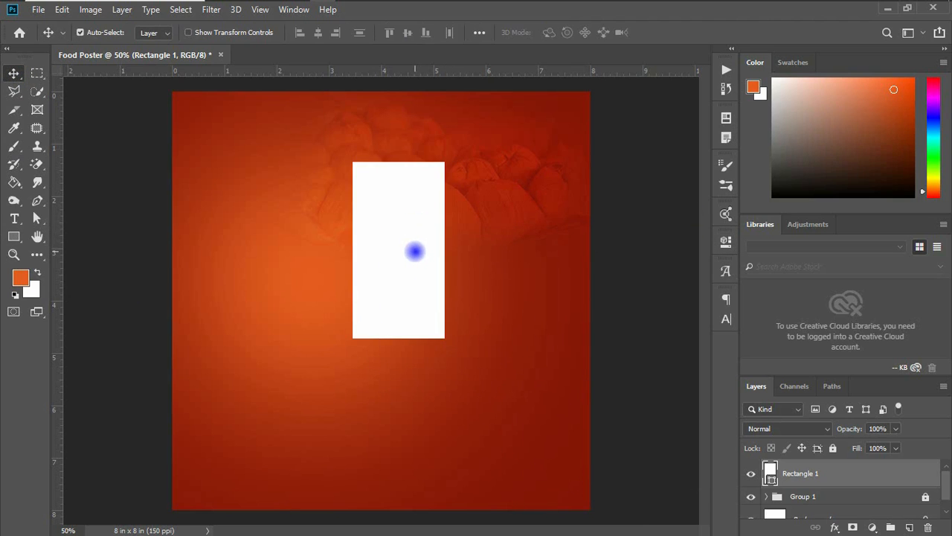
key("ctrl+t")
left_click_drag(398, 161, 400, 184)
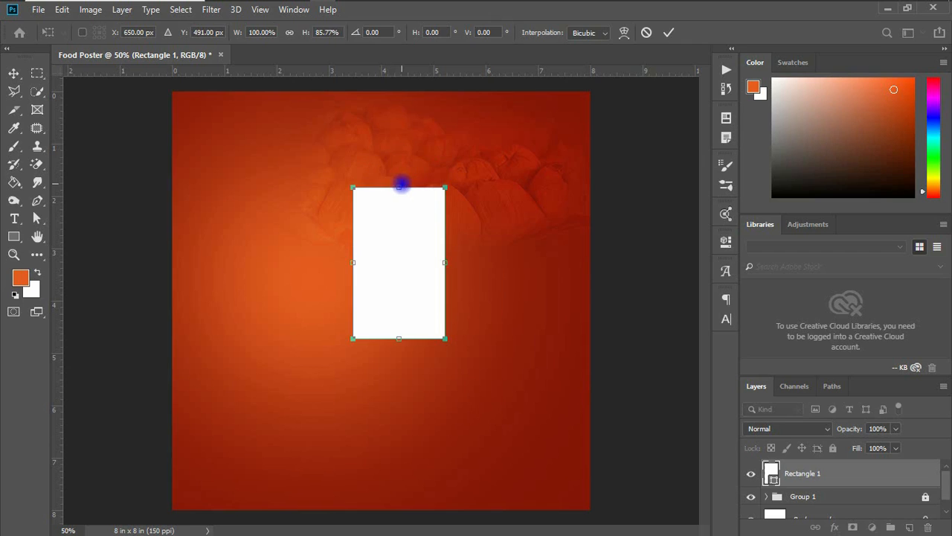
key("Return")
Duplicate the rectangle to its right, shorten the copy into a box, and stack a second box beneath it
left_click_drag(400, 228, 501, 228, "alt")
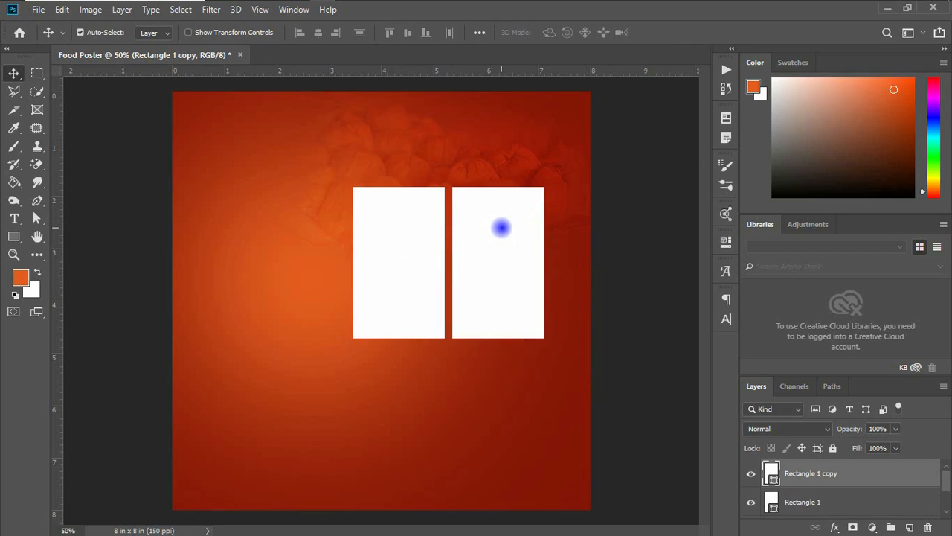
key("ctrl+t")
left_click_drag(498, 188, 495, 294)
key("Return")
Extend the tall left rectangle's bottom edge to line up with the lower right box
left_click(424, 299)
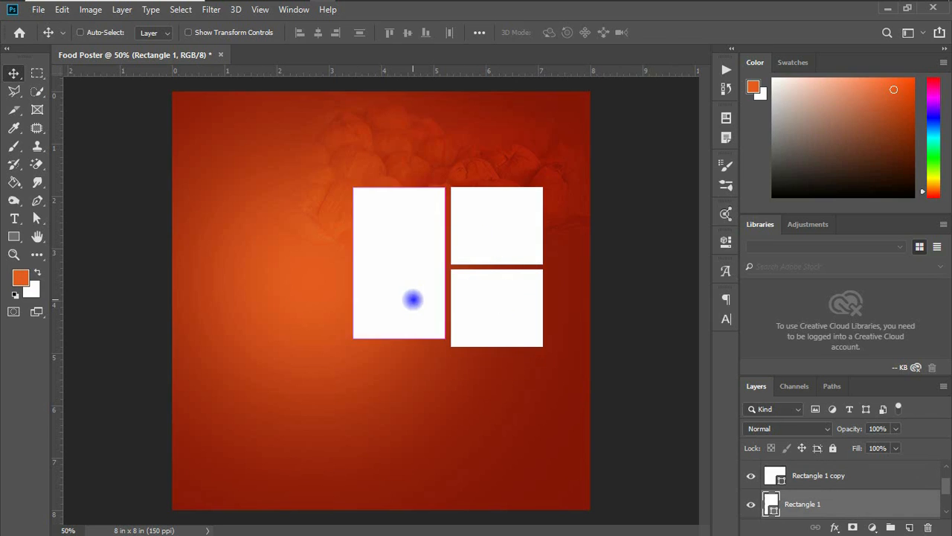
key("ctrl+t")
left_click_drag(400, 340, 398, 346)
key("Return")
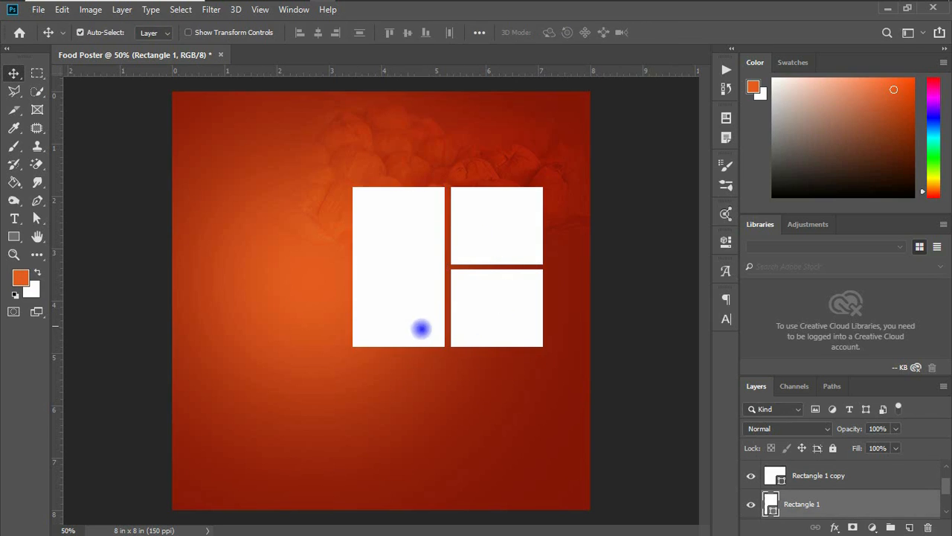
Duplicate the lower right box downward and widen it to span the full width of the grid
left_click_drag(475, 331, 486, 441, "alt+shift")
key("ctrl+z")
left_click(526, 319)
left_click_drag(525, 319, 526, 396, "alt")
key("ctrl+t")
left_click_drag(452, 390, 353, 392)
key("Return")
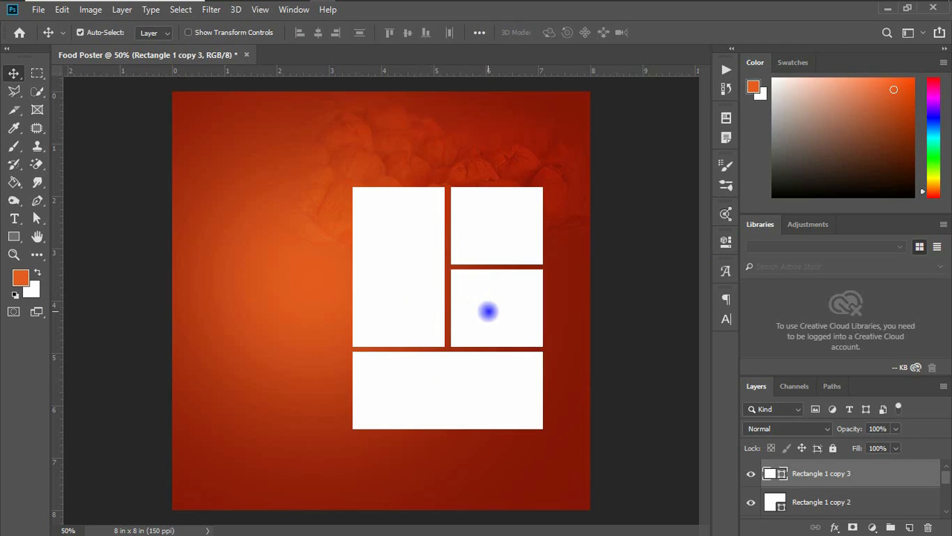
Duplicate the box pair below the wide box to form a bottom row of two boxes
left_click_drag(488, 311, 495, 476)
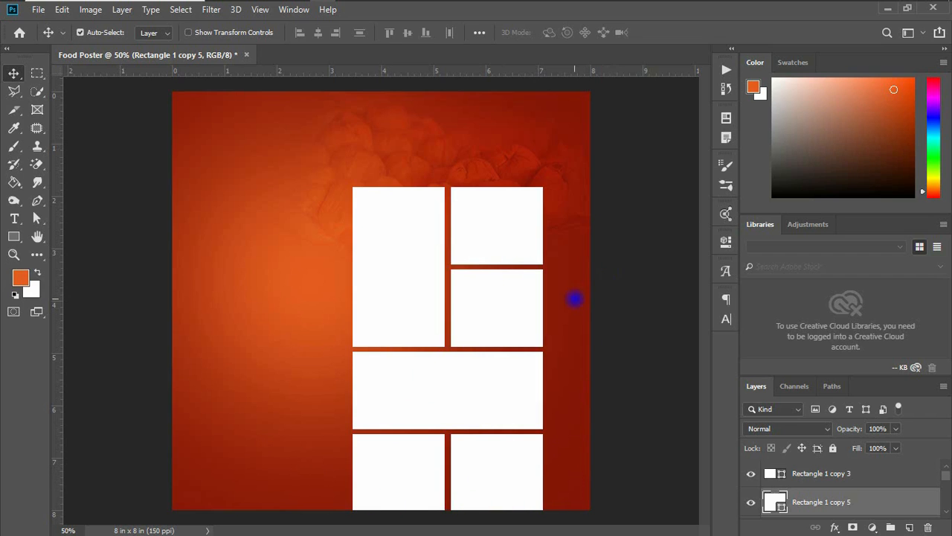
key("ctrl+plus")
scroll(623, 318, "down", 5)
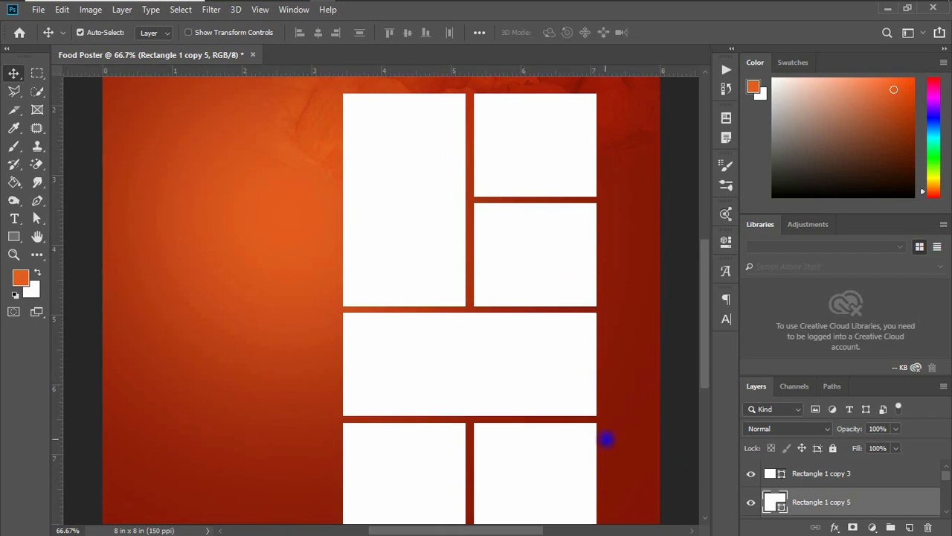
scroll(607, 439, "down", 4)
scroll(839, 491, "down", 1)
scroll(839, 493, "down", 1)
Select all the rectangle layers and scale the whole grid down so it fits inside the canvas
left_click(839, 495)
scroll(842, 476, "down", 5)
scroll(845, 474, "up", 2)
scroll(819, 497, "down", 1)
left_click(817, 496, "shift")
key("ctrl+t")
key("ctrl+minus")
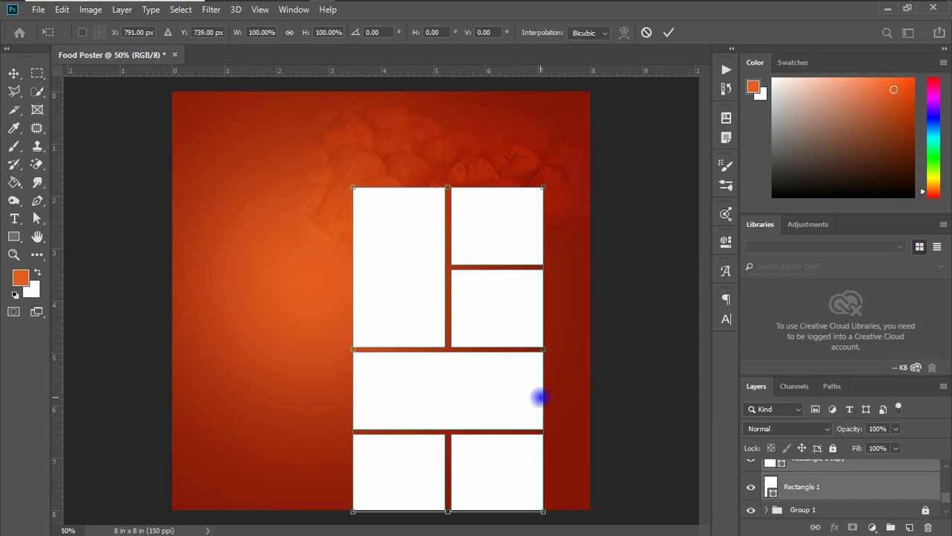
left_click_drag(543, 188, 523, 216)
key("ctrl+z")
left_click_drag(498, 240, 499, 228)
key("Return")
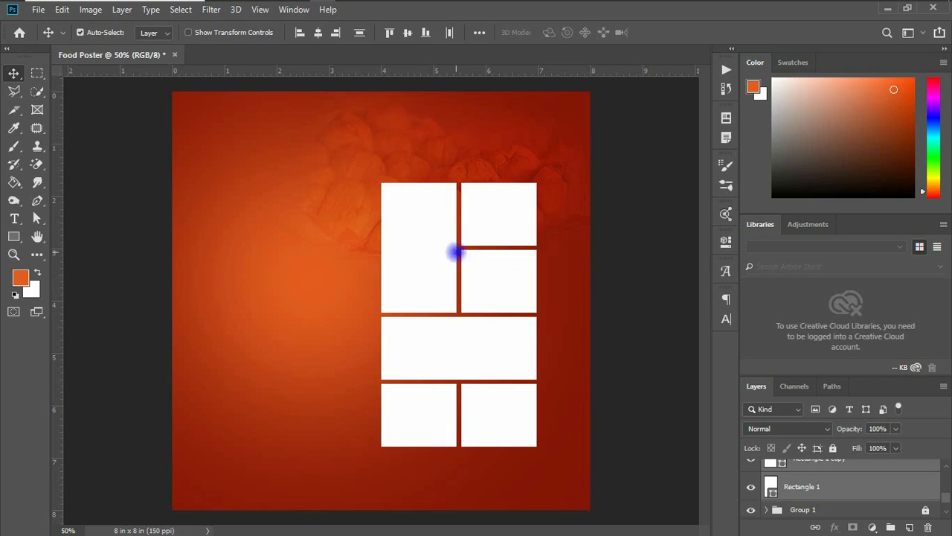
left_click(638, 203)
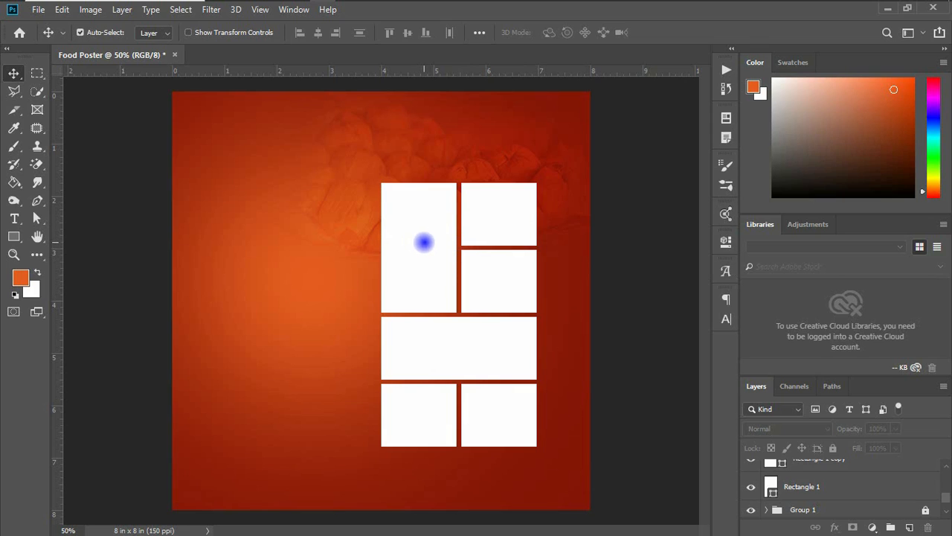
left_click(423, 242)
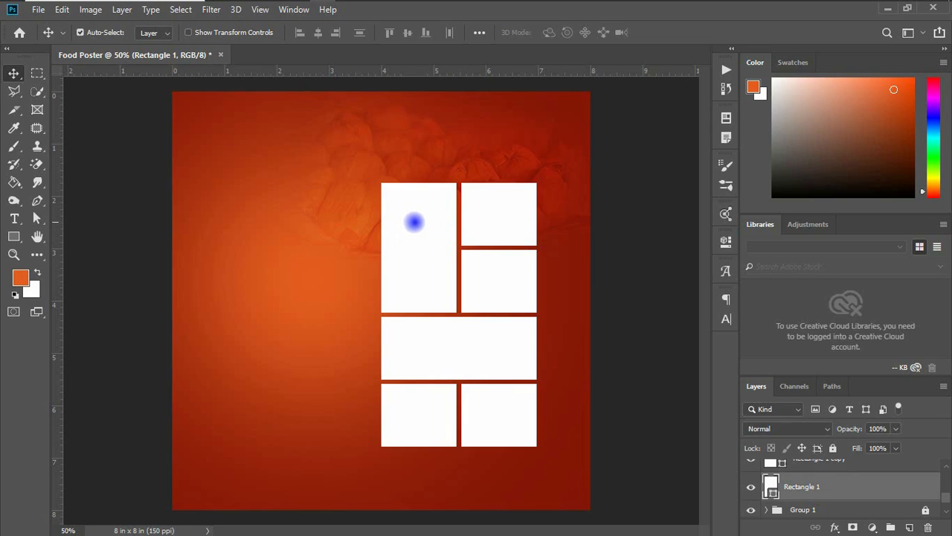
left_click(416, 224)
left_click_drag(415, 224, 385, 230)
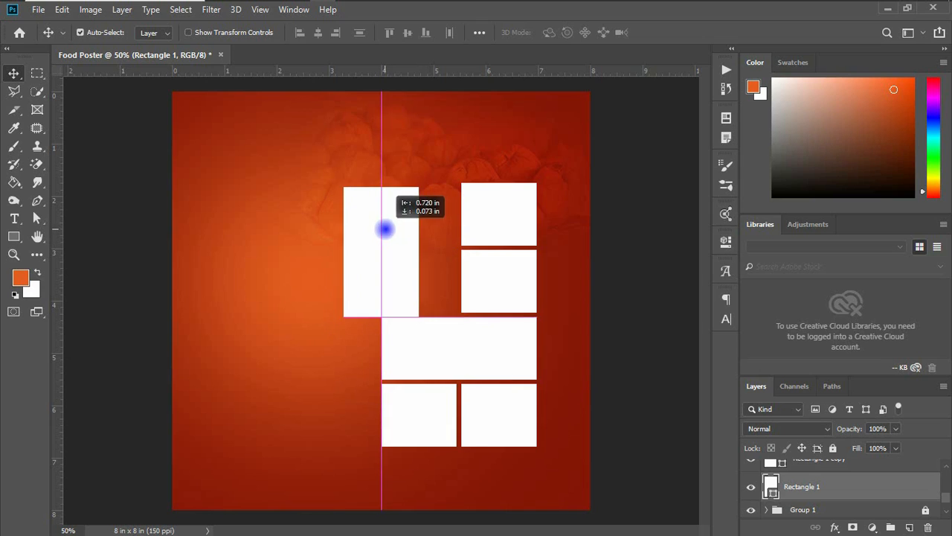
key("ctrl+z")
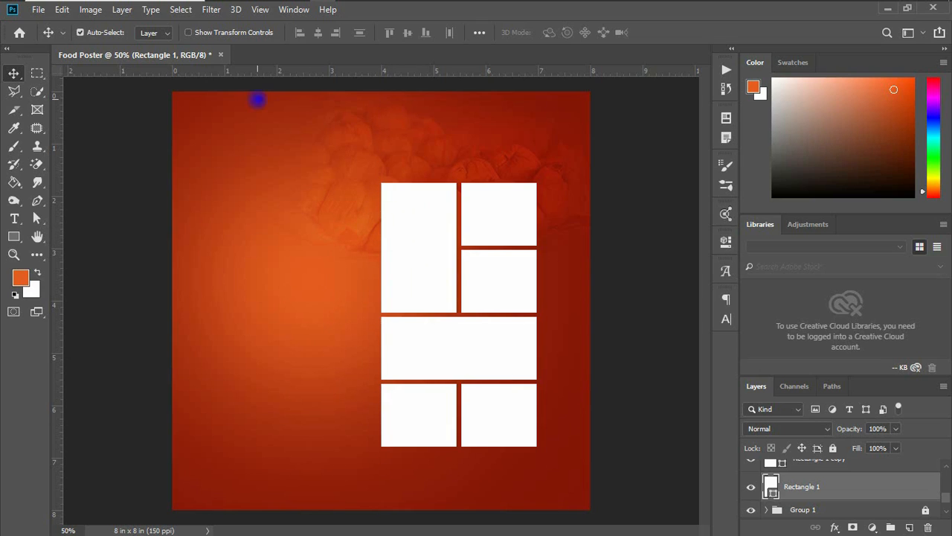
From File Explorer, drag kenkey-fish-pepper-720x1080.jpg into the Food Poster document
mouse_move(242, 6)
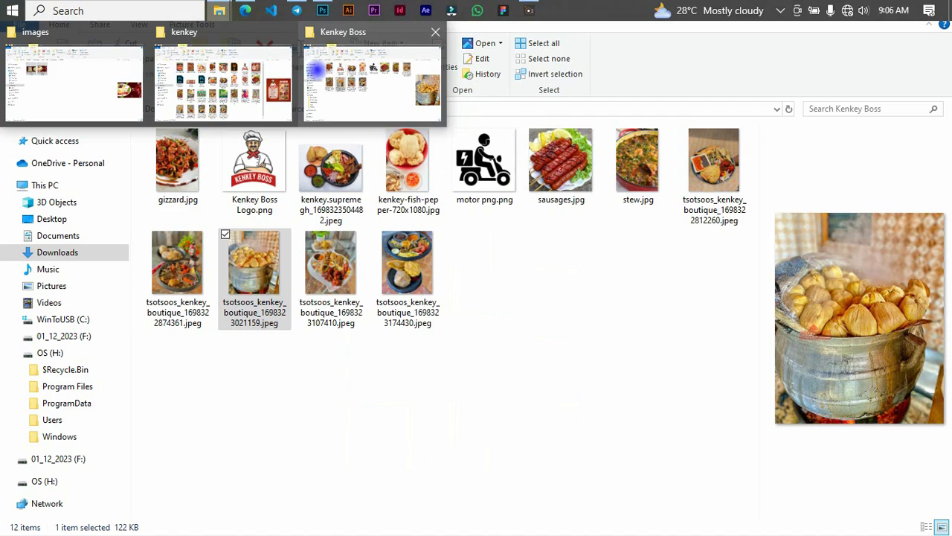
left_click(318, 70)
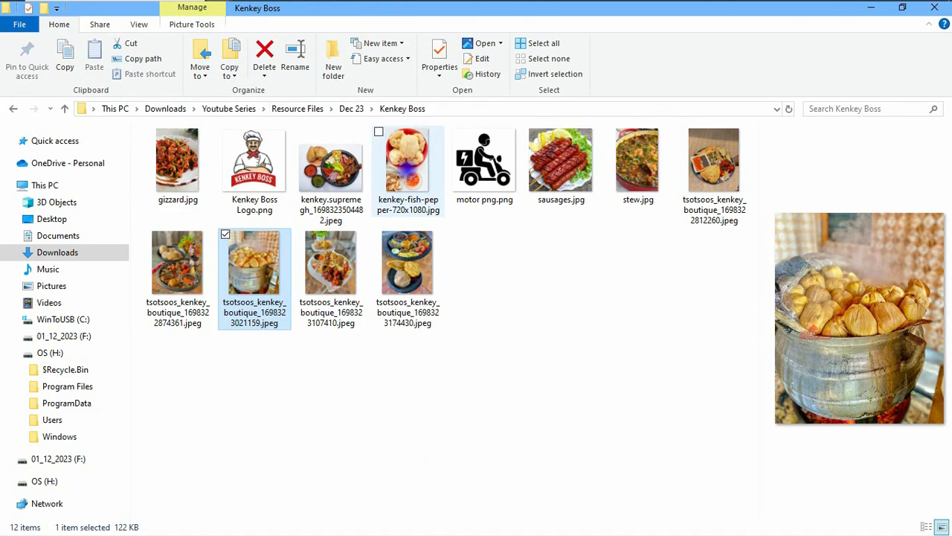
left_click(377, 163)
left_click_drag(377, 164, 420, 277)
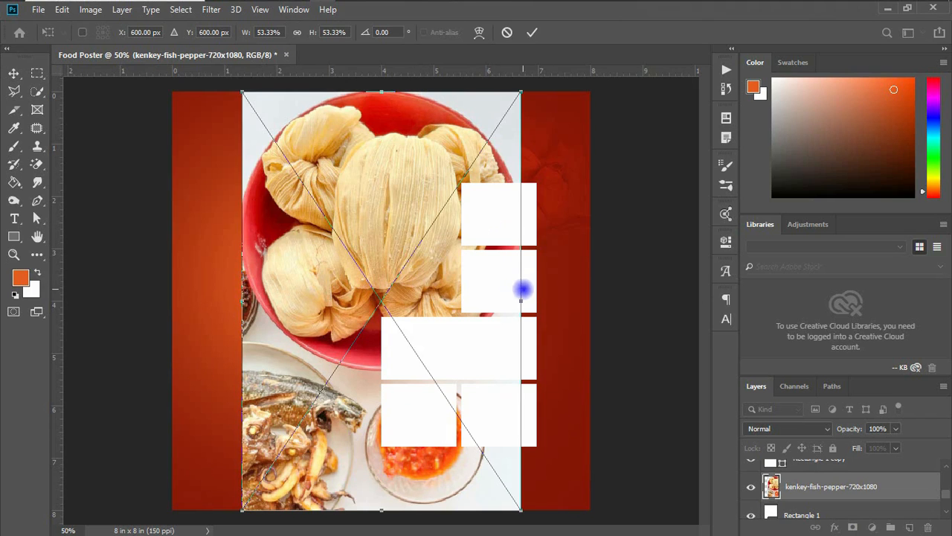
Scale down the kenkey-fish-pepper photo and clip it into the top-left box of the grid
left_click_drag(521, 301, 441, 244)
key("Return")
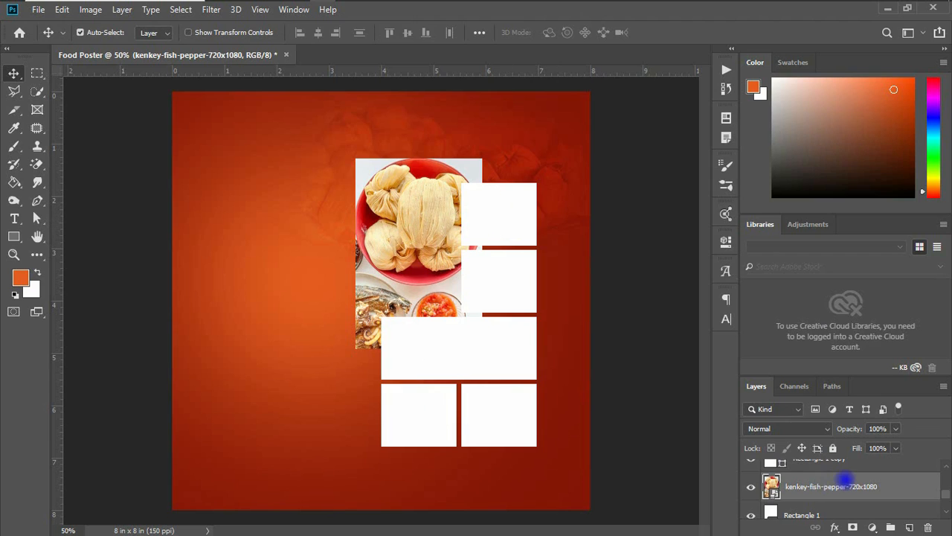
scroll(847, 485, "down", 1)
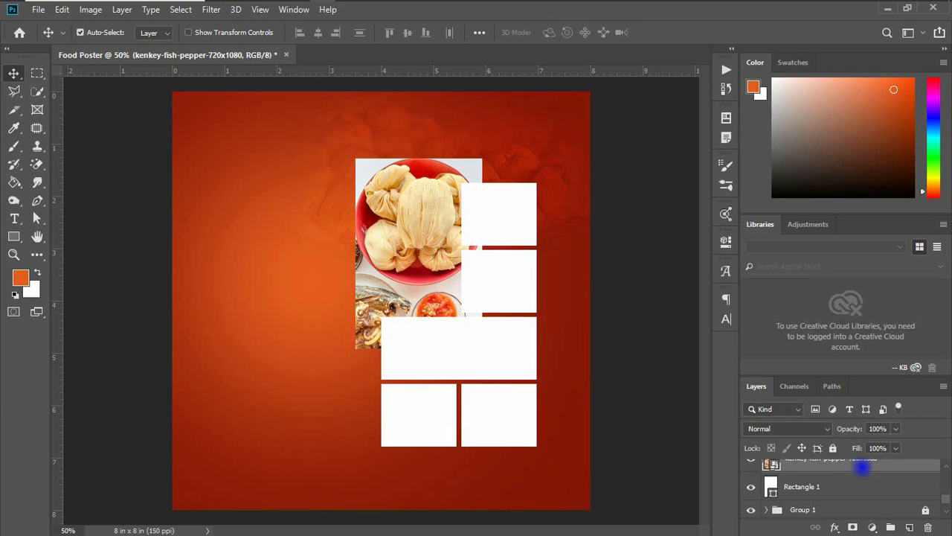
right_click(861, 466)
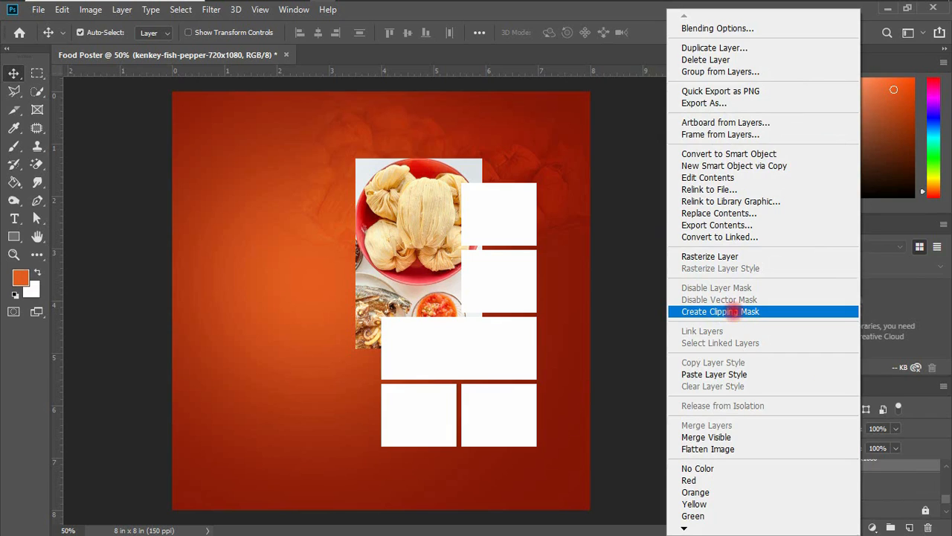
left_click(733, 311)
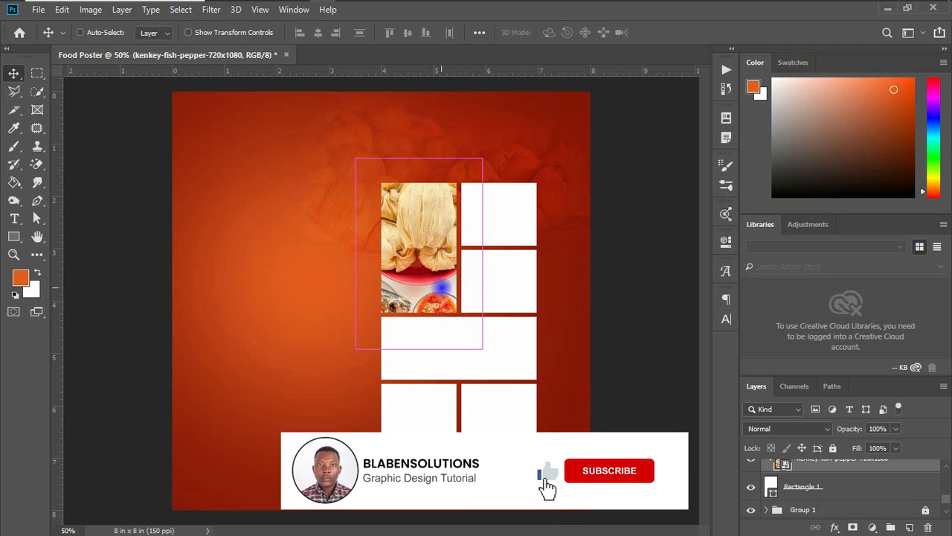
Resize the clipped kenkey-fish-pepper photo so it fills the top-left box
key("ctrl+t")
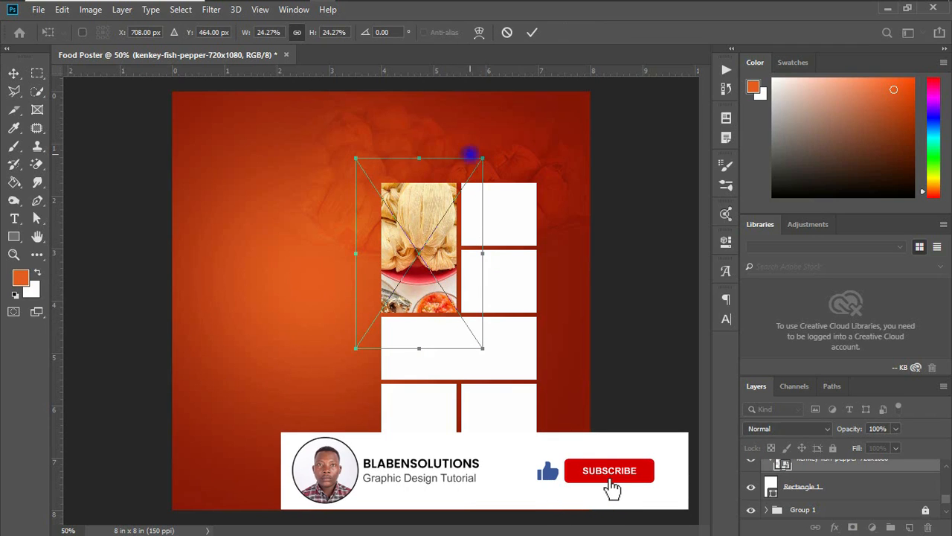
left_click_drag(483, 157, 459, 174)
key("Return")
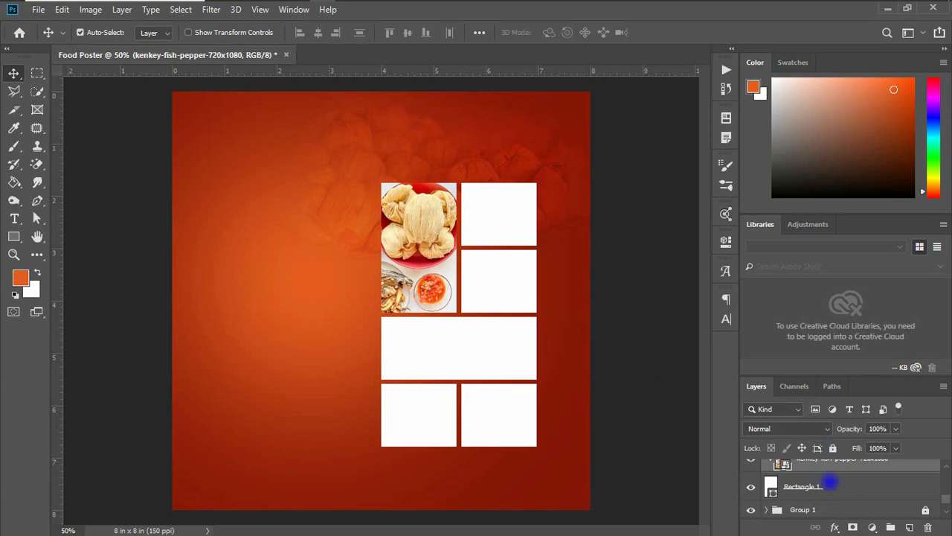
Add a white 5 px Stroke positioned Inside to the top-left box's rectangle layer
left_click(853, 484)
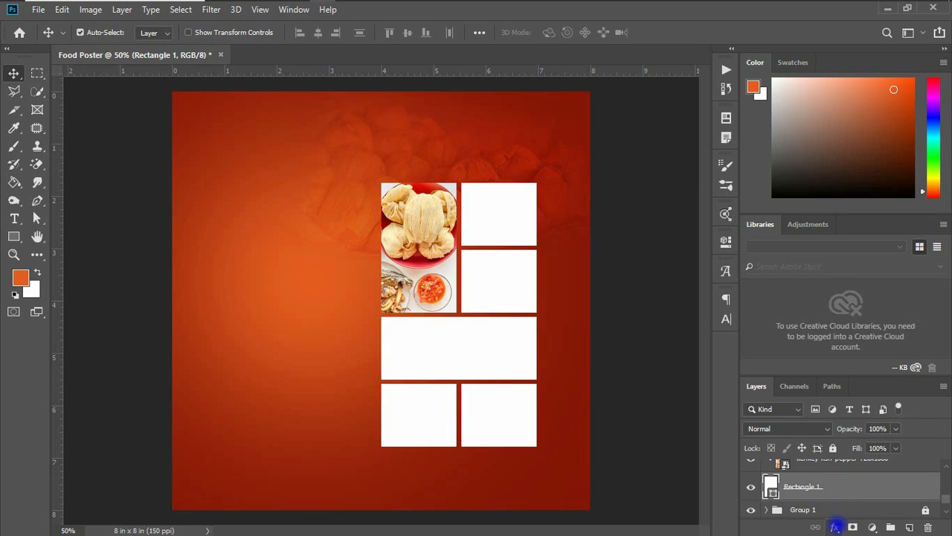
left_click(835, 527)
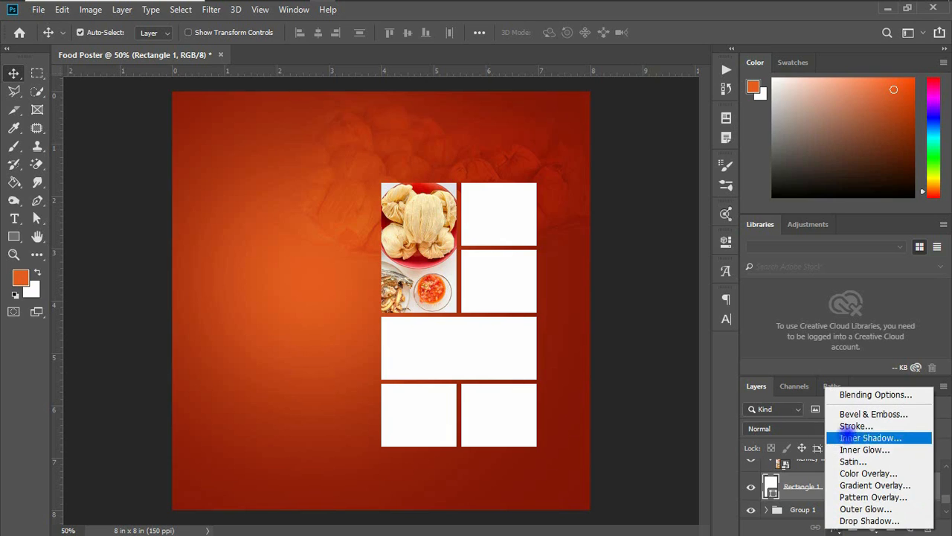
left_click(852, 427)
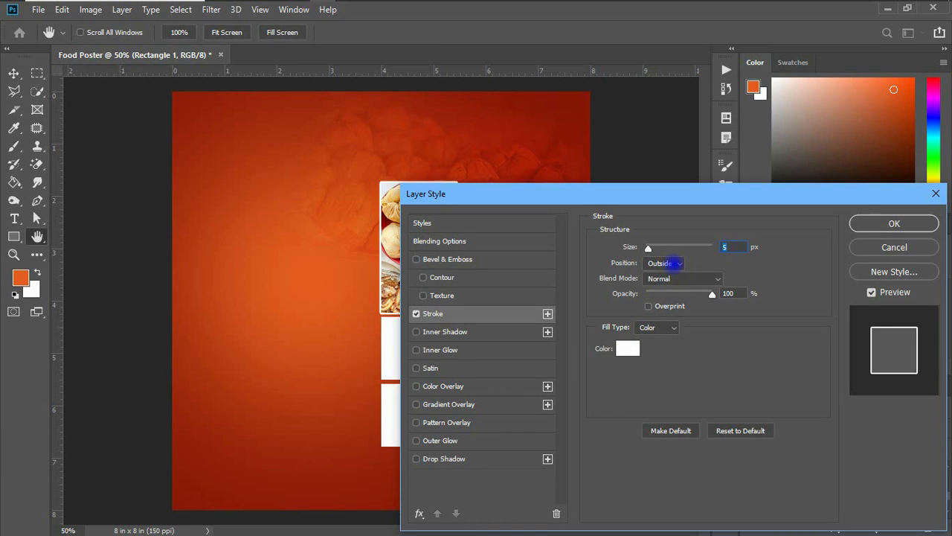
left_click(671, 263)
left_click(674, 279)
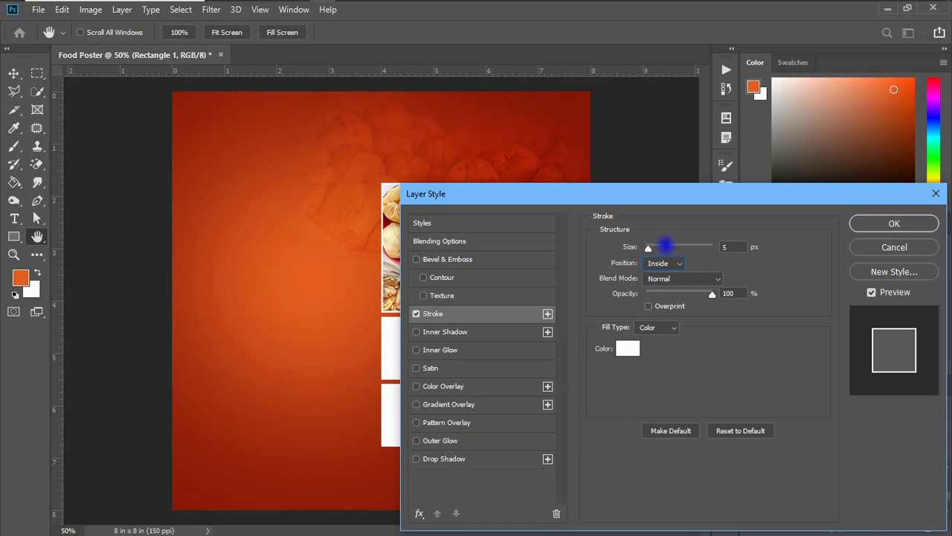
left_click(729, 248)
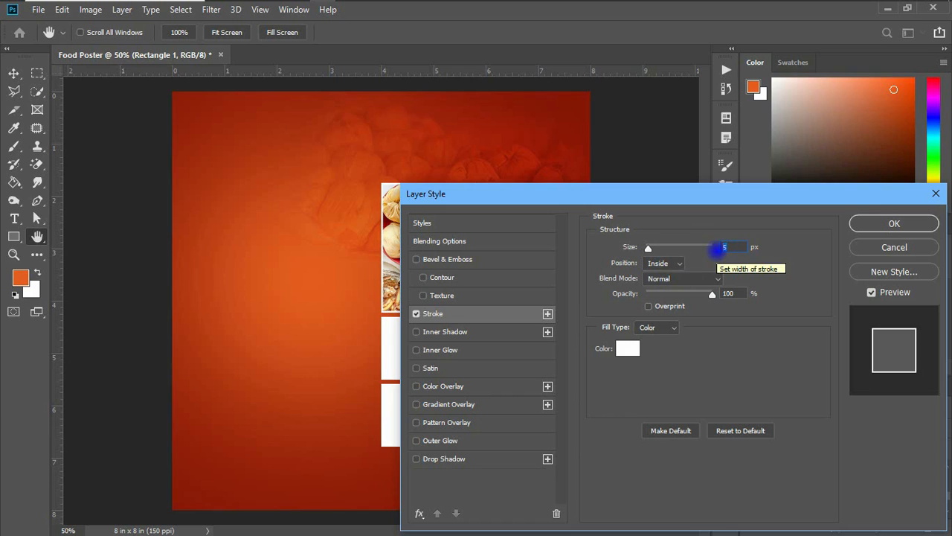
type("10")
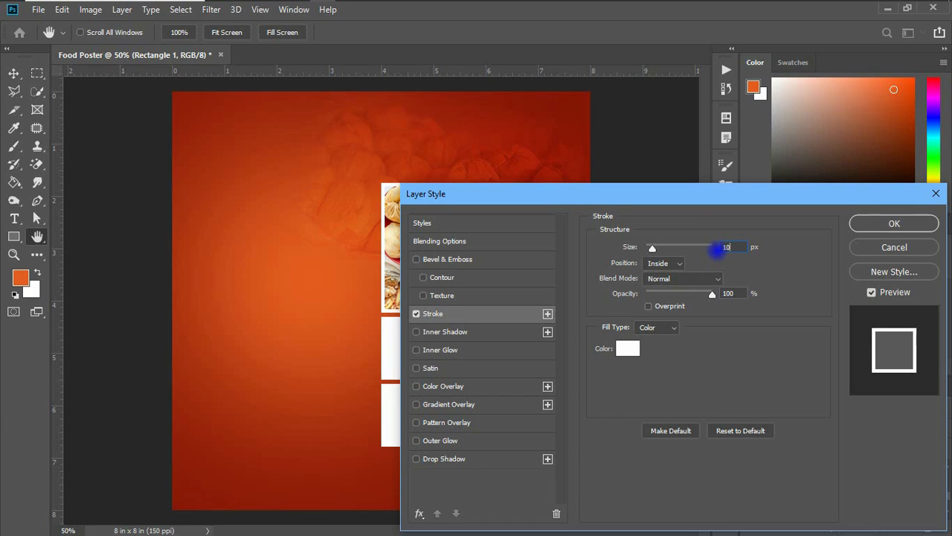
key("BackSpace")
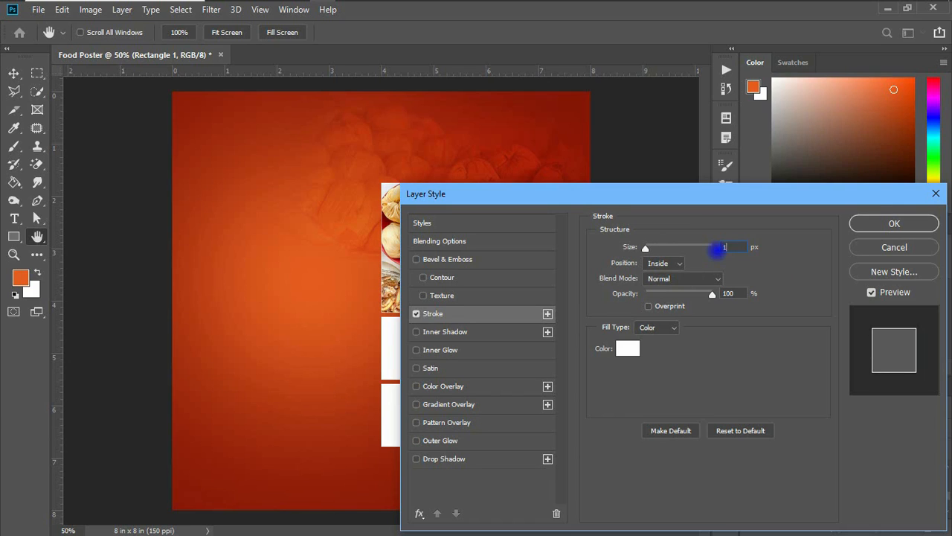
type("8")
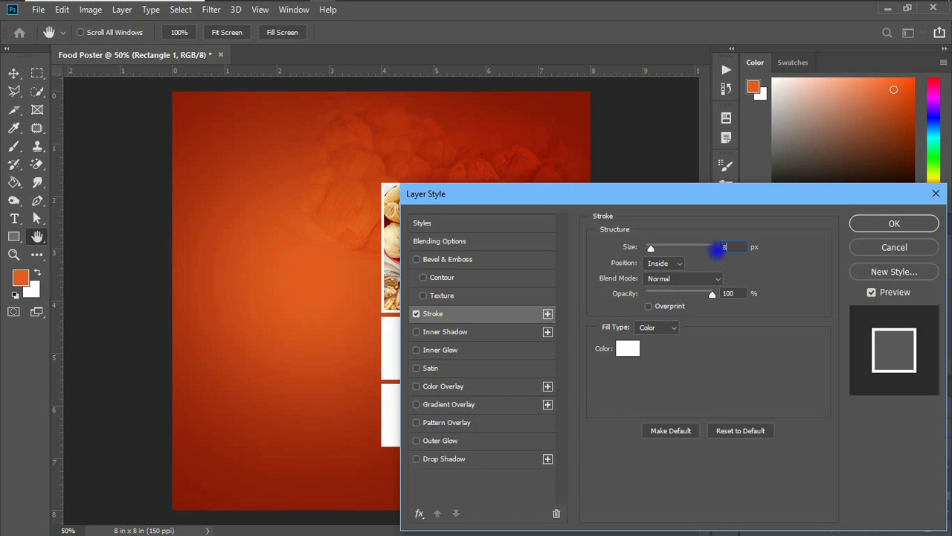
type("5")
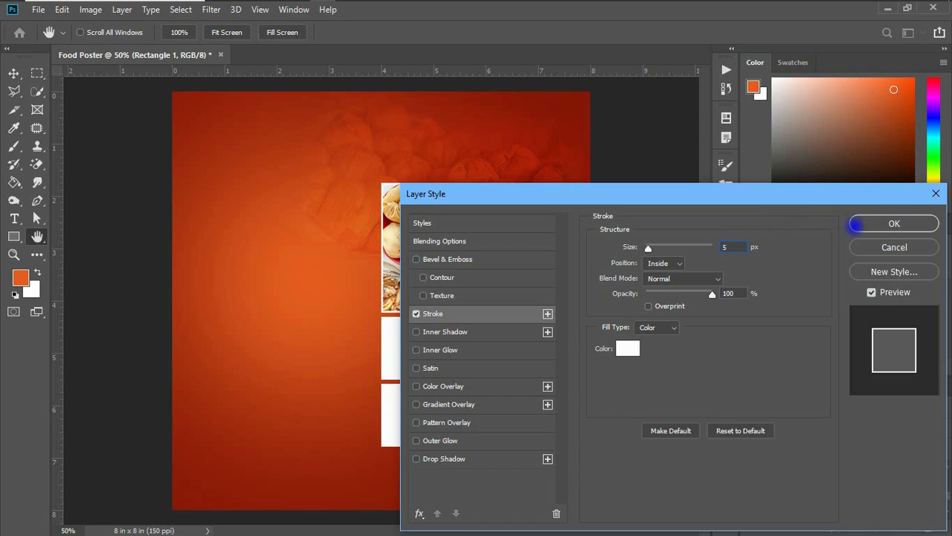
left_click(878, 223)
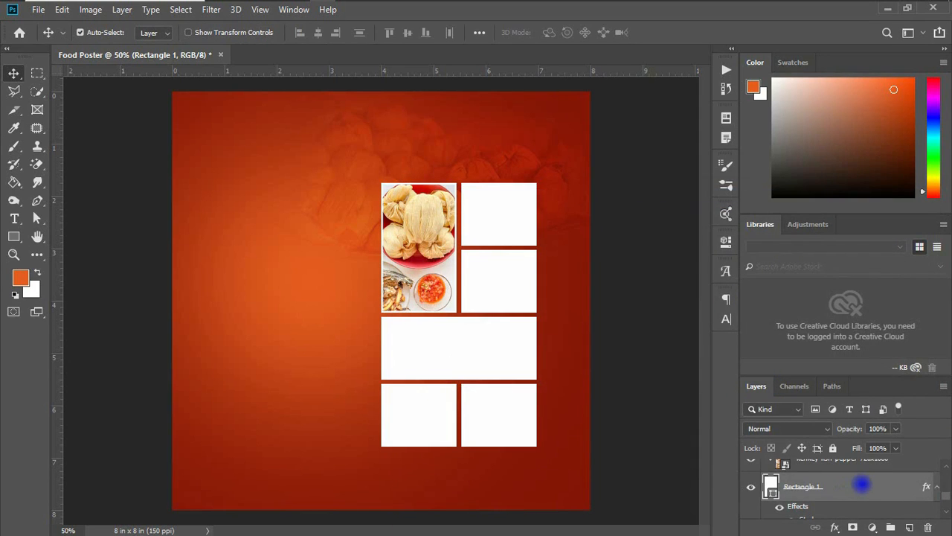
Copy the top-left box's layer style and select the top-right box
right_click(861, 484)
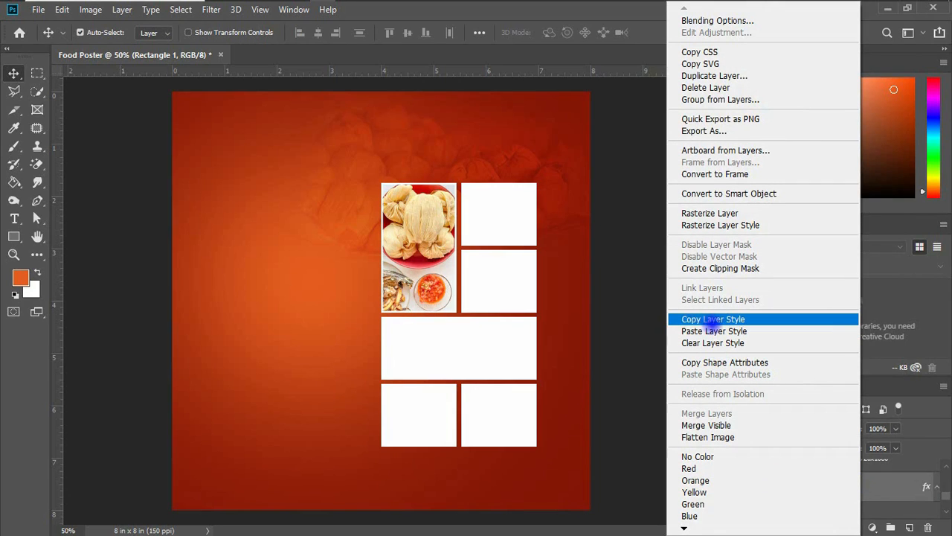
left_click(706, 320)
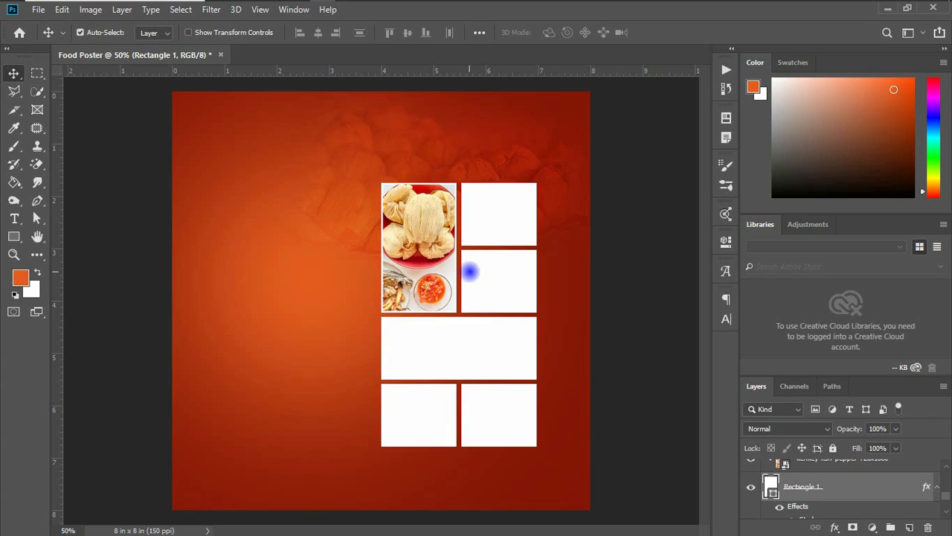
left_click(476, 222)
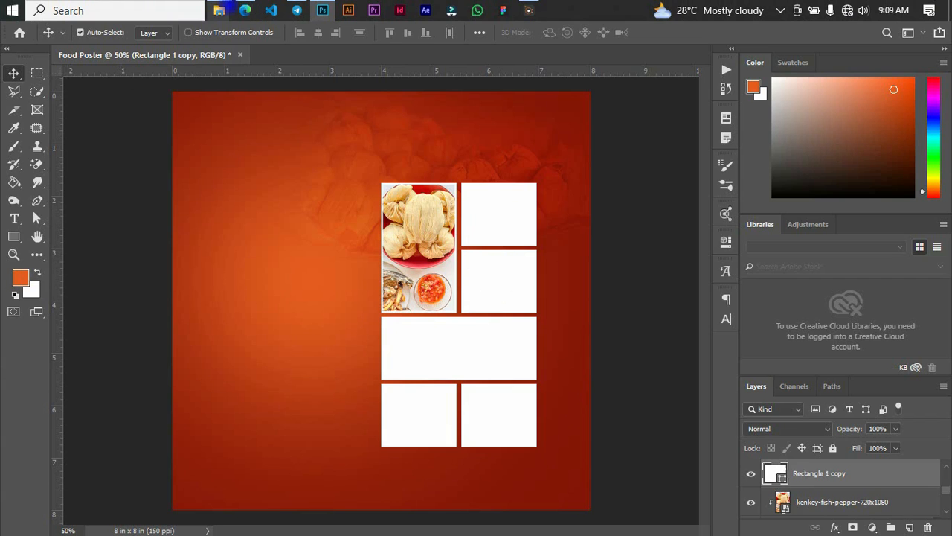
From File Explorer, drag kenkey.supremegh_1698323504482.jpeg into the Food Poster document
mouse_move(219, 10)
left_click(339, 65)
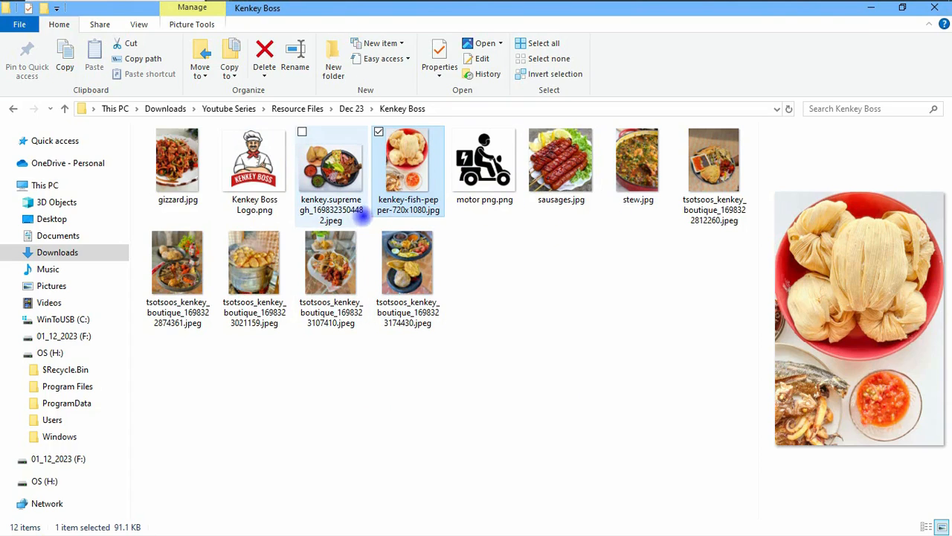
left_click(346, 171)
left_click_drag(331, 172, 512, 226)
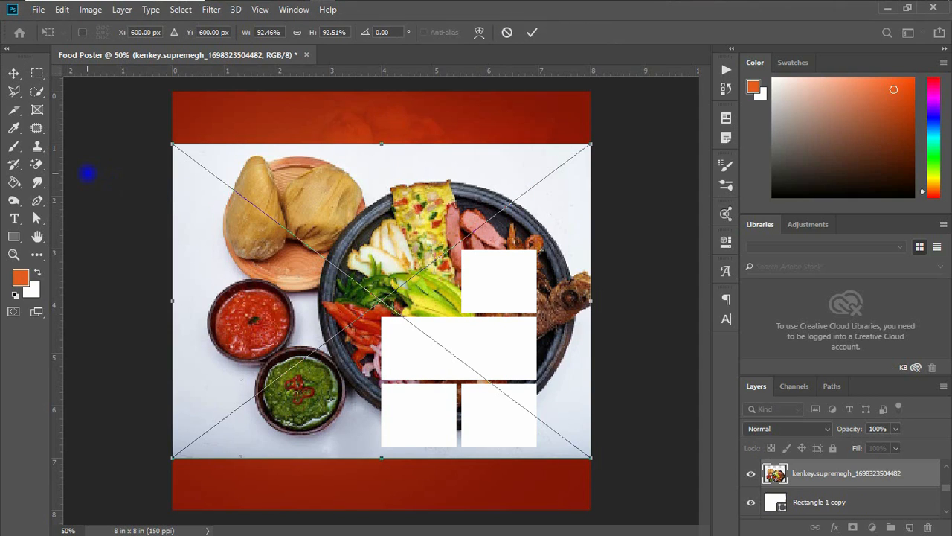
Scale the kenkey.supremegh photo down over the top-right box and clip it into that box
left_click_drag(171, 144, 344, 200)
left_click_drag(407, 277, 561, 156)
double_click(493, 208)
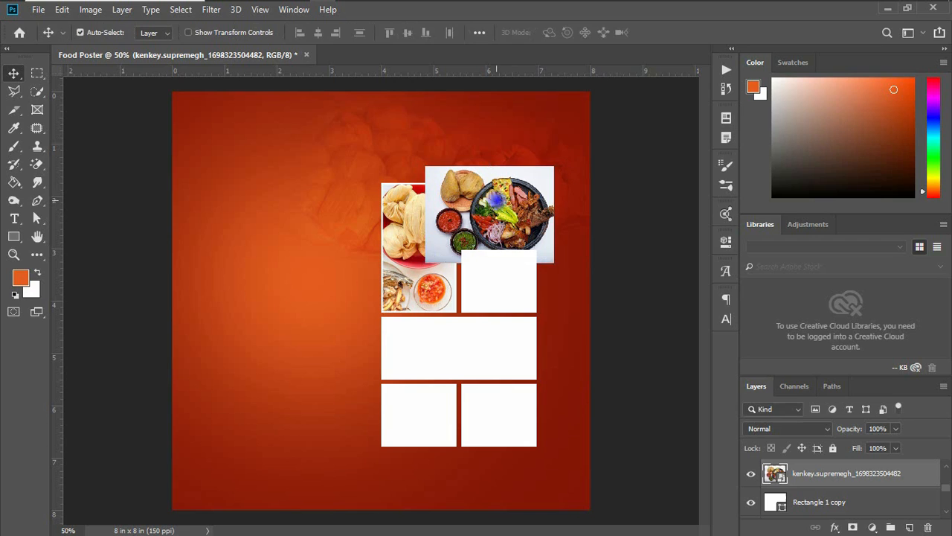
right_click(856, 481)
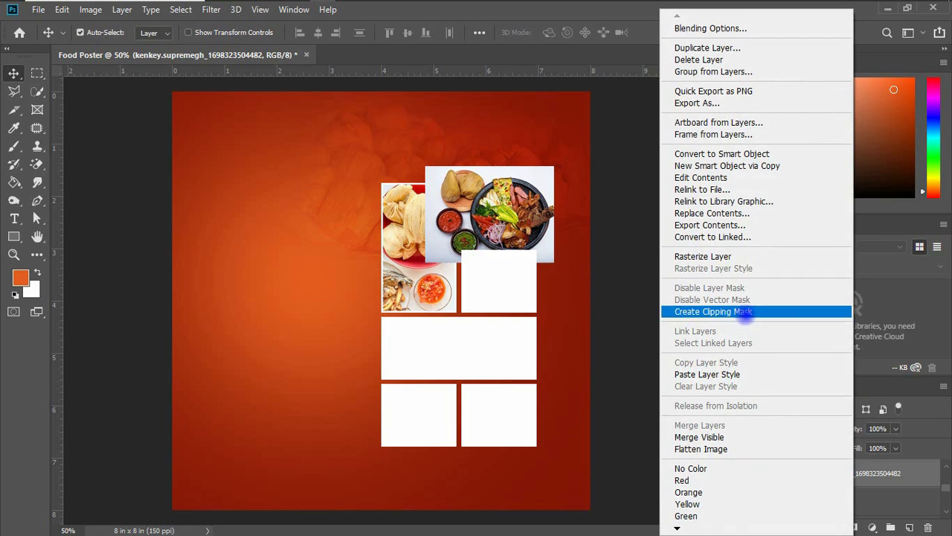
left_click(740, 311)
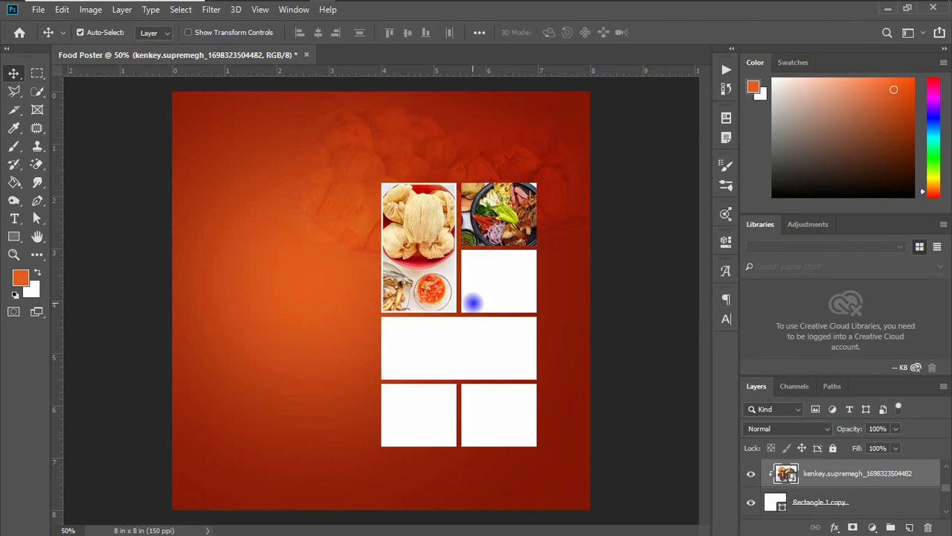
Resize the clipped kenkey.supremegh photo so it fits the top-right box
key("ctrl+t")
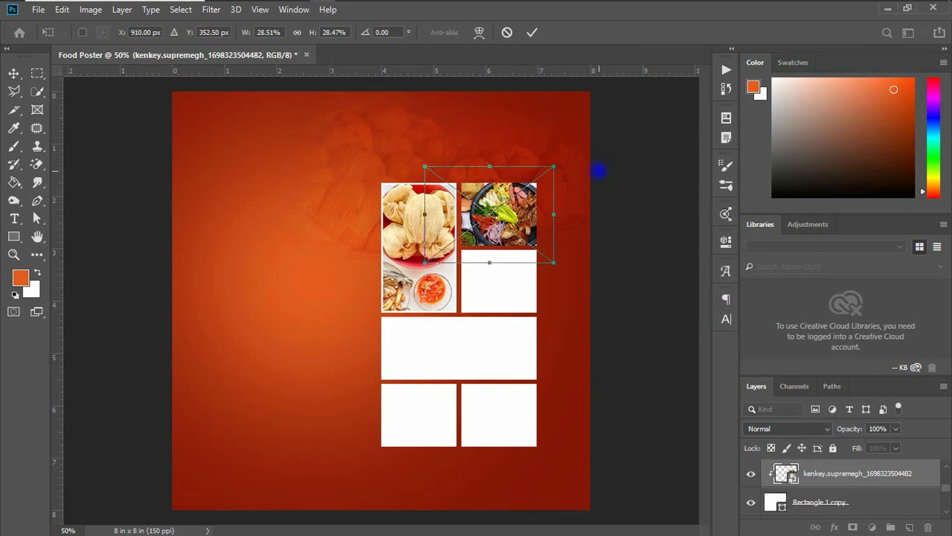
left_click_drag(554, 171, 532, 184)
left_click_drag(521, 216, 533, 218)
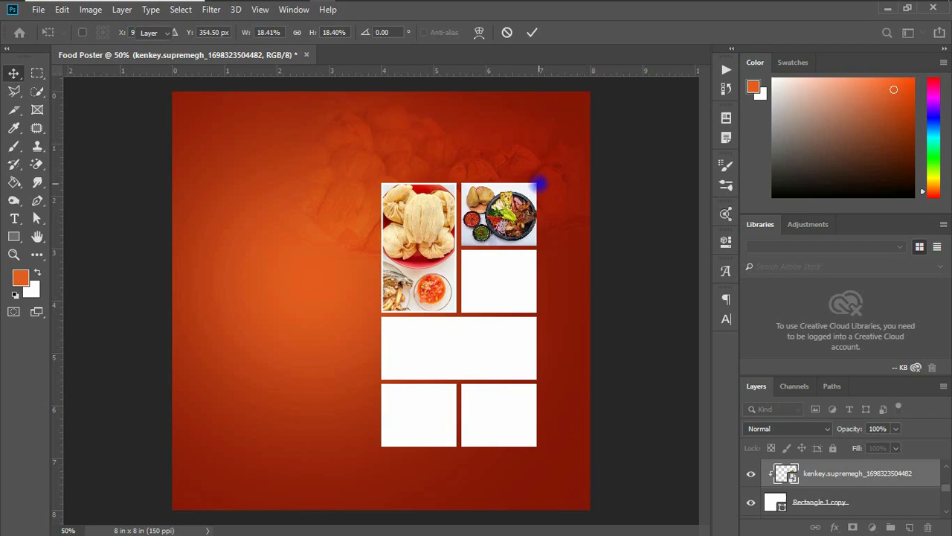
key("Return")
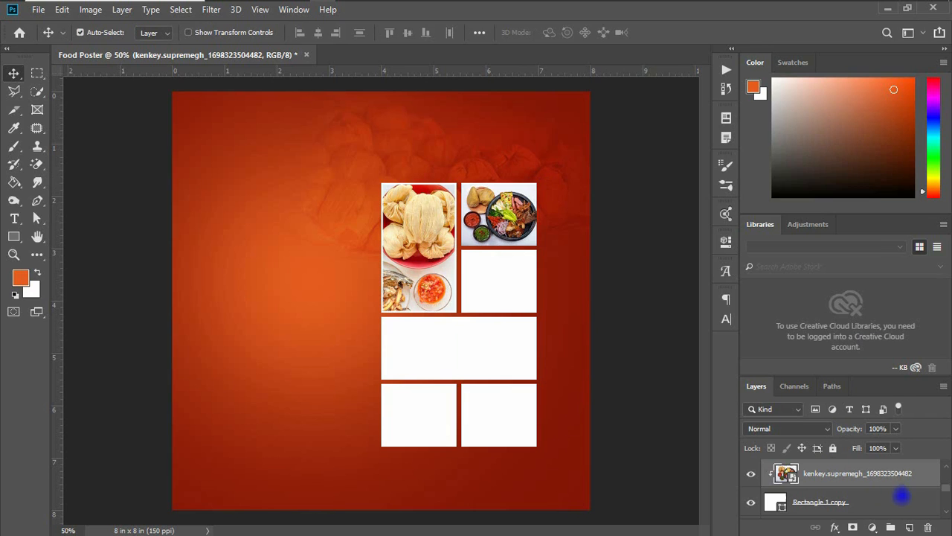
Paste the copied stroke layer style onto the top-right box's rectangle layer
left_click(886, 502)
right_click(886, 502)
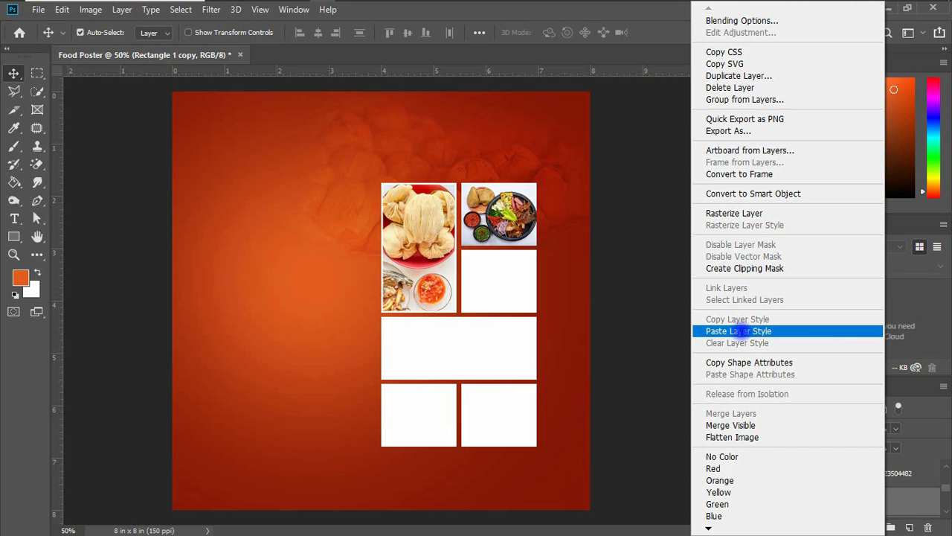
left_click(742, 331)
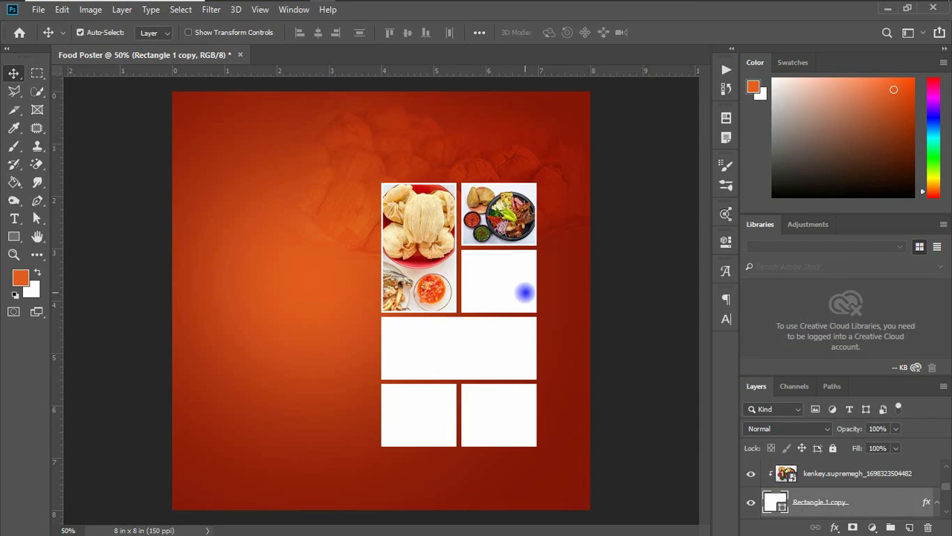
Select the second box on the right and drag tsotsoos_kenkey_boutique_1698323107410.jpeg from File Explorer into the document
left_click(504, 292)
mouse_move(268, 11)
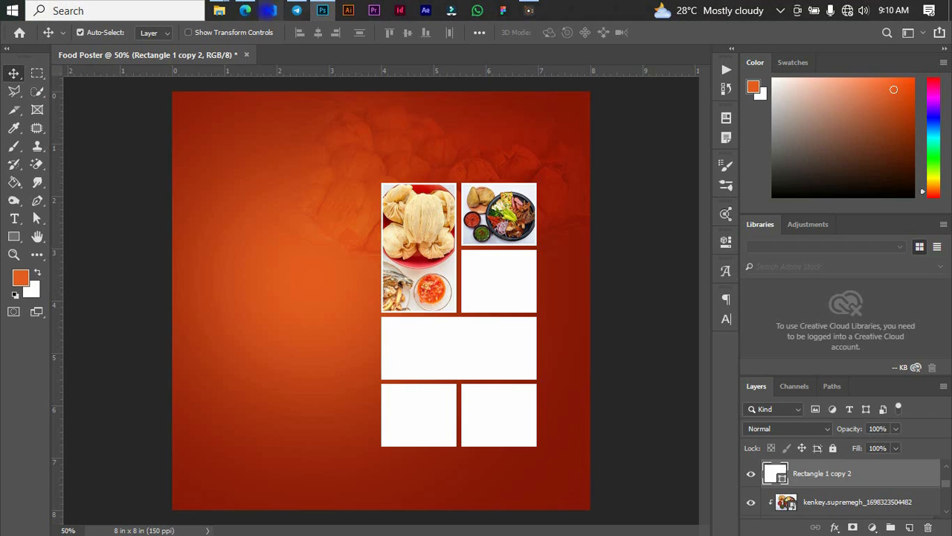
mouse_move(219, 11)
left_click(390, 93)
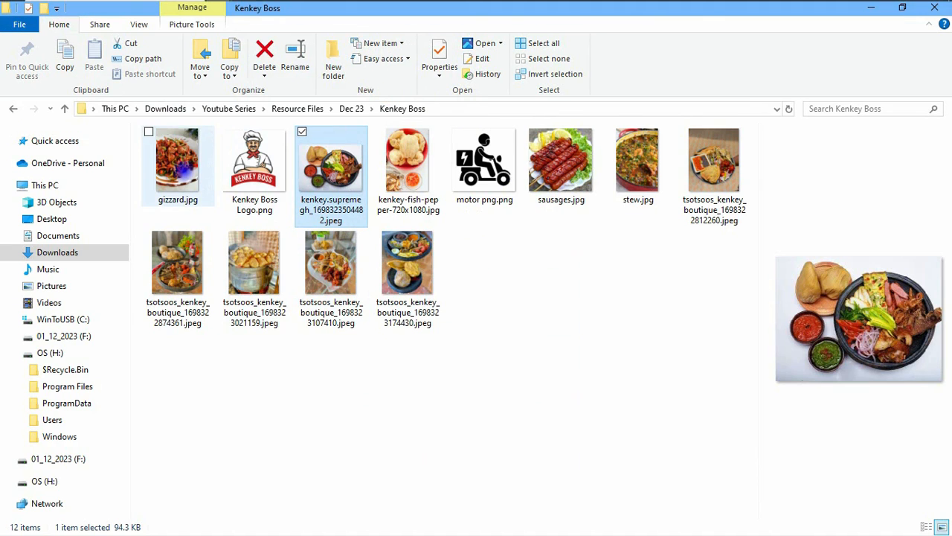
left_click_drag(323, 276, 393, 21)
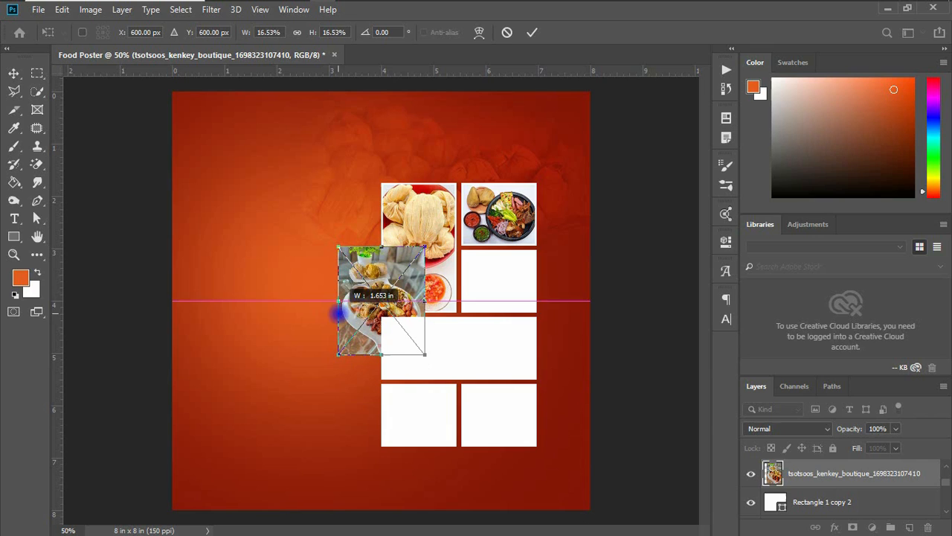
Scale and position the tsotsoos photo over the second right box
left_click_drag(340, 314, 339, 313)
left_click_drag(420, 250, 532, 232)
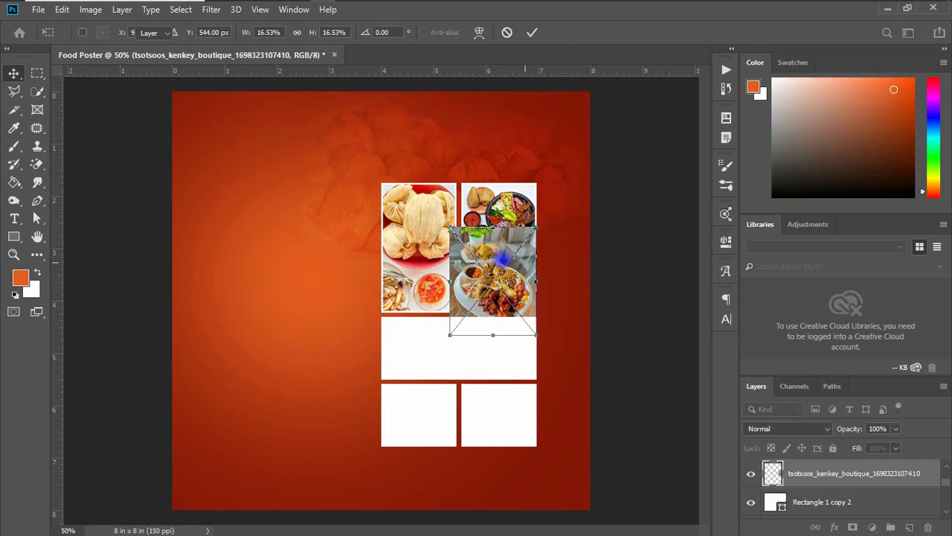
left_click(644, 414)
Clip the tsotsoos photo into the second right box and select that box's rectangle layer
left_click(796, 473)
right_click(846, 475)
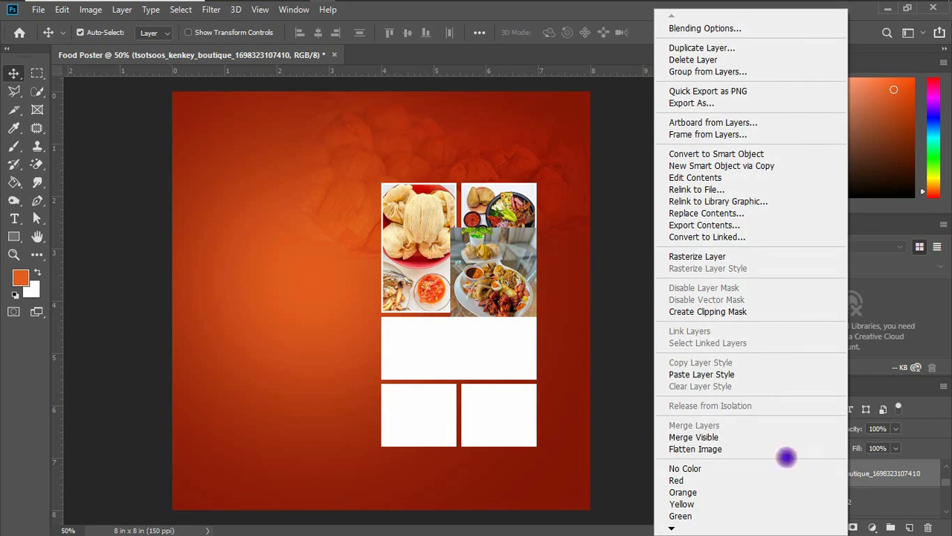
left_click(695, 311)
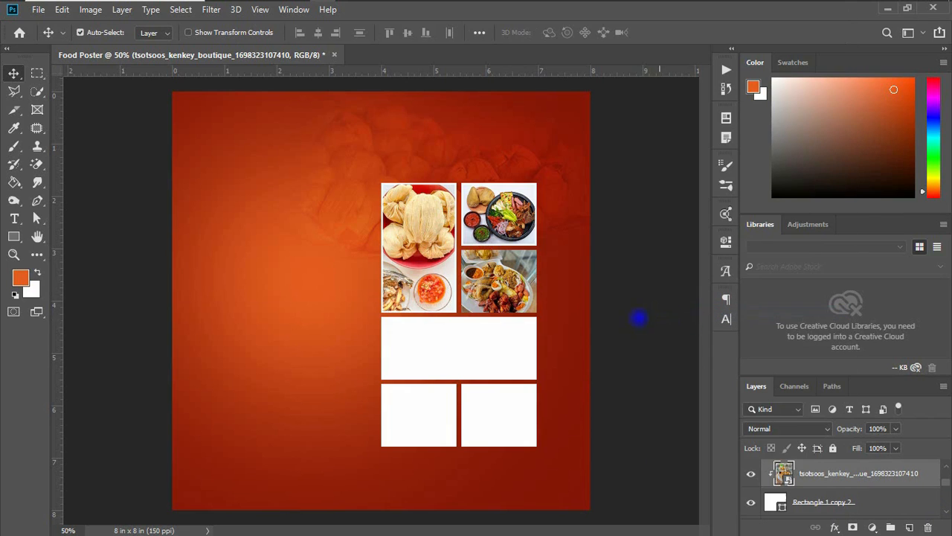
left_click(825, 502)
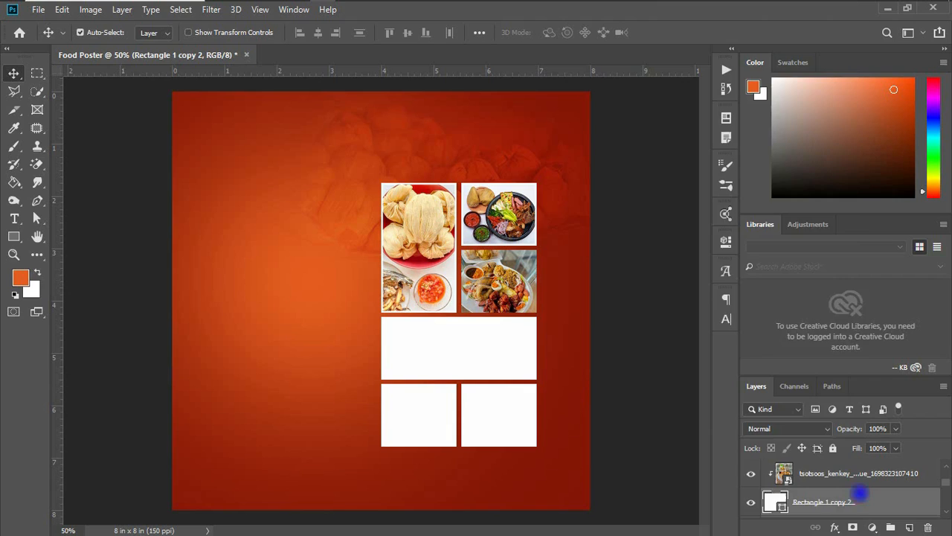
Paste the copied stroke layer style onto the second right box's rectangle layer
right_click(826, 501)
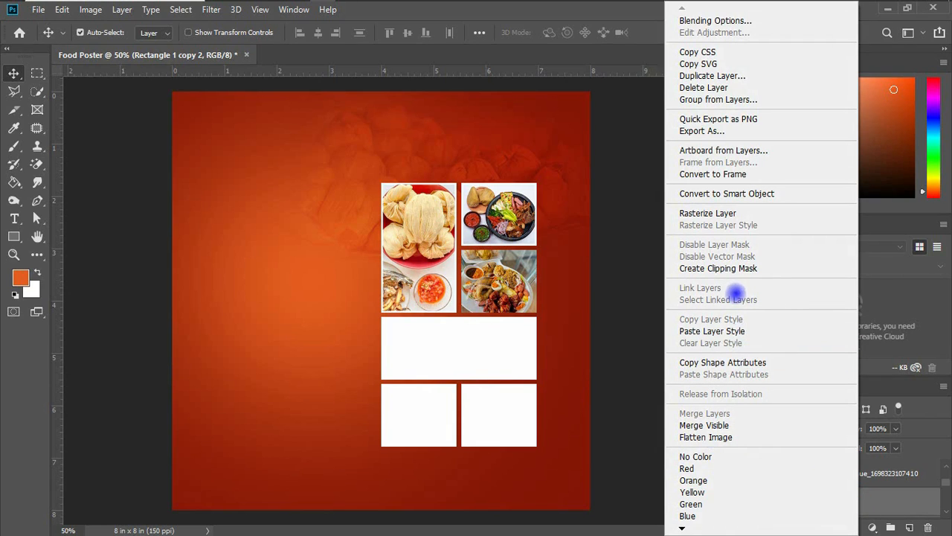
left_click(712, 332)
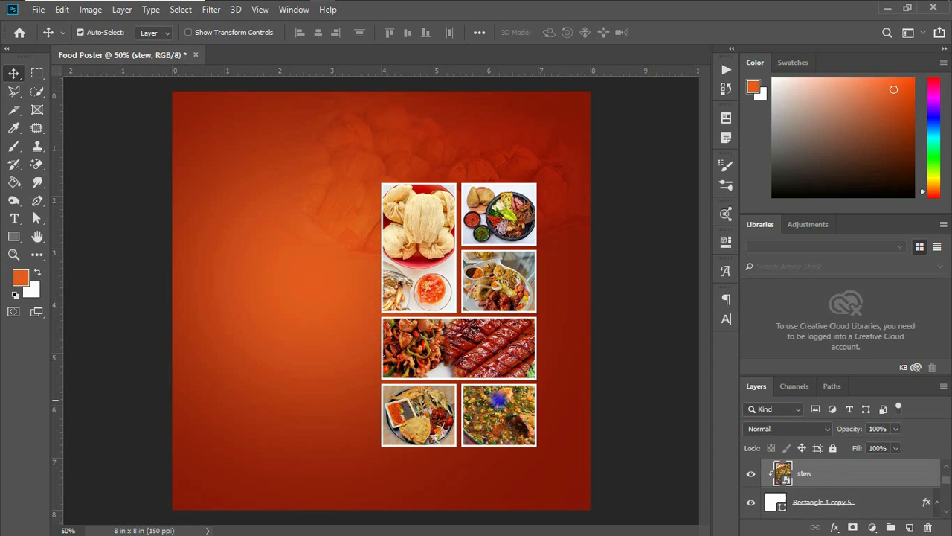
Select all the photo and box layers, group them and name the group images
scroll(859, 483, "up", 3)
left_click(860, 482)
scroll(858, 482, "up", 4)
scroll(860, 483, "down", 4)
scroll(860, 483, "down", 1)
scroll(860, 484, "up", 2)
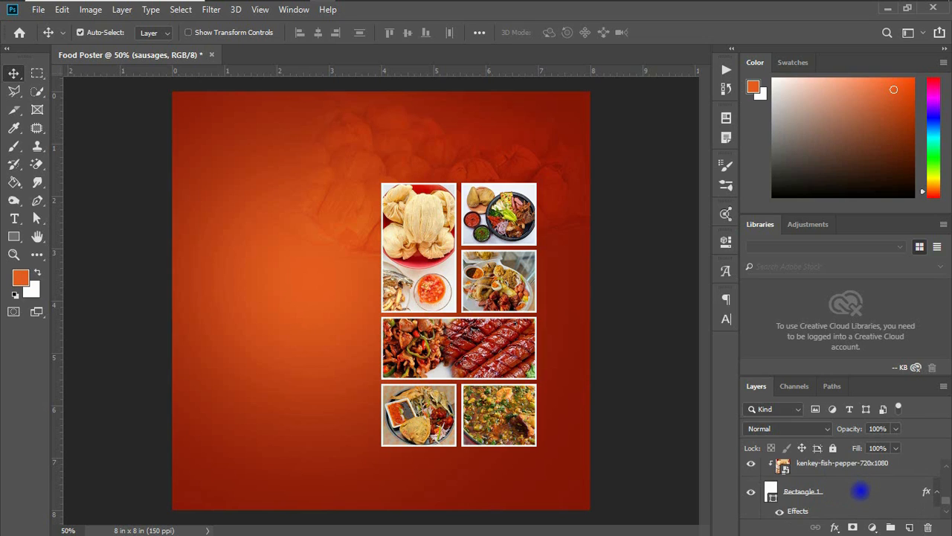
left_click(846, 497, "shift")
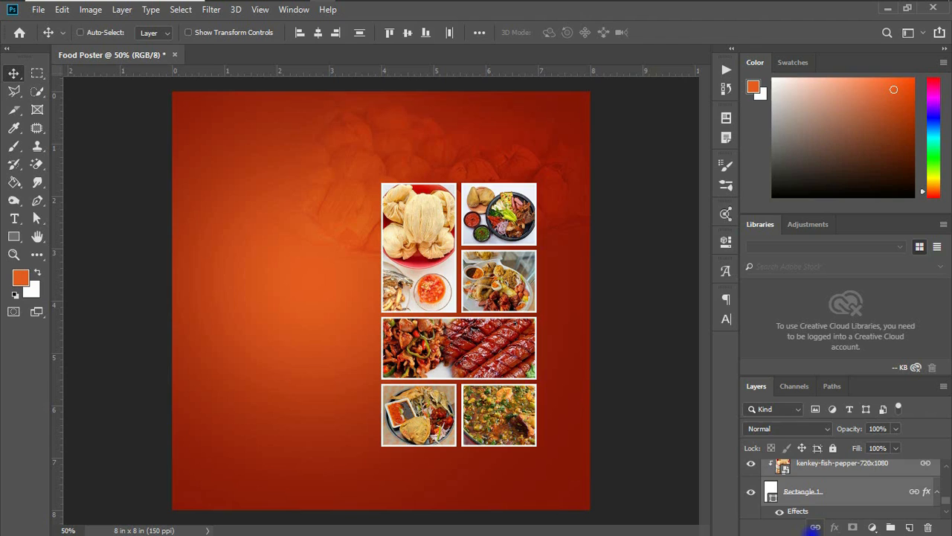
key("ctrl+g")
double_click(803, 467)
type("images")
key("Return")
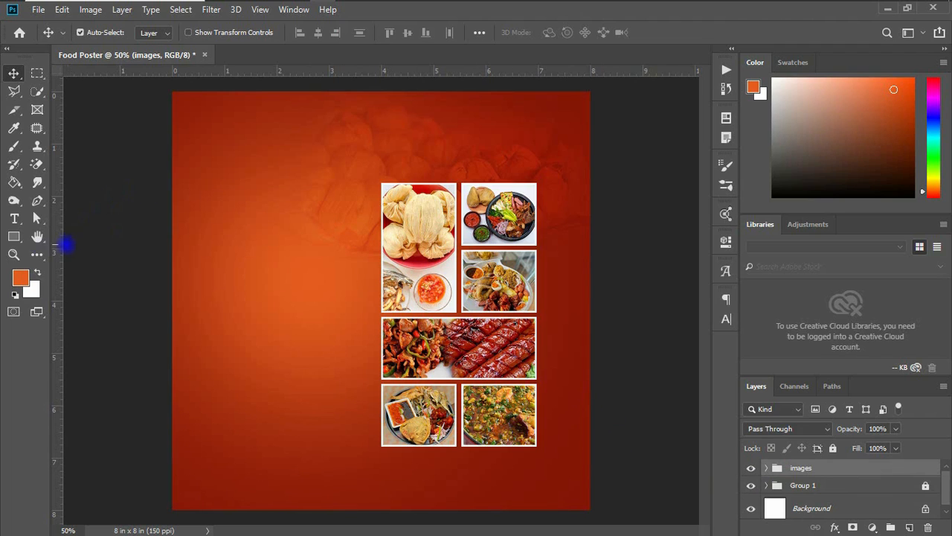
Draw a rectangle about 508 × 812 px around the photo grid and set its fill to none
left_click(14, 236)
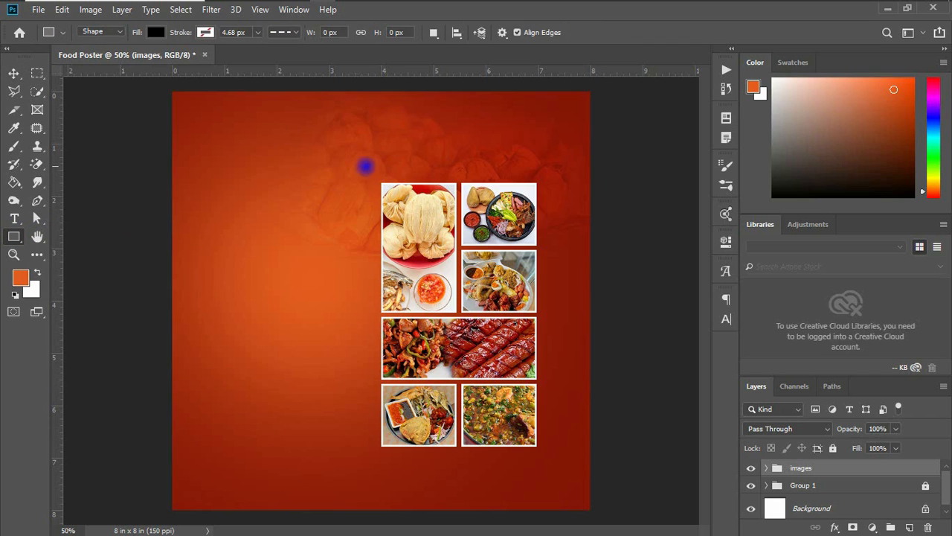
left_click_drag(370, 177, 547, 459)
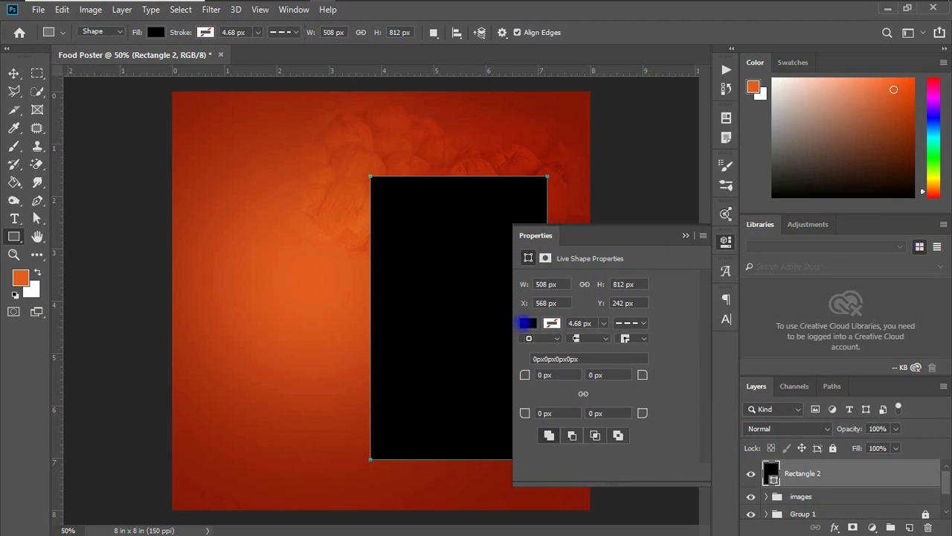
left_click(526, 323)
left_click(537, 340)
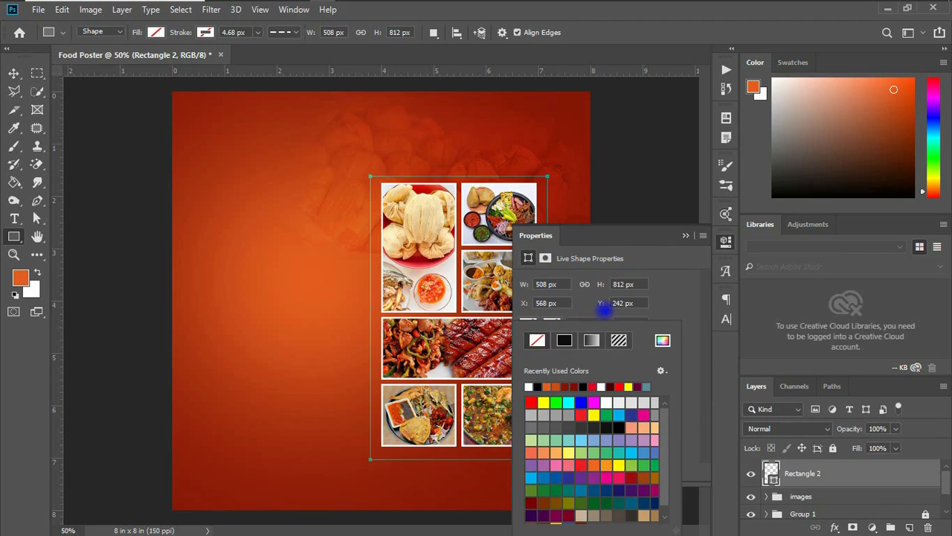
Give the frame rectangle a solid white stroke of 5 px
left_click(603, 304)
left_click(555, 321)
left_click(528, 387)
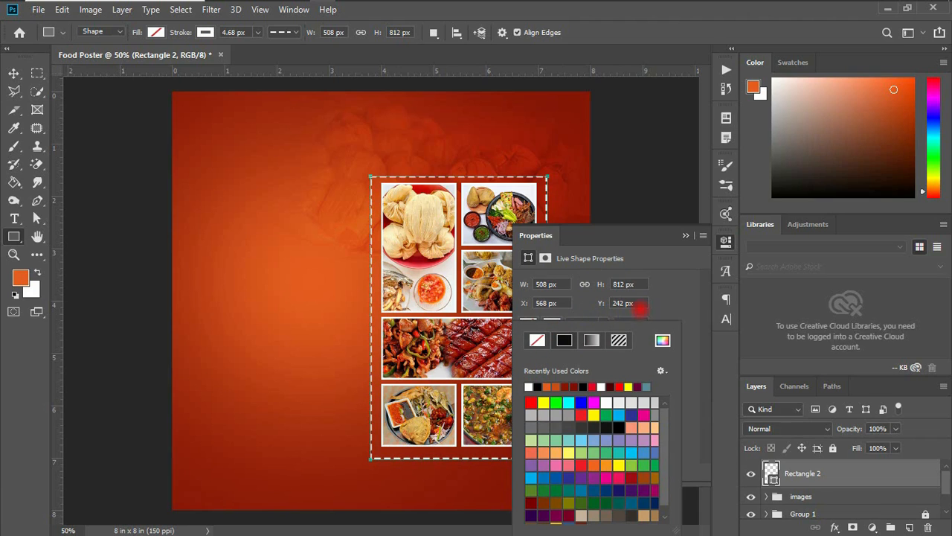
left_click(631, 323)
left_click(604, 365)
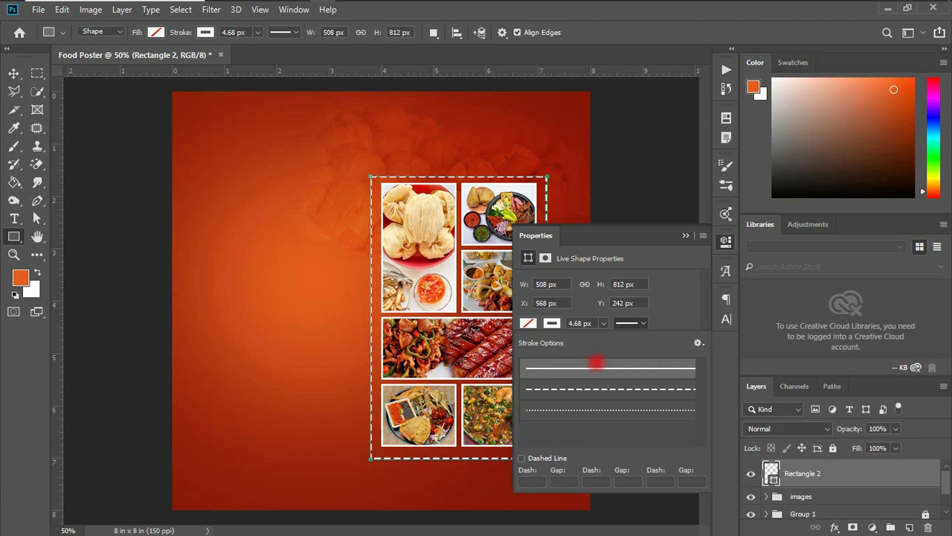
left_click(600, 323)
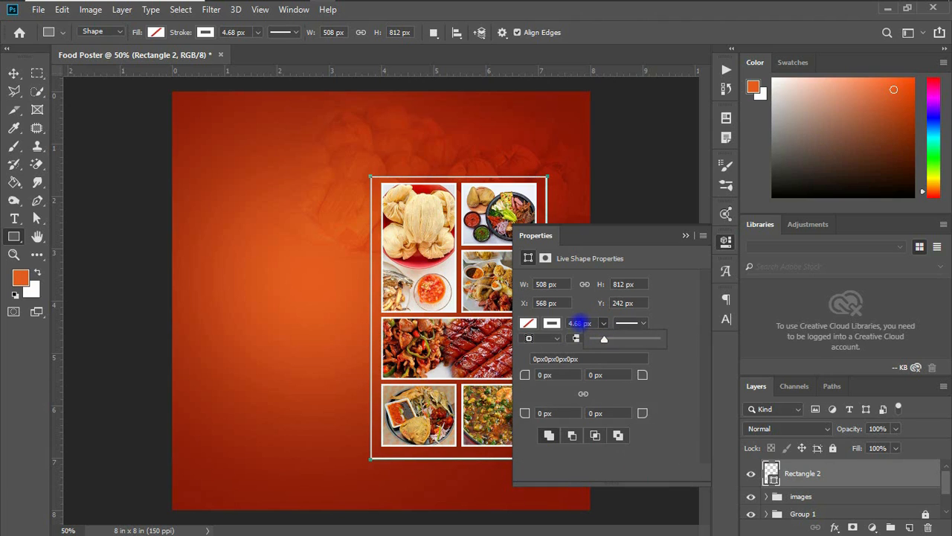
left_click_drag(583, 322, 552, 322)
type("5")
key("Return")
left_click(686, 235)
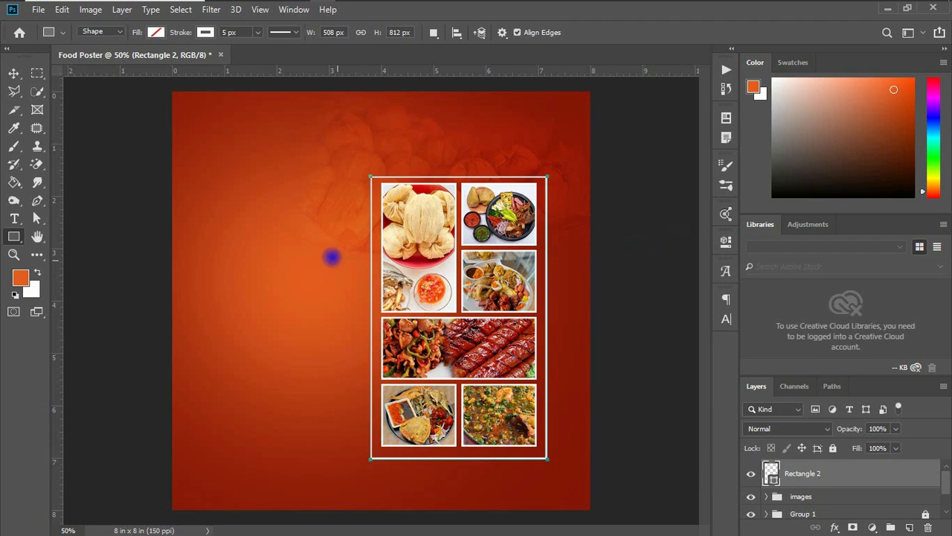
Select the frame rectangle together with the images group and align their horizontal centres
left_click(14, 72)
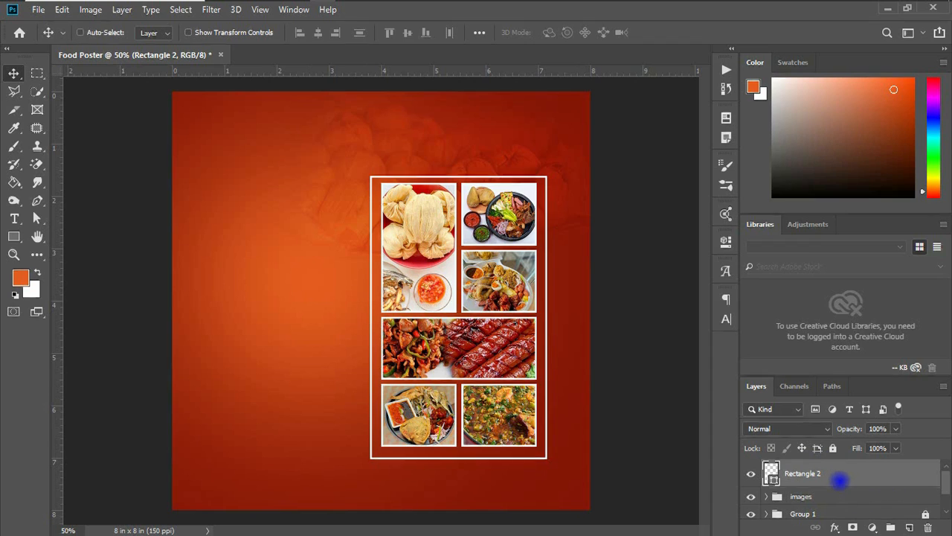
left_click(820, 494, "ctrl")
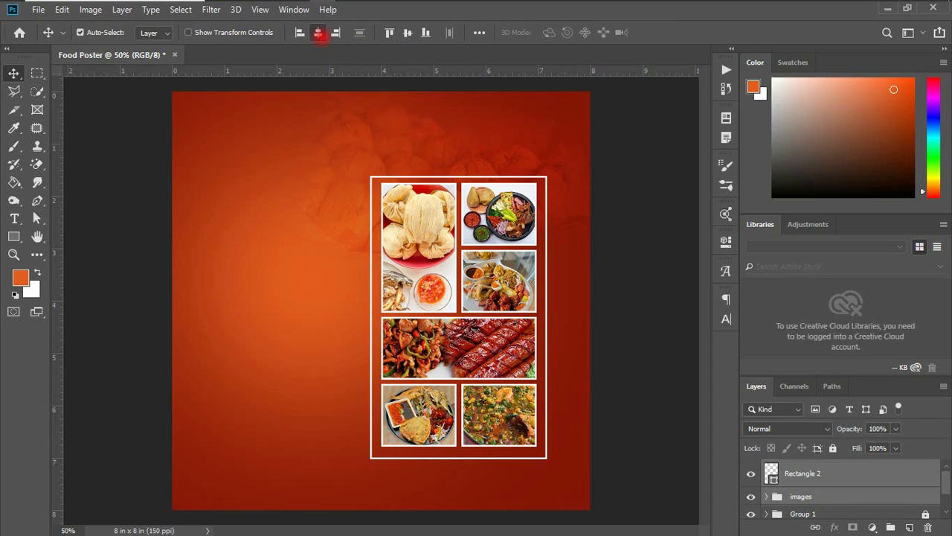
left_click(390, 32)
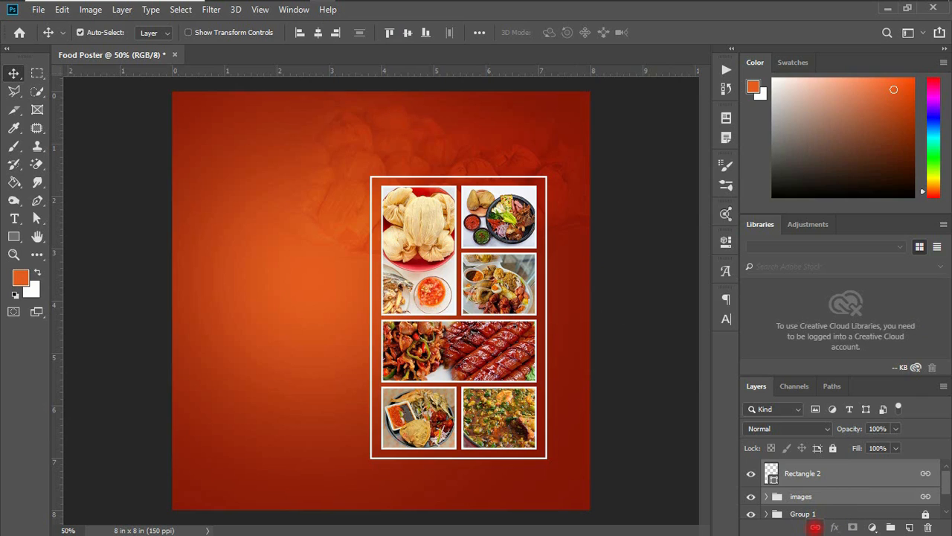
Group the frame rectangle and images group and name the group grid images
key("ctrl+g")
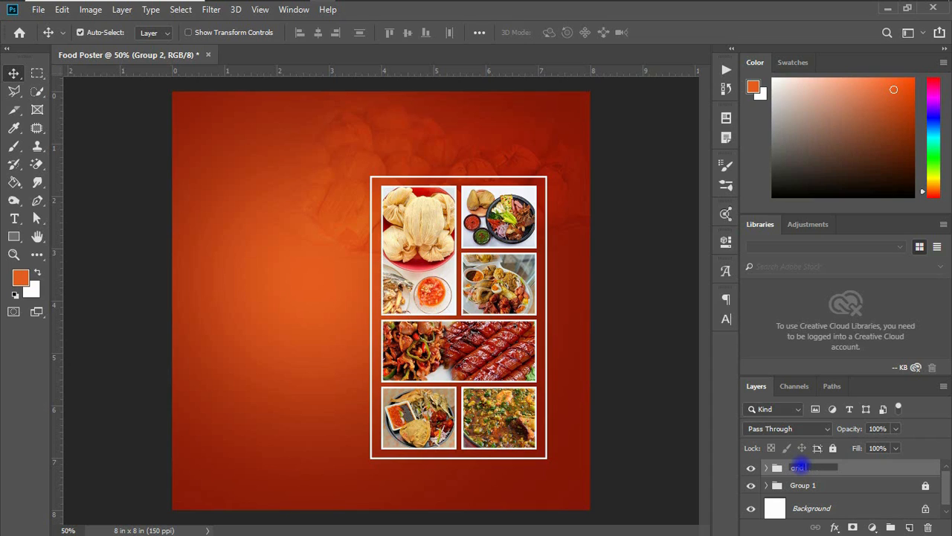
key("Return")
Nudge the sausages photo slightly downward and undo the move
mouse_move(476, 346)
left_mouse_down()
mouse_move(511, 298)
mouse_move(464, 330)
mouse_move(476, 350)
left_mouse_up()
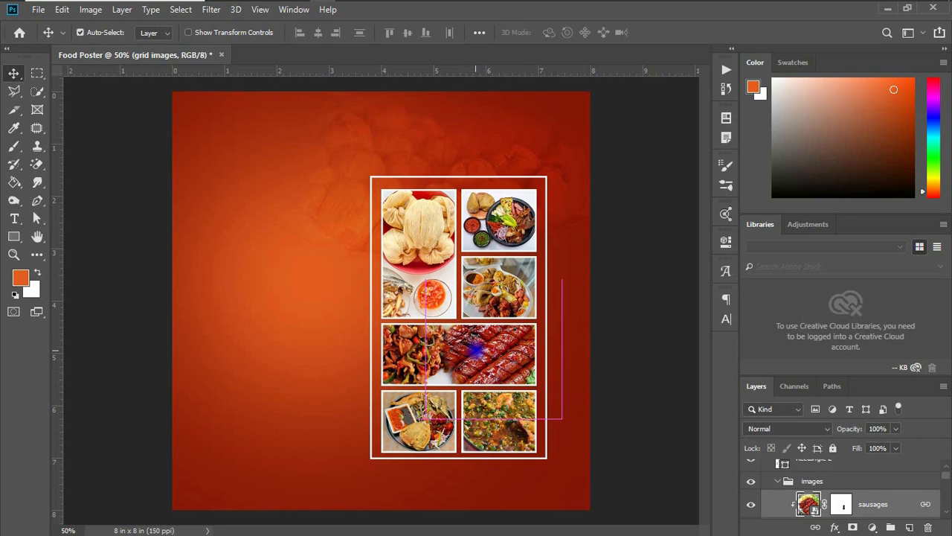
key("ctrl+z")
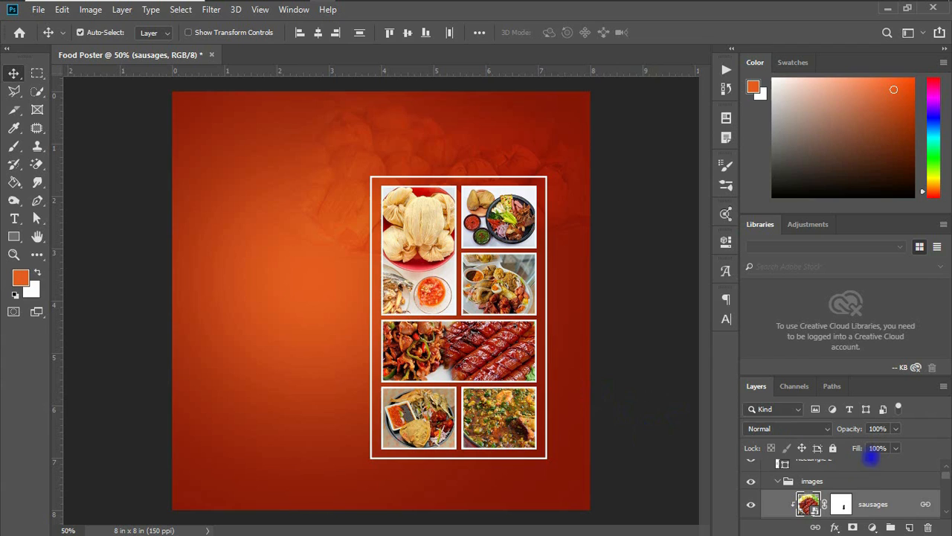
Collapse the groups and move the grid images group slightly right and down with Free Transform
scroll(861, 496, "down", 2)
scroll(868, 496, "up", 2)
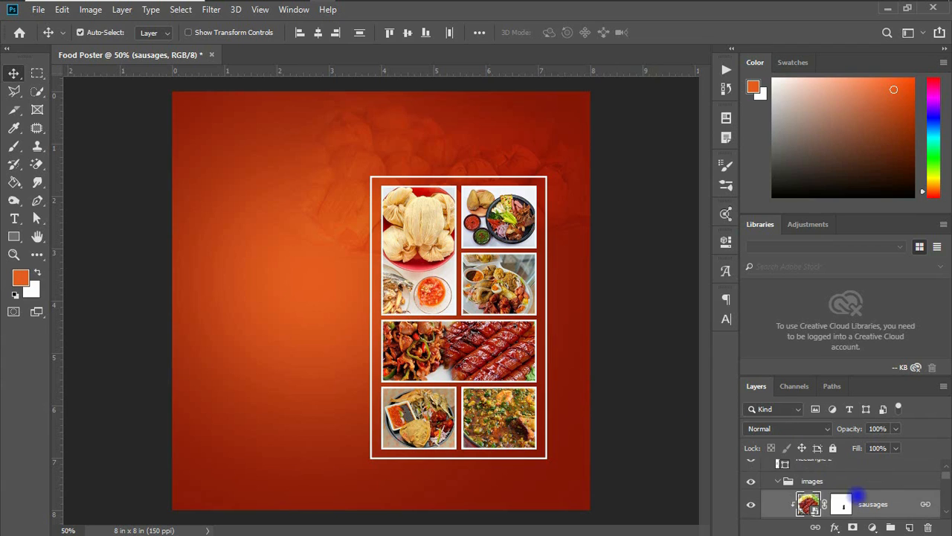
left_click(778, 481)
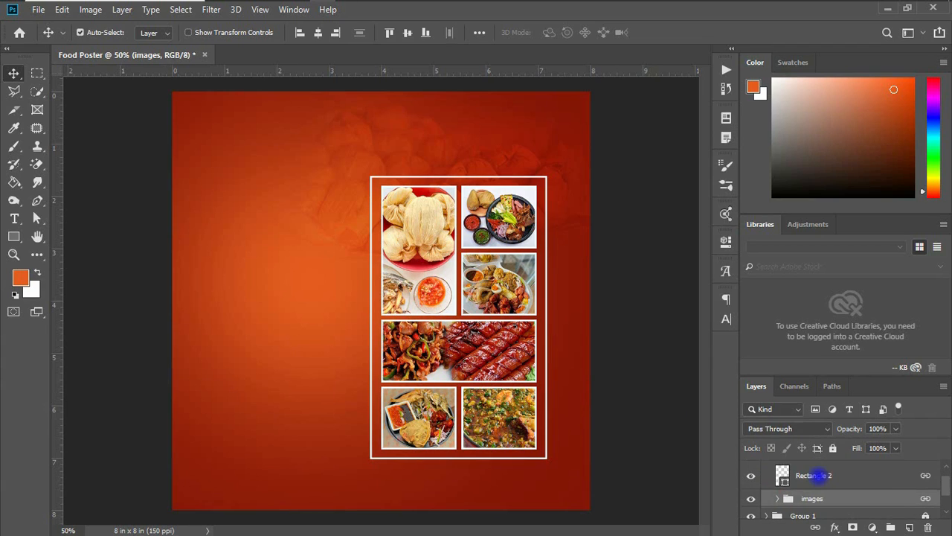
scroll(848, 474, "up", 1)
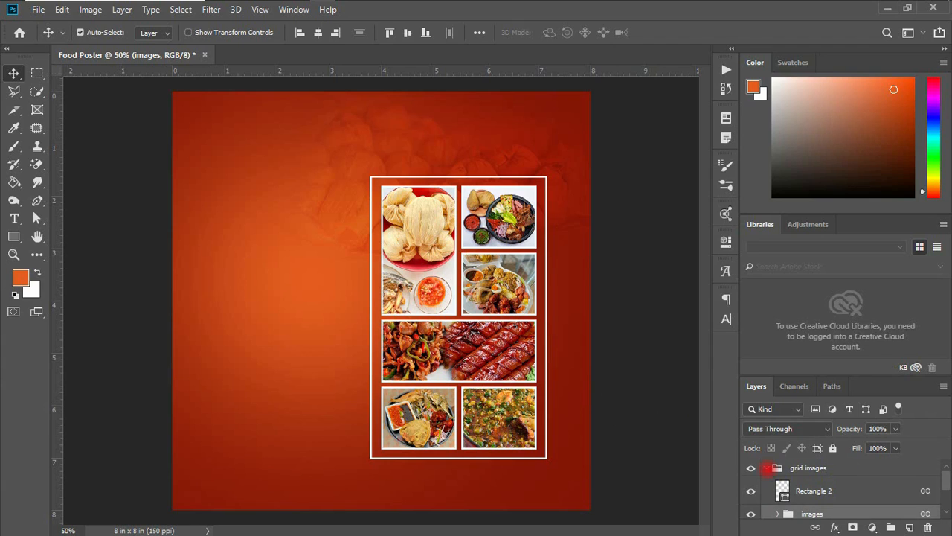
left_click(766, 467)
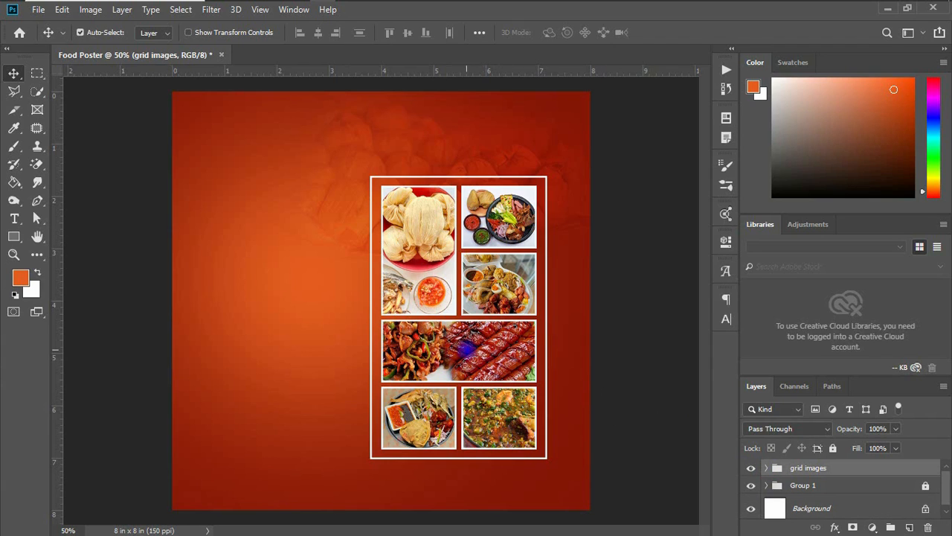
key("ctrl+t")
mouse_move(475, 306)
left_mouse_down()
mouse_move(486, 300)
mouse_move(486, 316)
left_mouse_up()
key("Return")
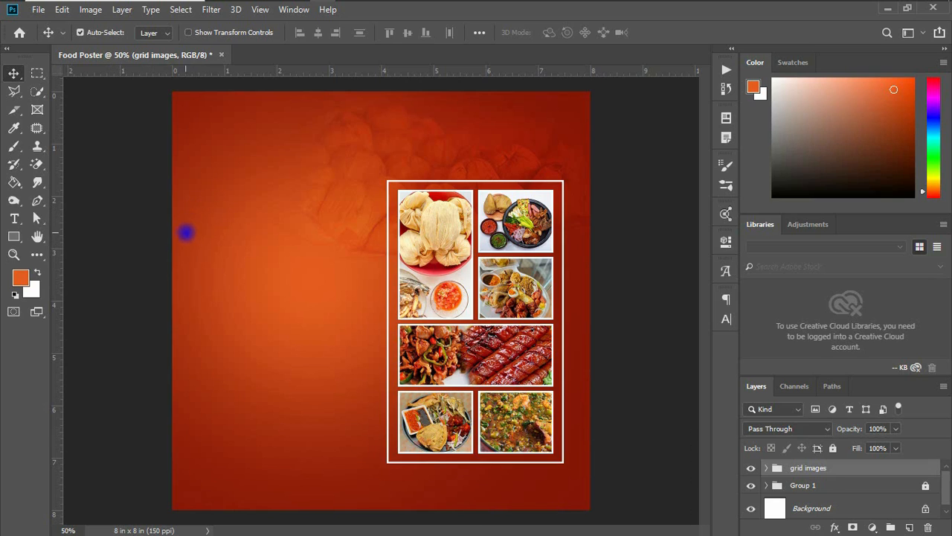
Draw a white rounded rectangle about 494 × 728 px on the poster's left side
left_click(14, 237)
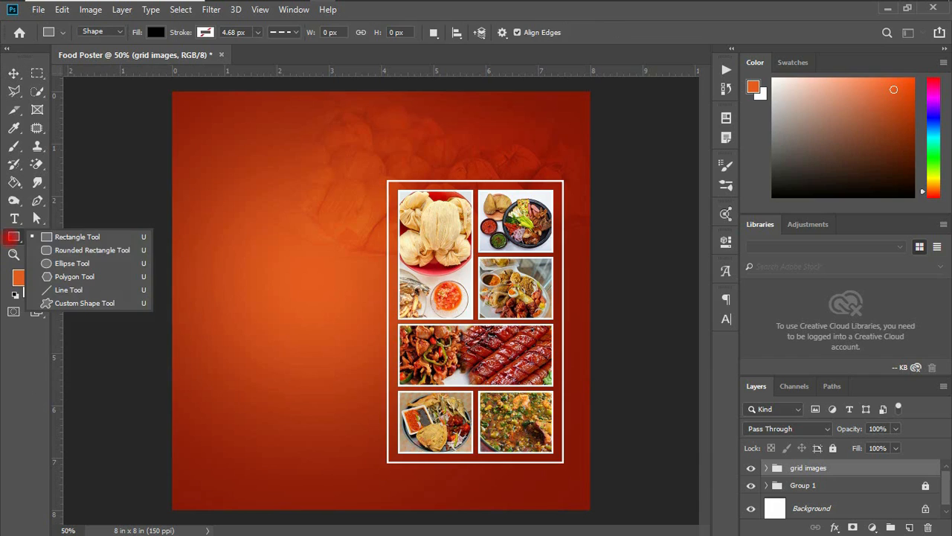
left_click(68, 250)
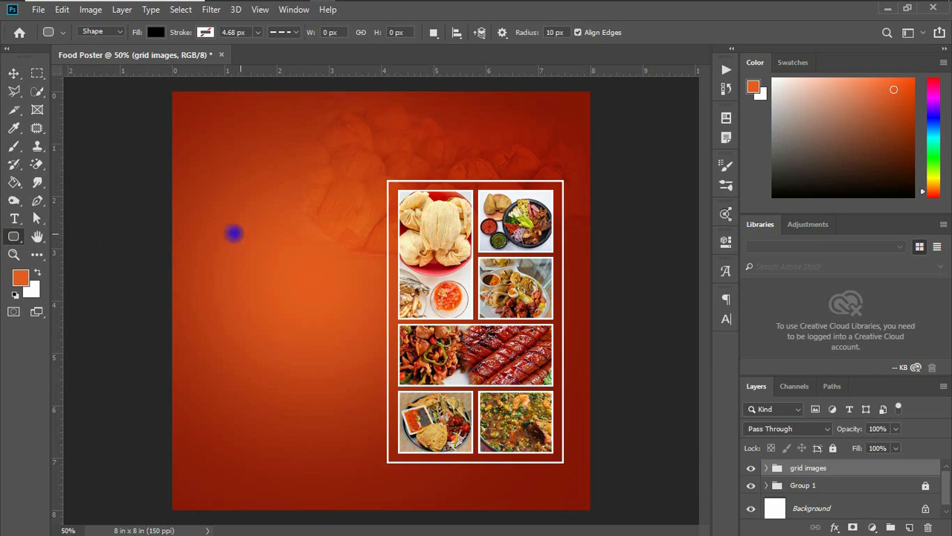
left_click_drag(197, 213, 368, 467)
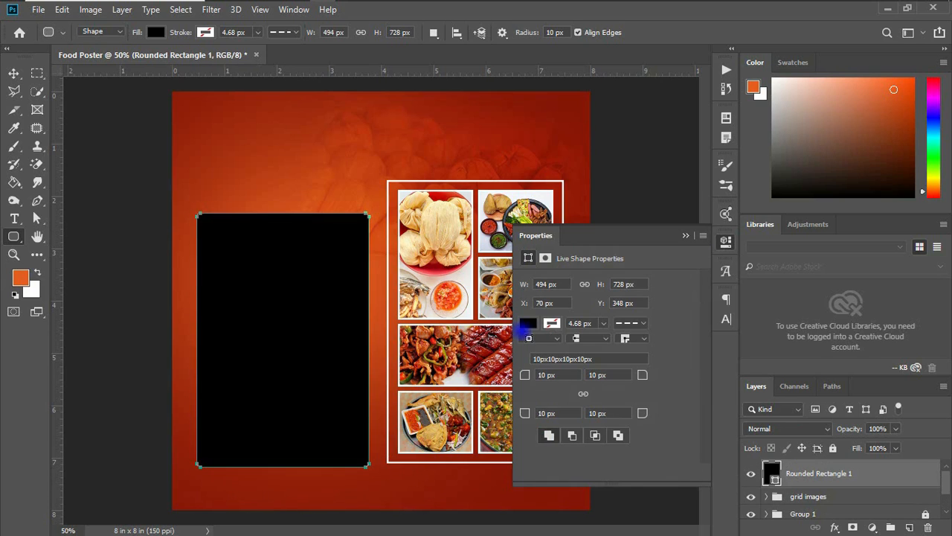
left_click(528, 323)
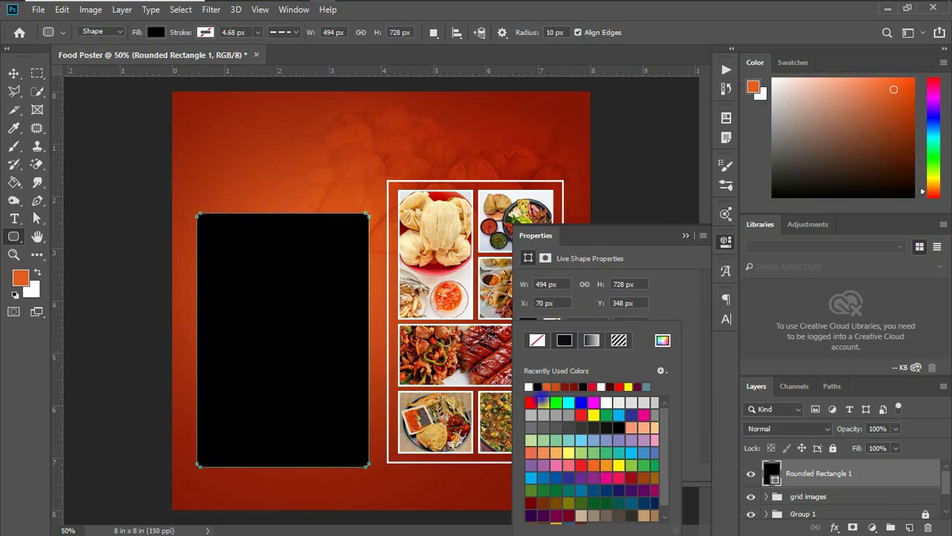
left_click(528, 388)
left_click(687, 235)
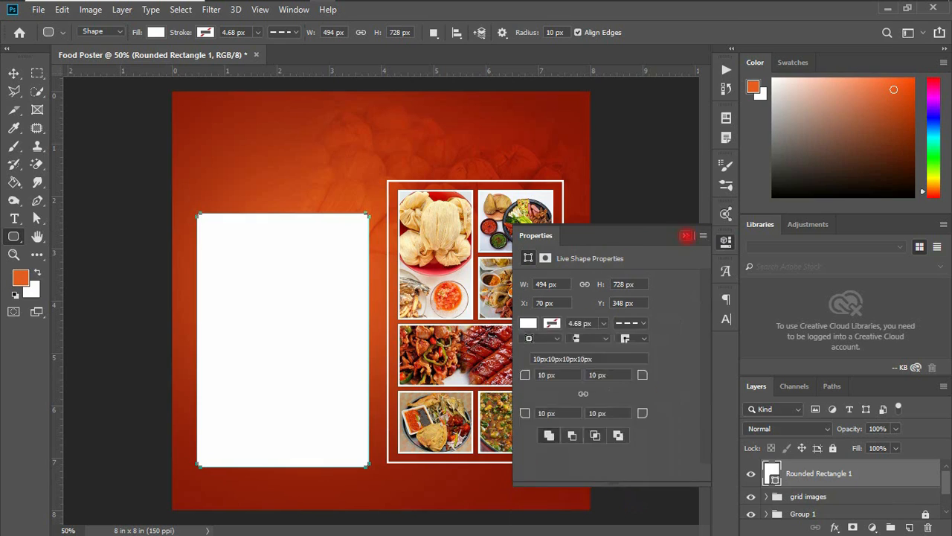
Set all corner radii of the rounded rectangle to 147 px
left_click(726, 242)
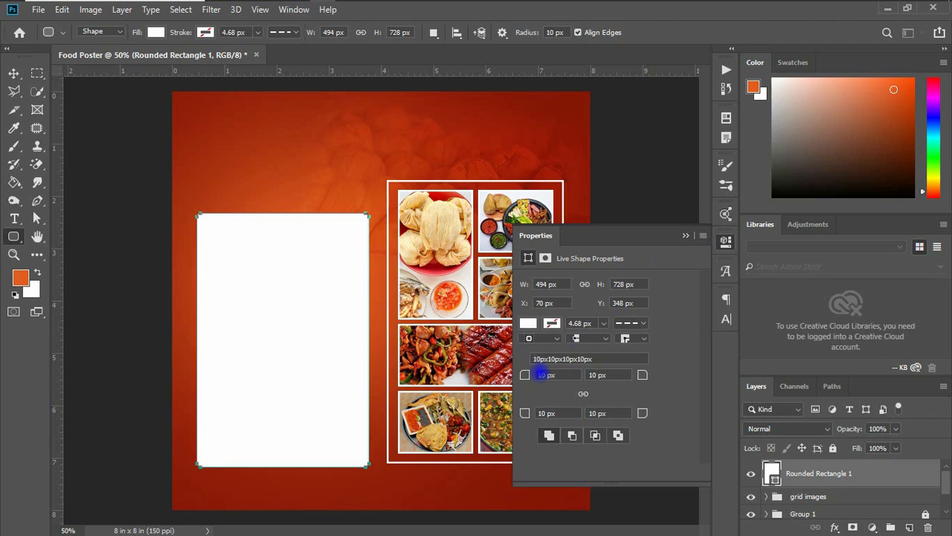
left_click_drag(526, 375, 602, 376)
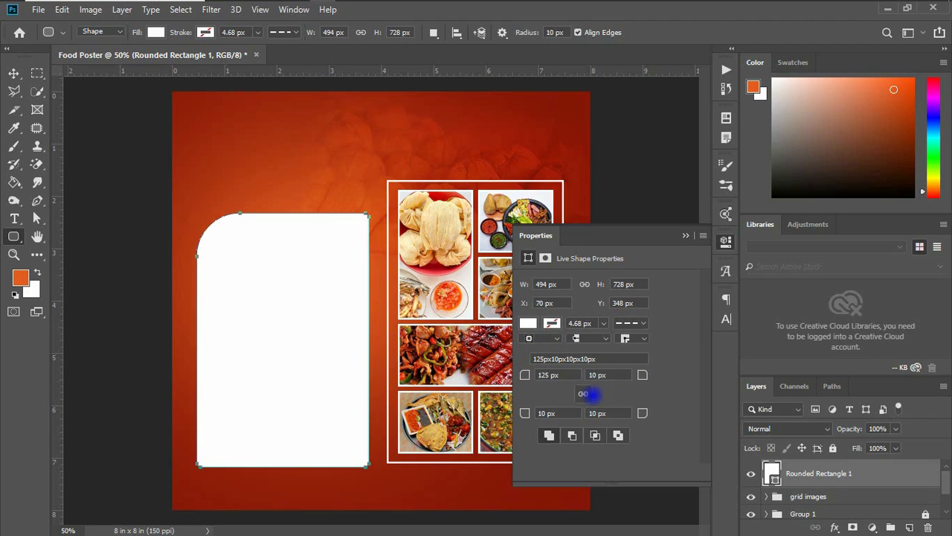
left_click(584, 392)
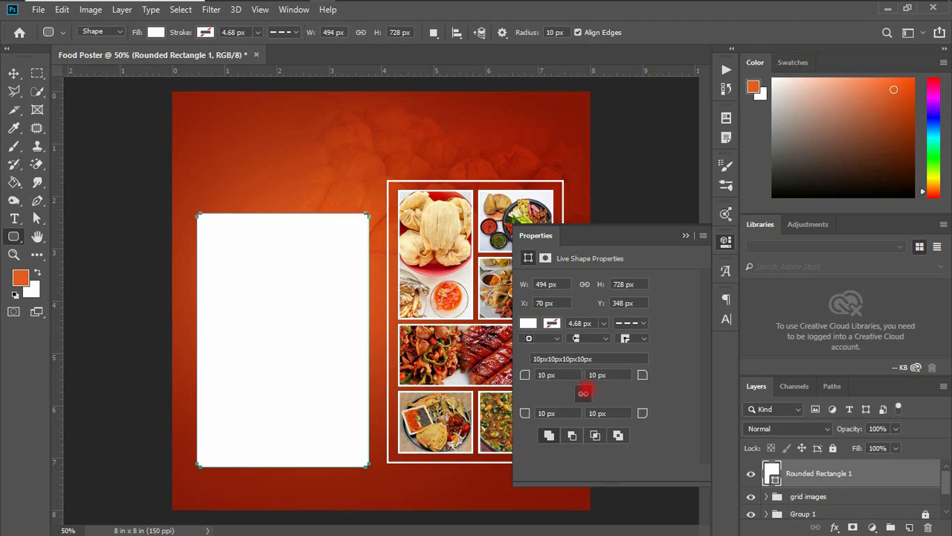
left_click_drag(524, 375, 620, 374)
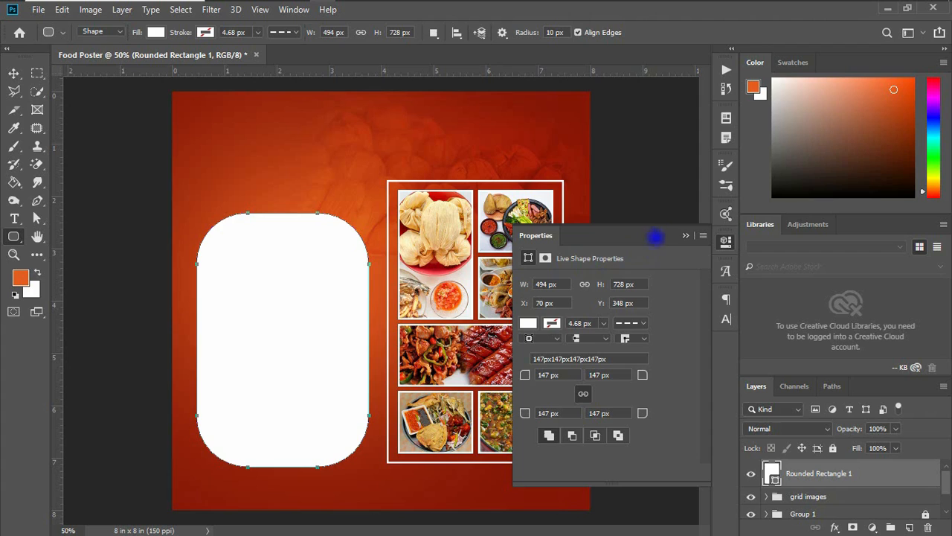
left_click(683, 235)
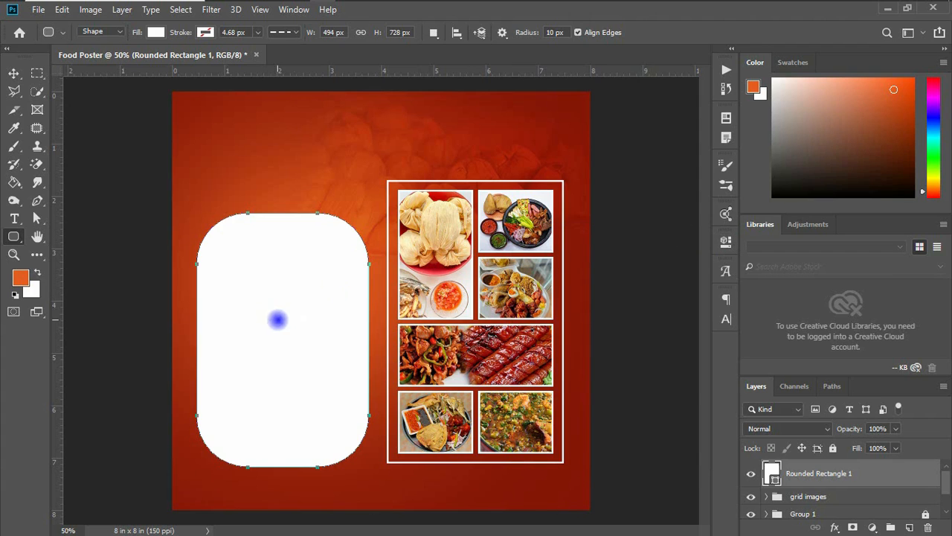
Move the rounded rectangle slightly upward on the left side
key("v")
left_click_drag(270, 310, 279, 282)
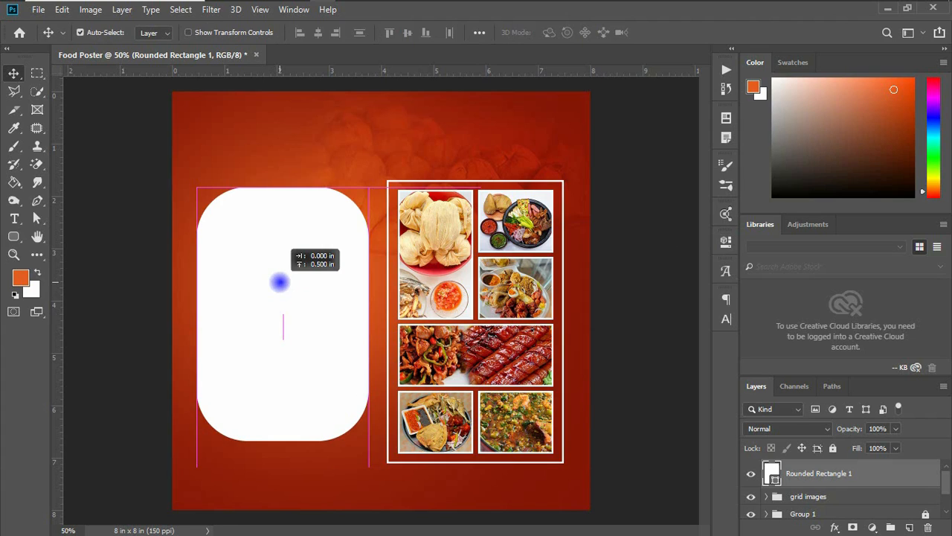
left_click_drag(279, 282, 277, 295)
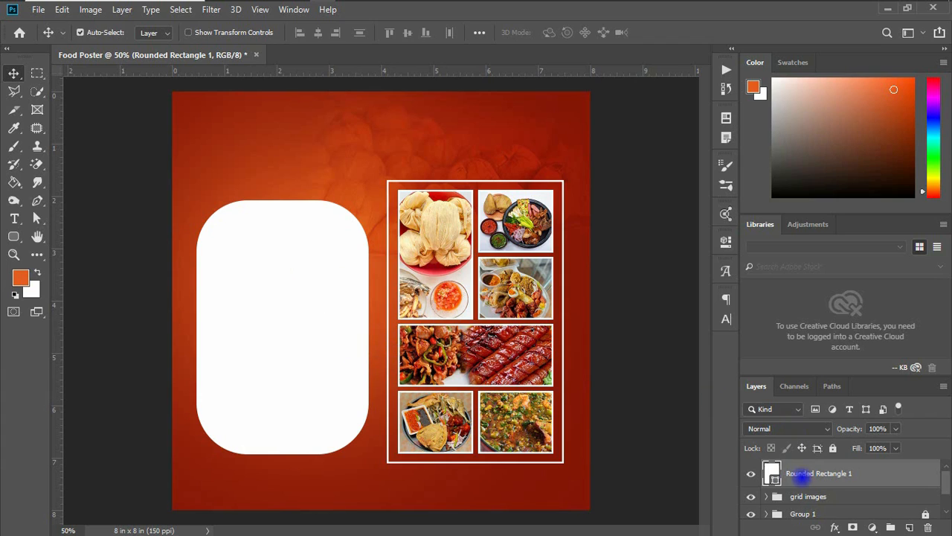
Add an Outer Glow to the rounded rectangle with colour f9733a and size 57 px
left_click(834, 527)
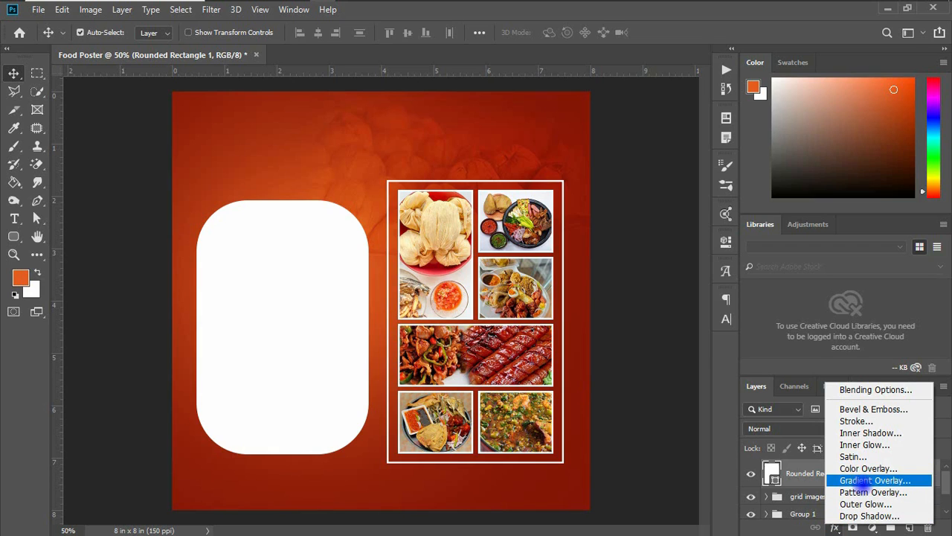
left_click(858, 446)
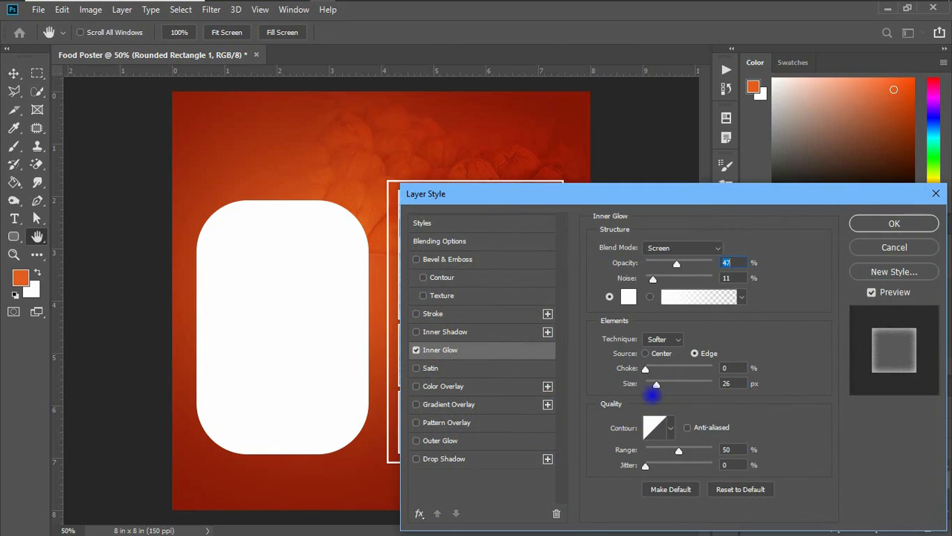
left_click(416, 350)
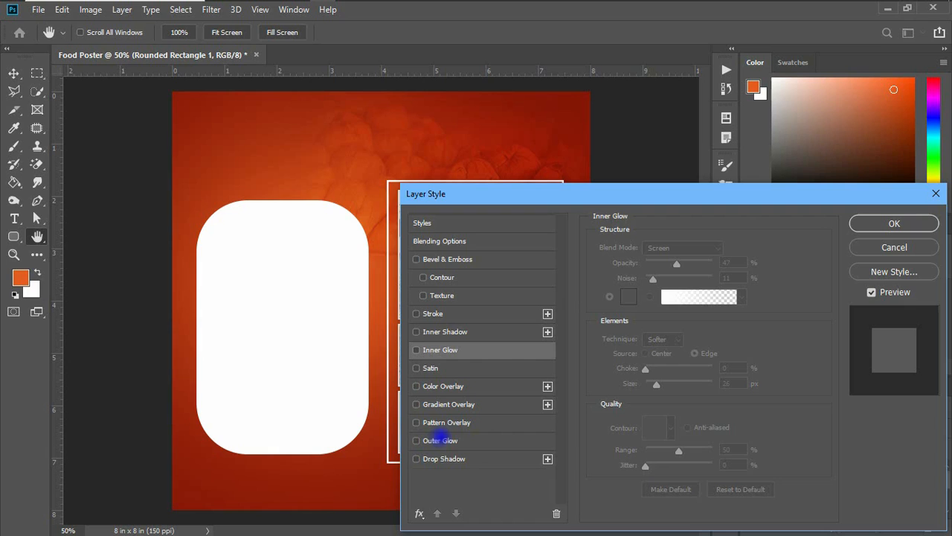
left_click(432, 441)
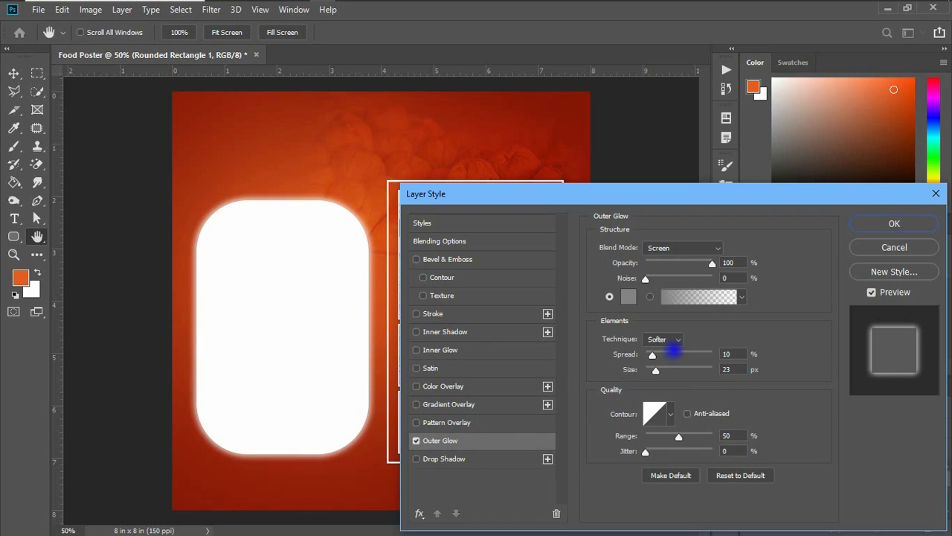
left_click(628, 297)
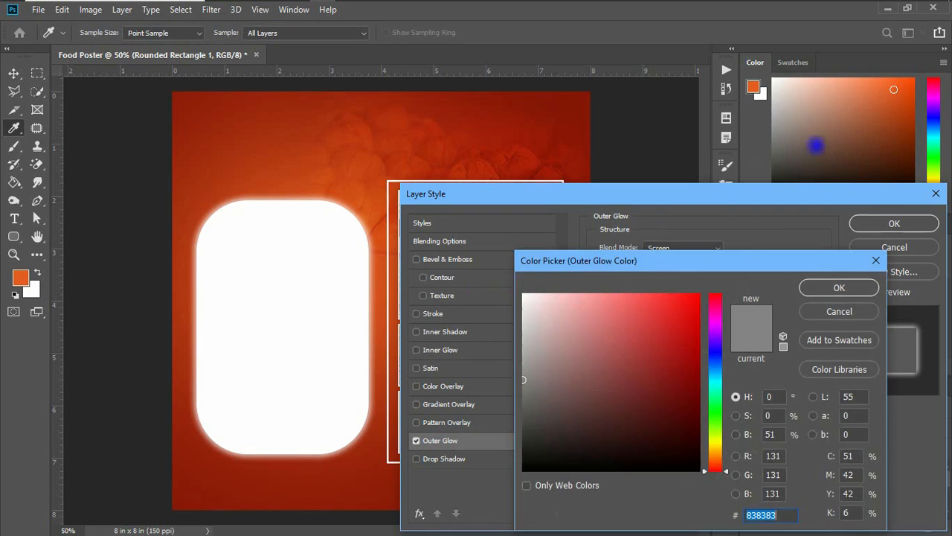
left_click(753, 88)
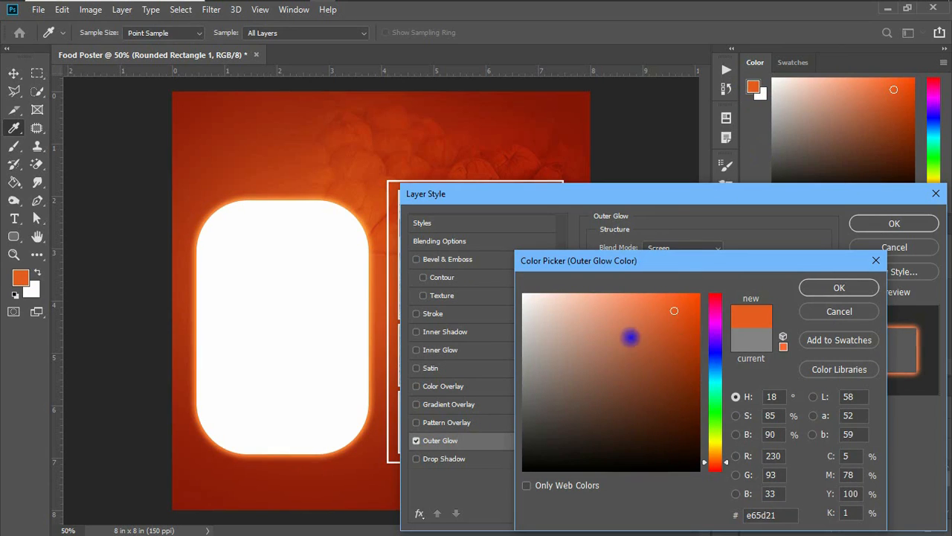
left_click(659, 298)
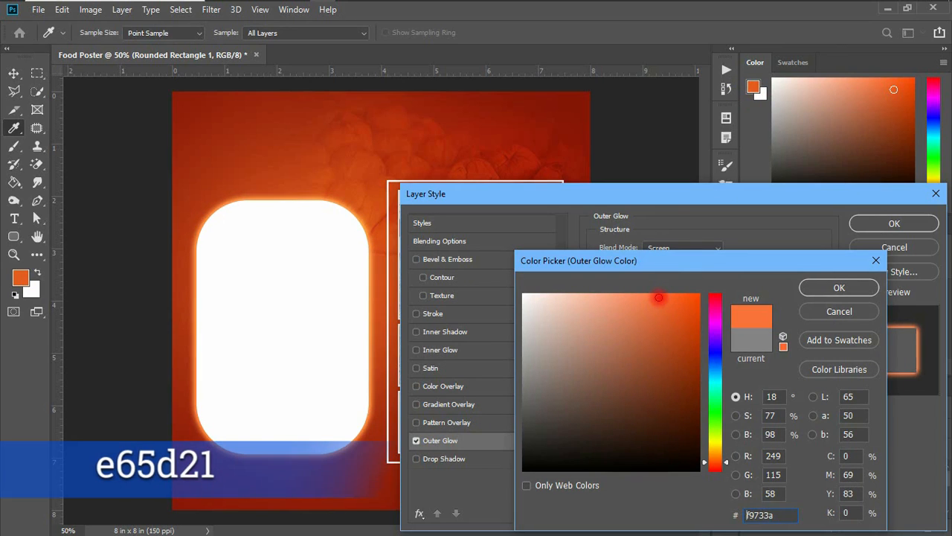
left_click(839, 287)
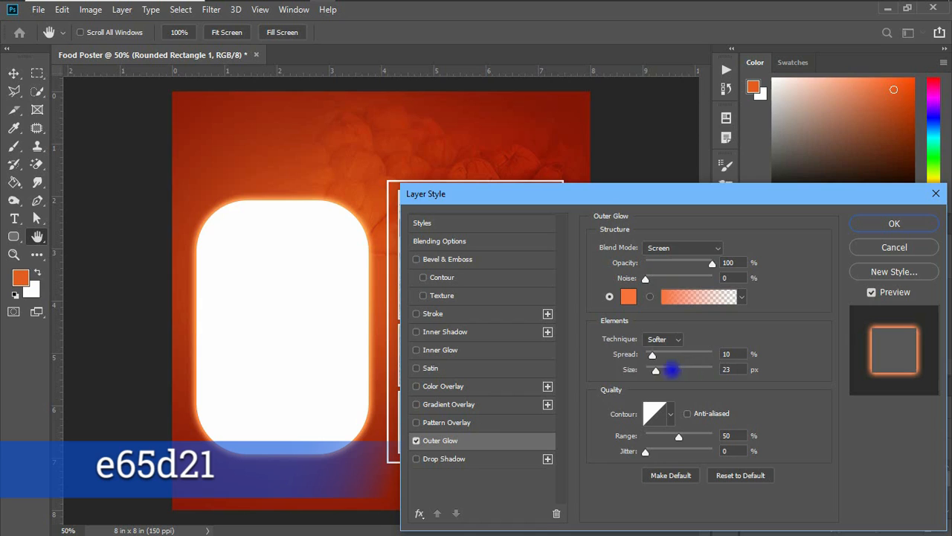
left_click_drag(656, 369, 667, 367)
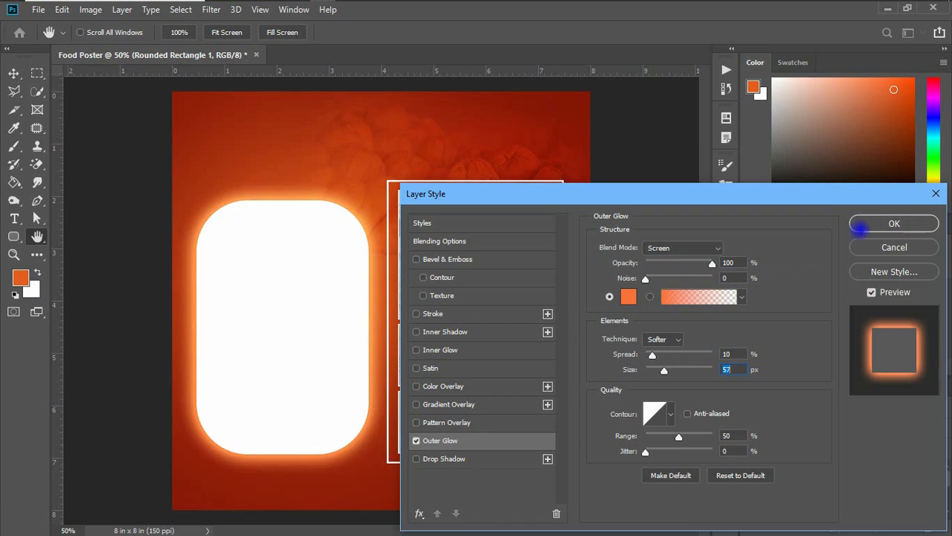
left_click(863, 224)
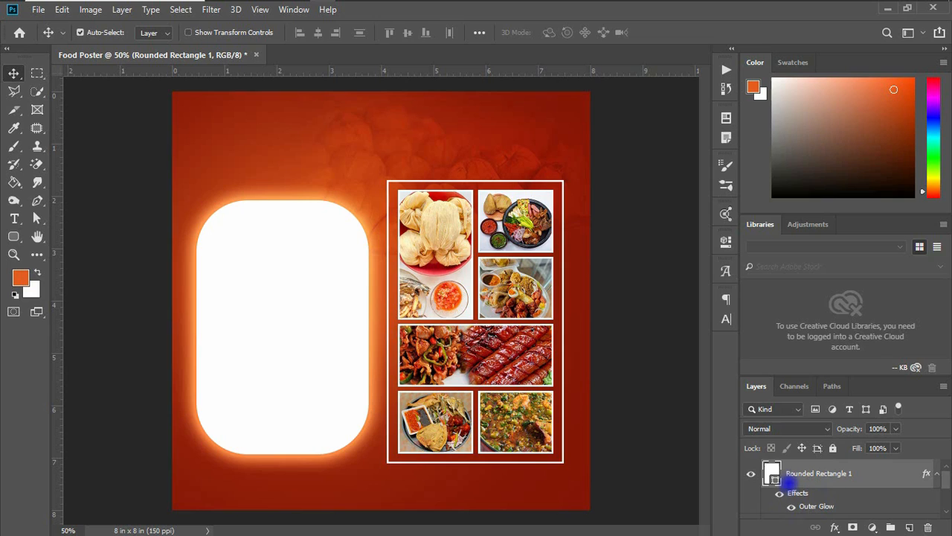
Nudge the rounded rectangle slightly up and set its fill colour to f4b09d
left_click_drag(302, 334, 305, 329)
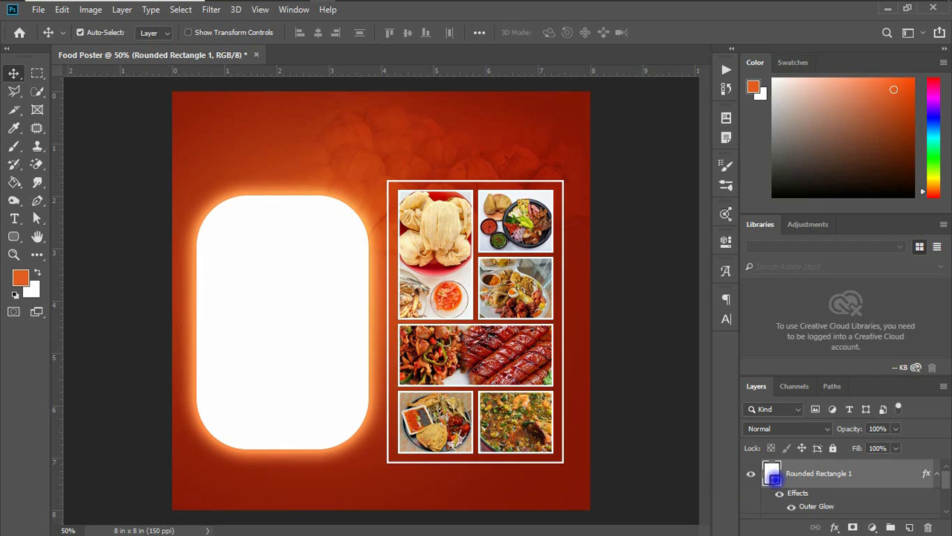
double_click(773, 479)
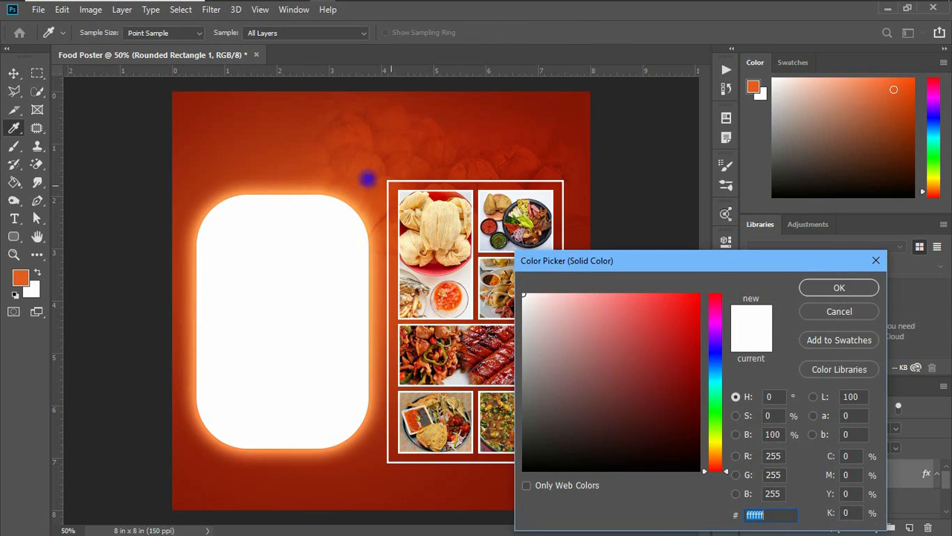
left_click(270, 154)
left_click_drag(563, 302, 582, 301)
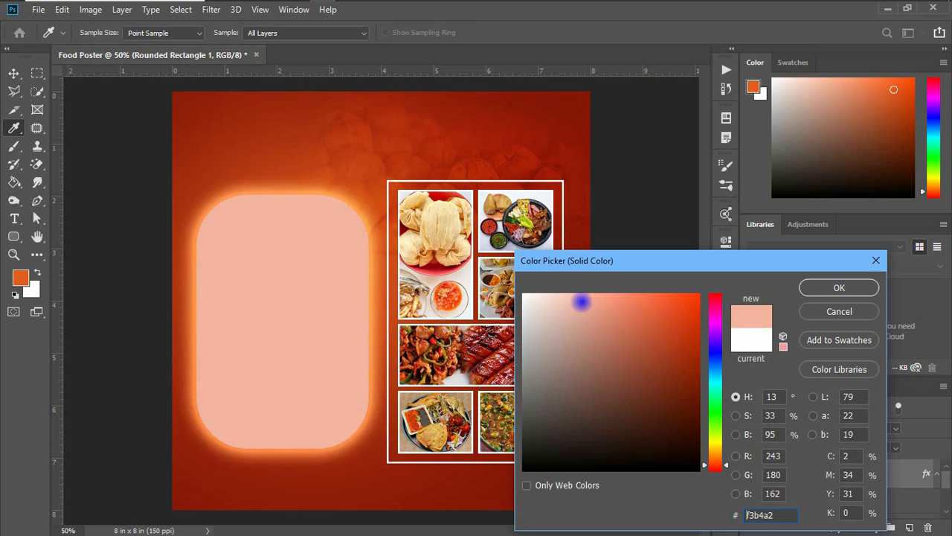
left_click_drag(582, 302, 586, 301)
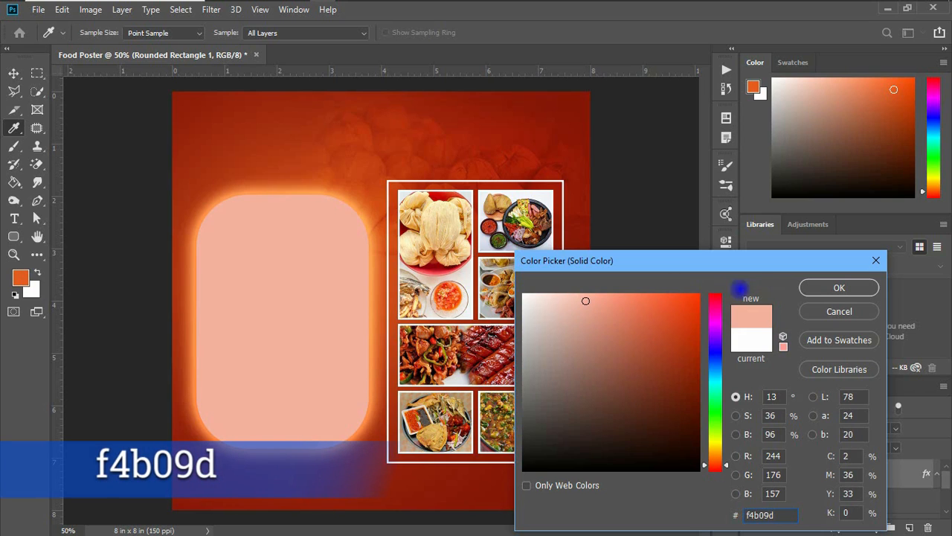
left_click(822, 288)
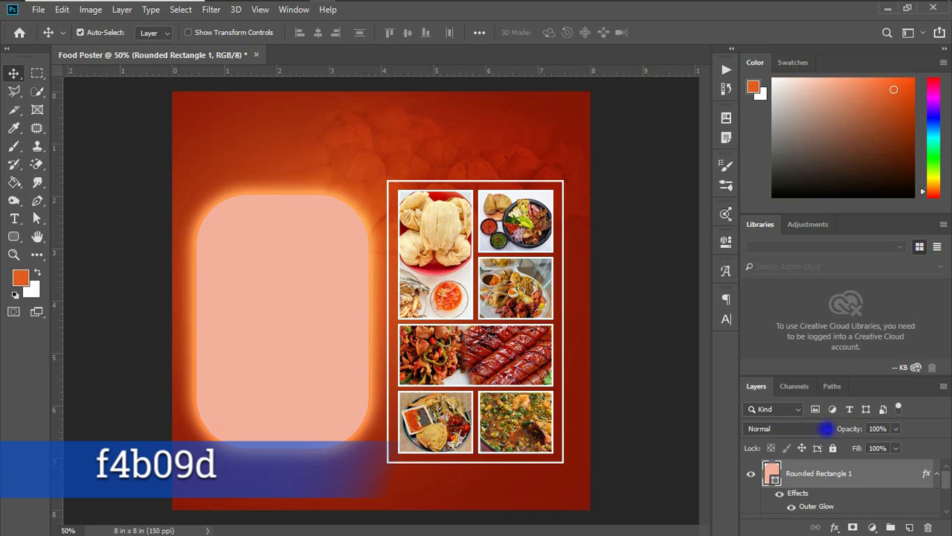
Change the rounded rectangle's outer glow colour to 861607
double_click(827, 503)
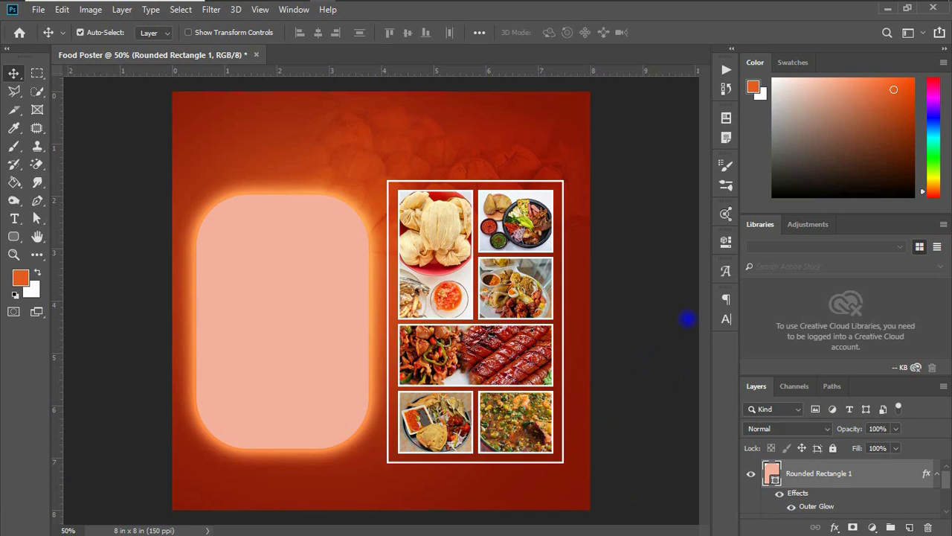
left_click(628, 296)
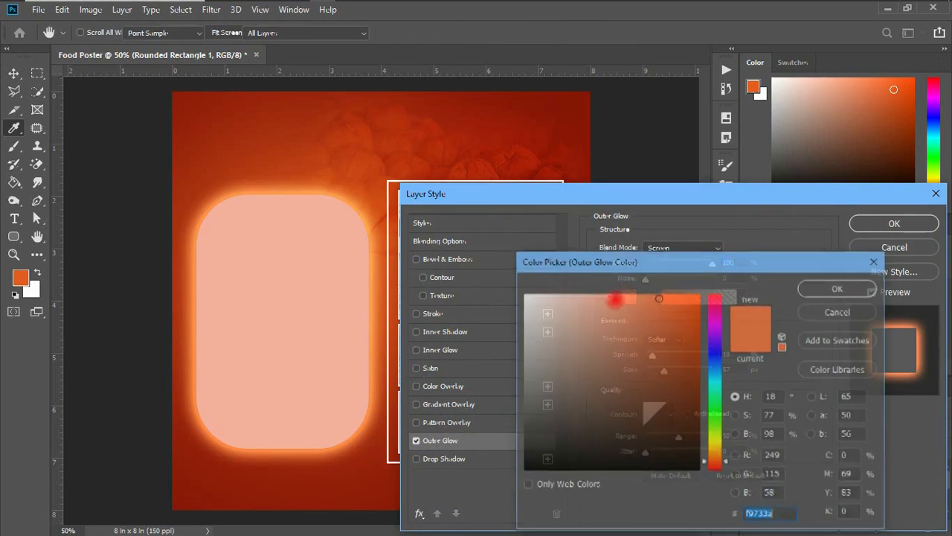
left_click(688, 341)
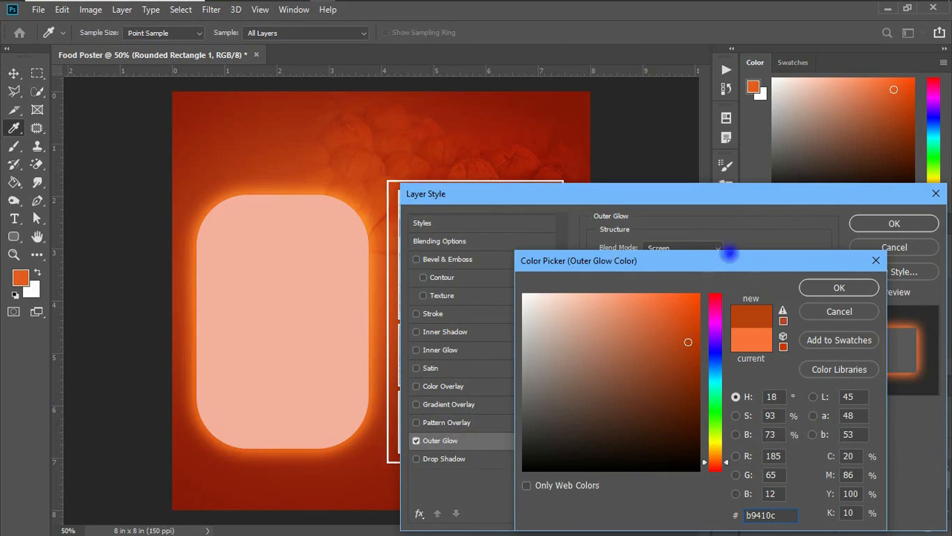
left_click(571, 106)
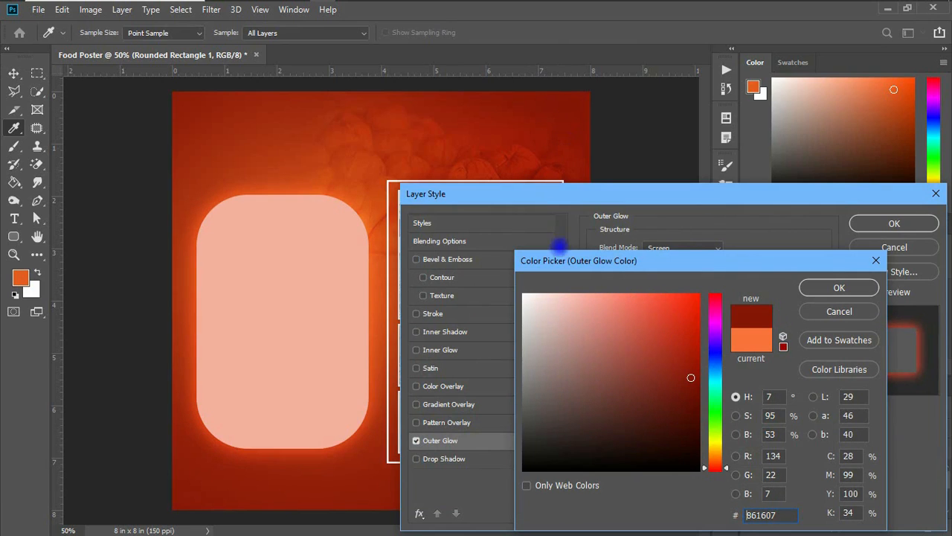
left_click(837, 286)
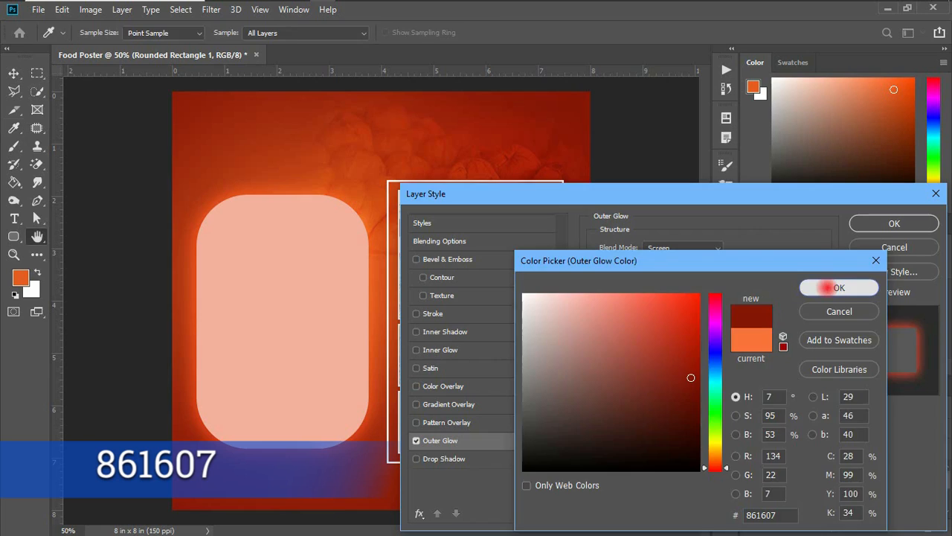
left_click(896, 221)
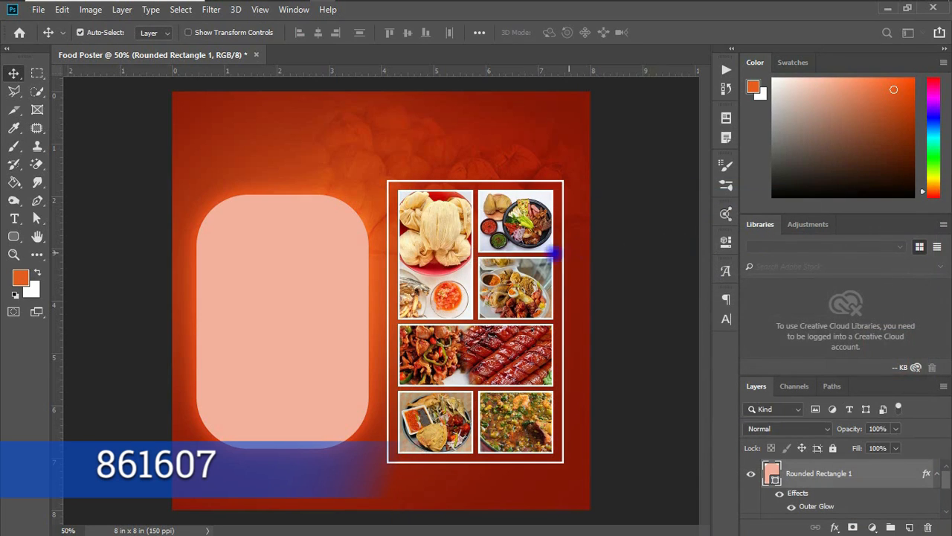
Scale the grid images group down to about 86% and move it up with Free Transform
left_click_drag(945, 477, 945, 490)
left_click(851, 479)
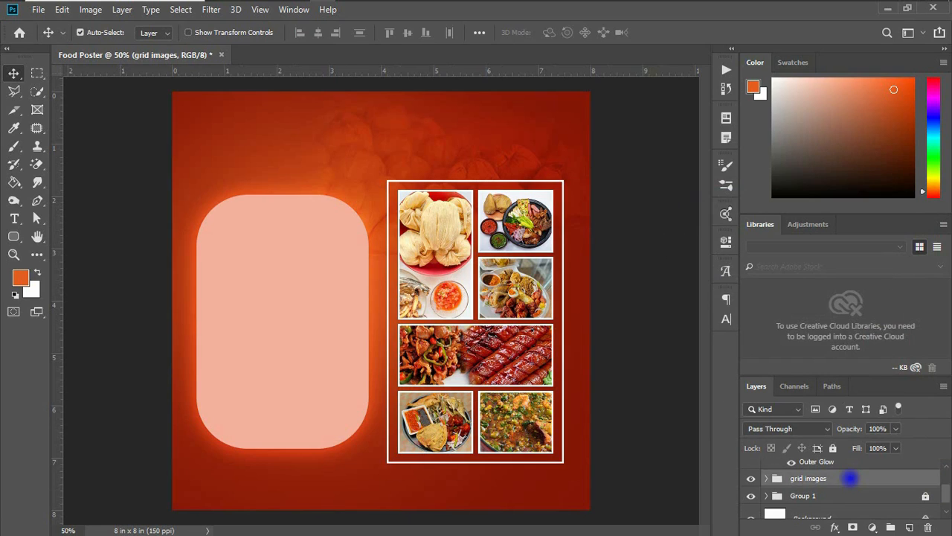
key("ctrl+t")
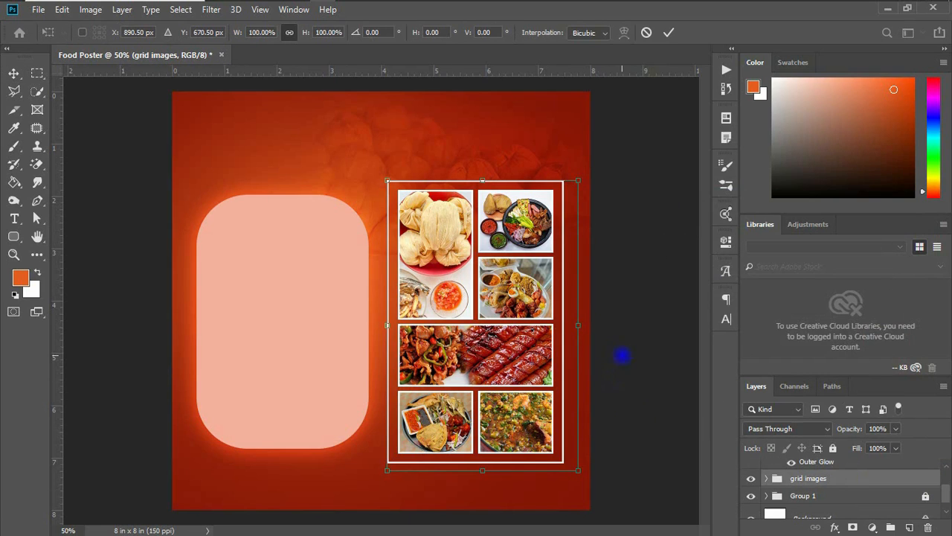
left_click_drag(579, 182, 557, 196)
left_click_drag(508, 276, 515, 241)
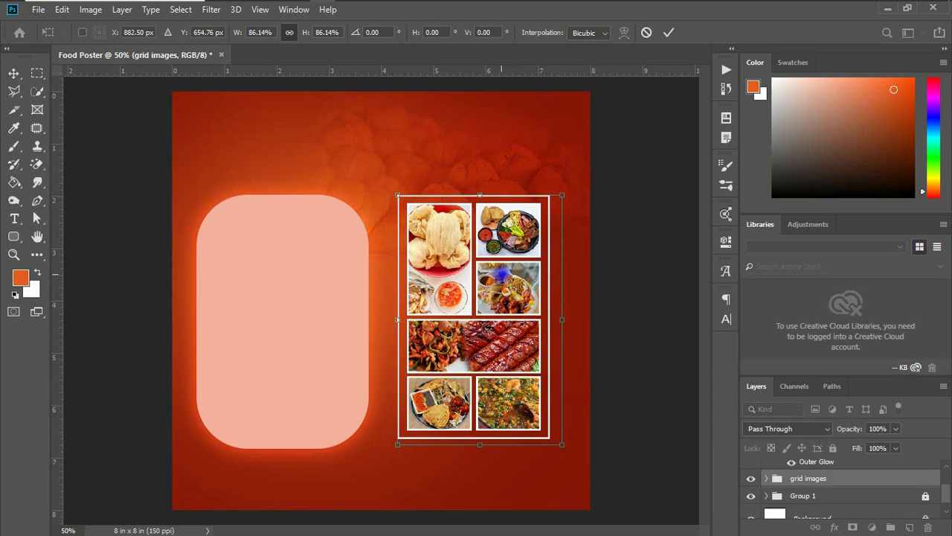
key("Return")
Shift the rounded rectangle slightly right and place Kenkey Boss Logo.png from the Kenkey Boss folder onto the poster
left_click_drag(308, 325, 315, 323)
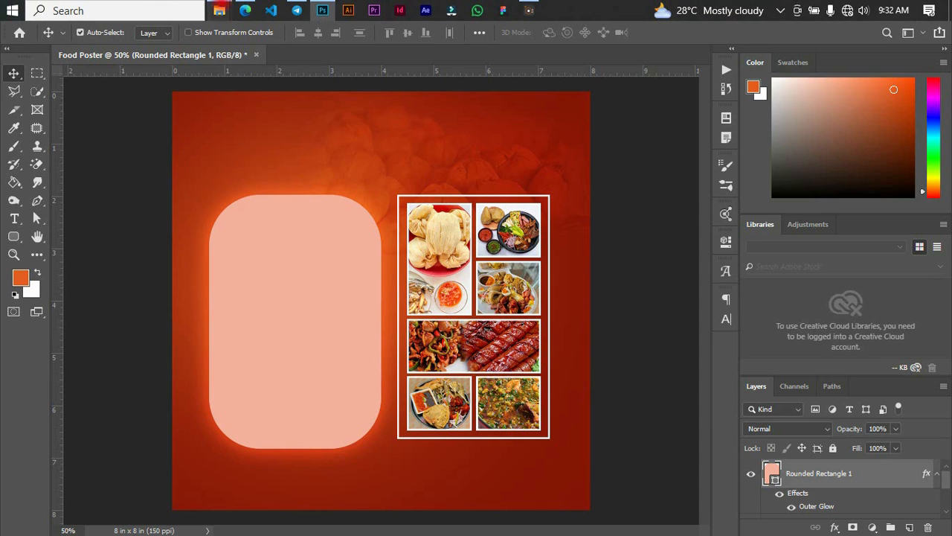
mouse_move(220, 14)
left_click(320, 53)
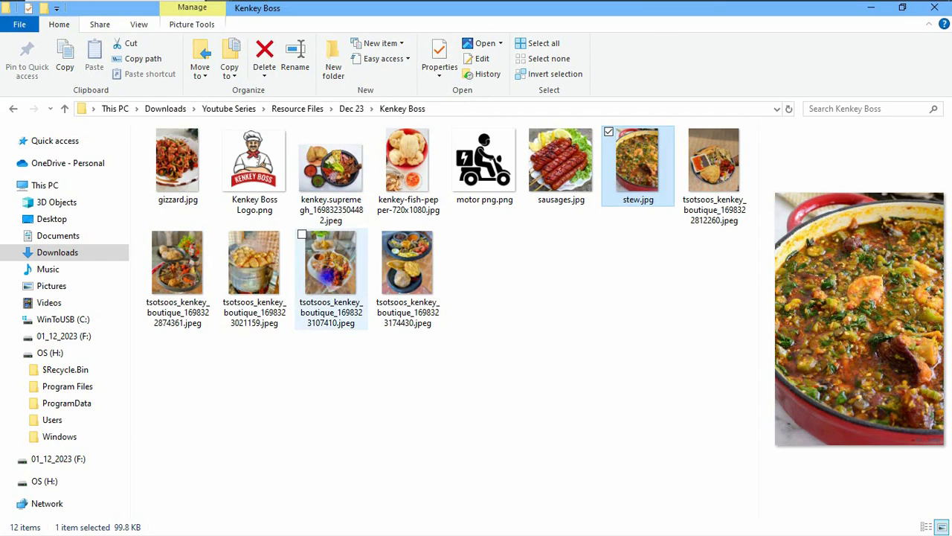
left_click_drag(244, 174, 305, 195)
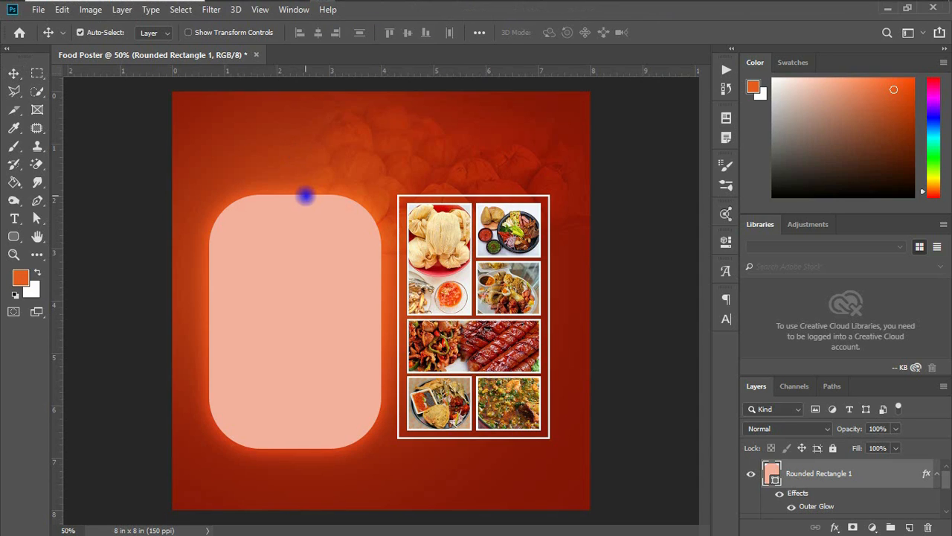
key("Return")
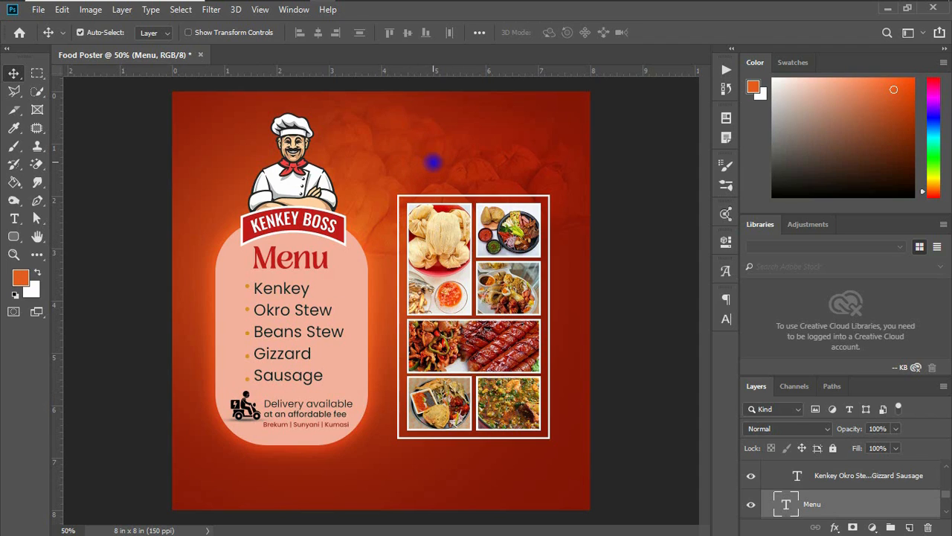
Browse fonts for the Menu heading in the Character panel
left_click(16, 218)
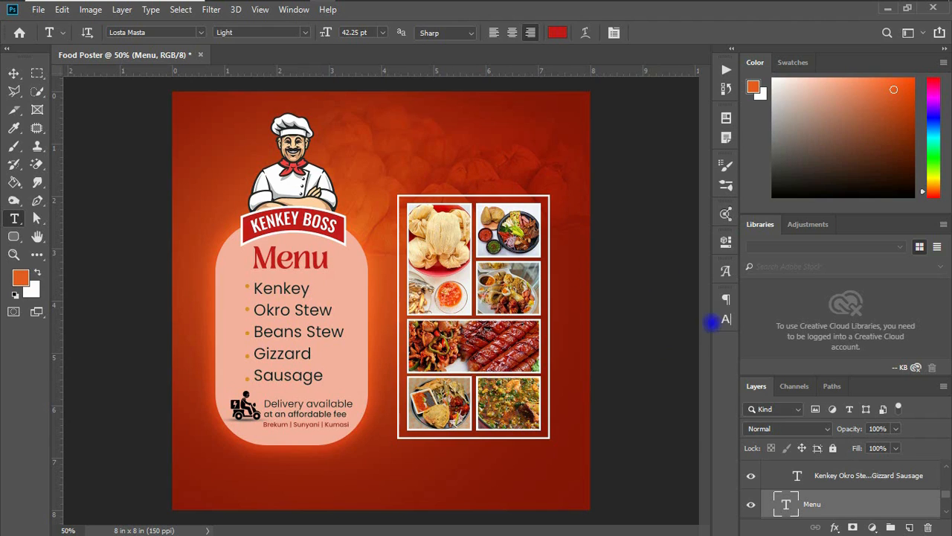
left_click(726, 318)
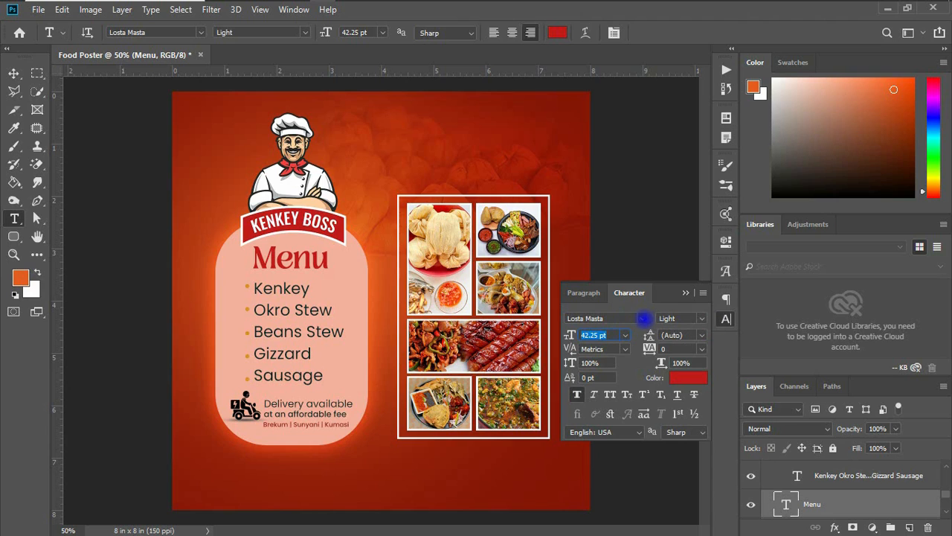
left_click(641, 317)
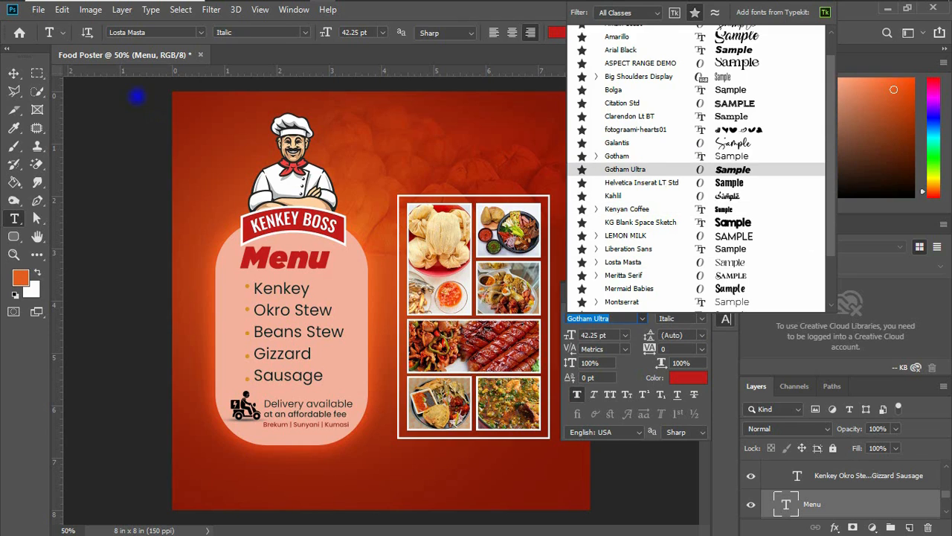
left_click(13, 73)
left_click(13, 73)
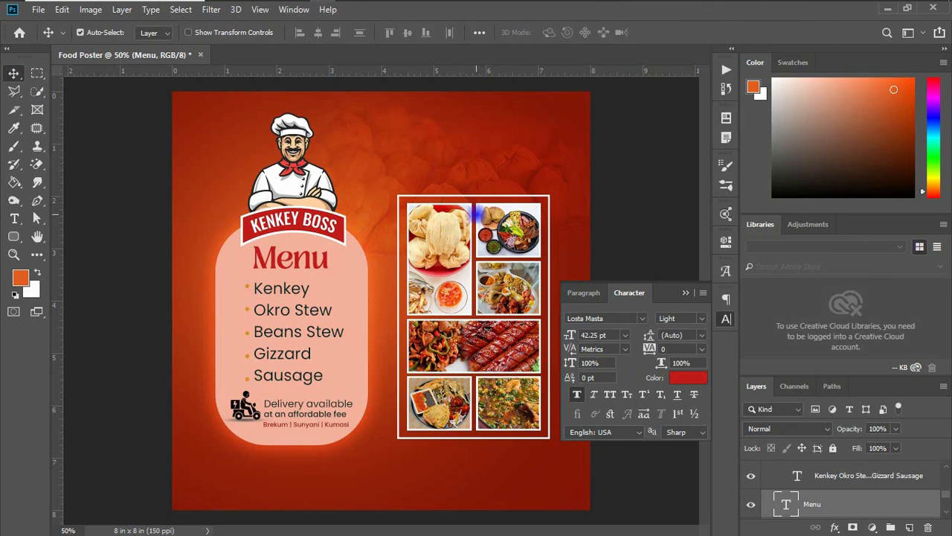
Add a text layer with the contact phone numbers near the poster's top right, sized 53.37 pt
left_click(15, 219)
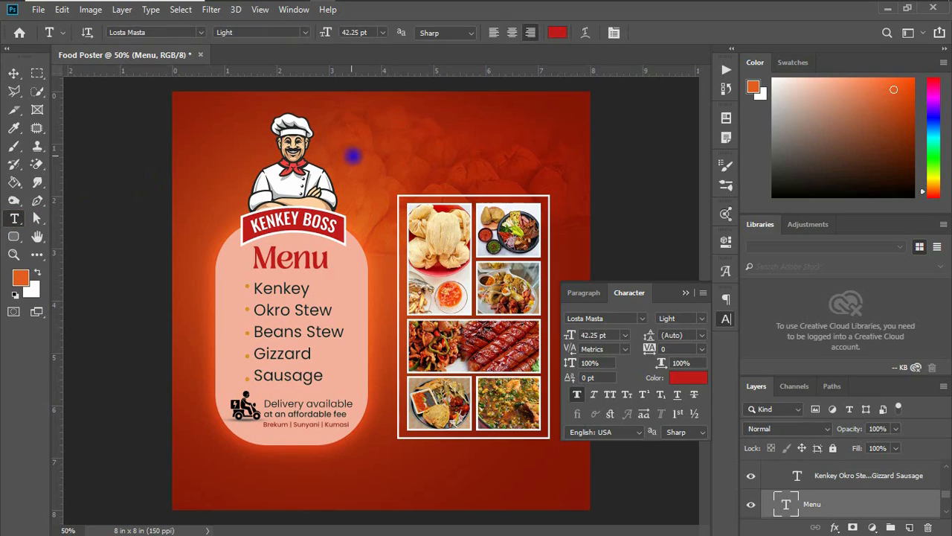
left_click(428, 141)
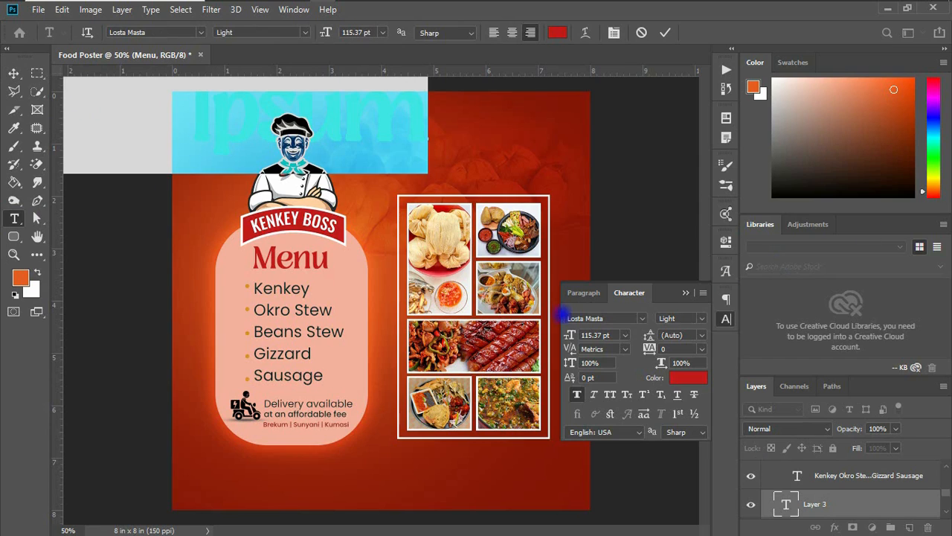
left_click(570, 334)
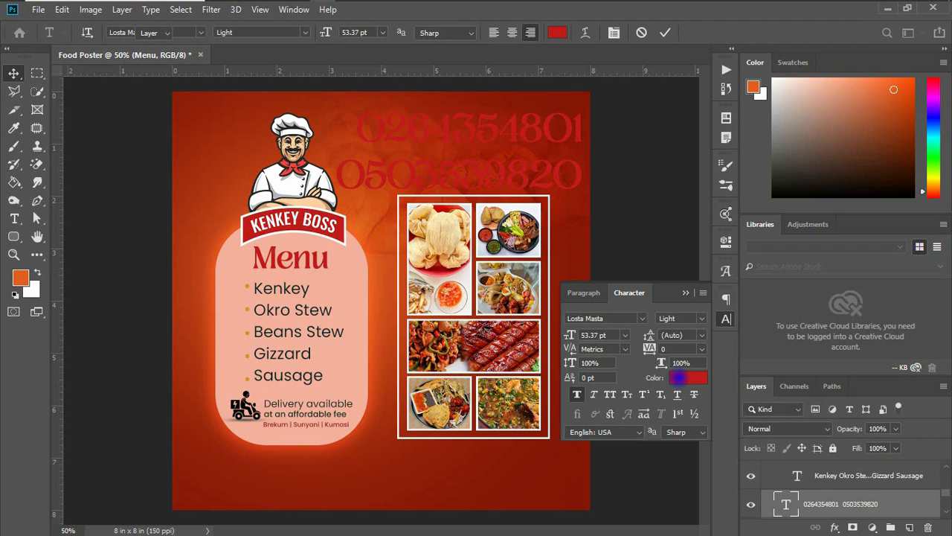
Set the phone number text colour to white (ffffff)
left_click(678, 377)
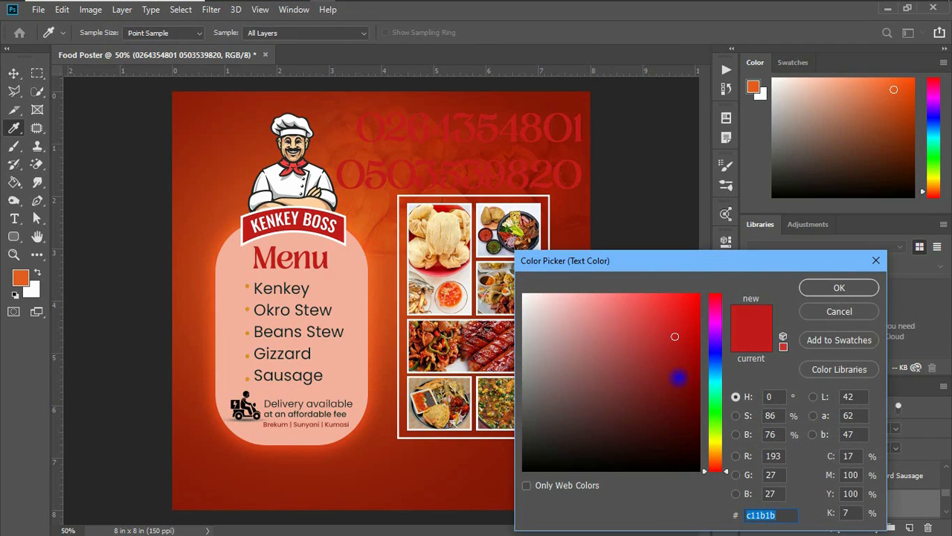
left_click_drag(599, 332, 385, 265)
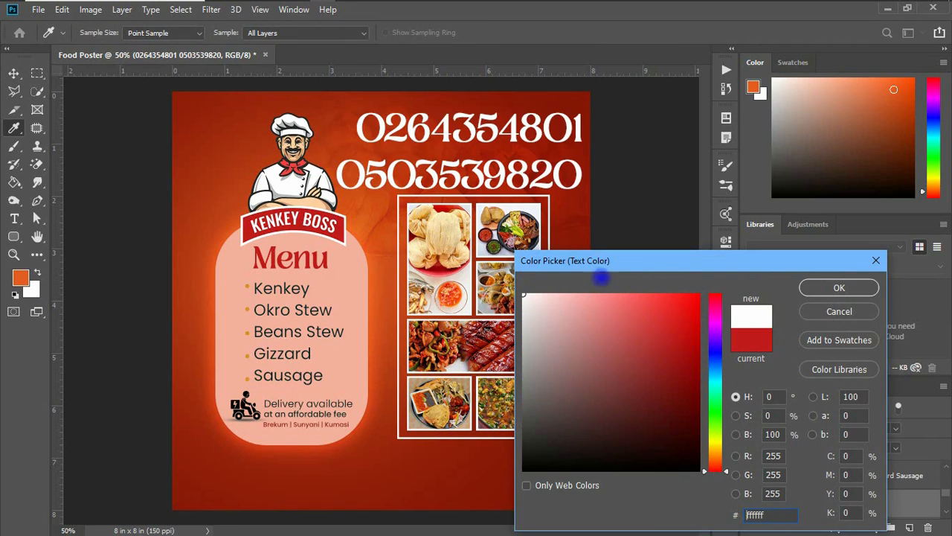
left_click(835, 286)
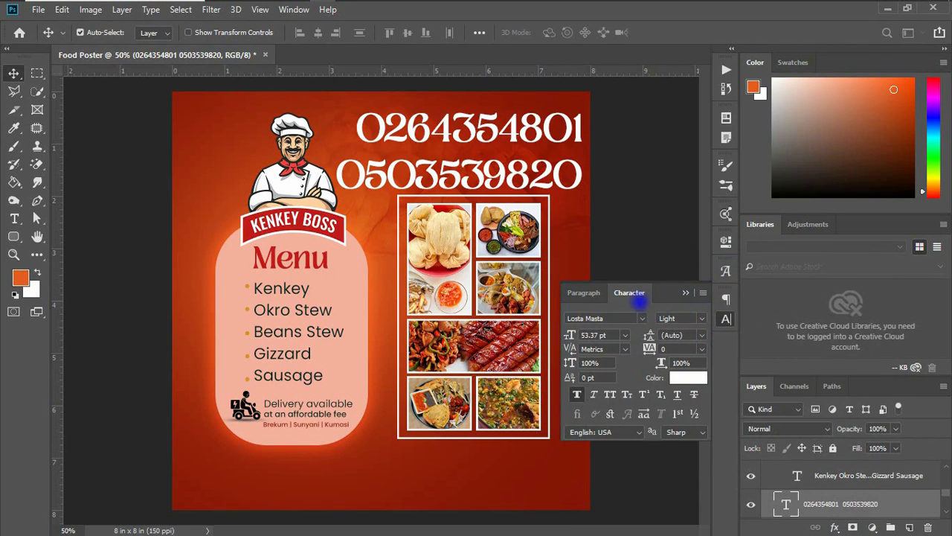
Change the phone numbers' font to Gotham Ultra Italic and toggle off faux bold
left_click(643, 318)
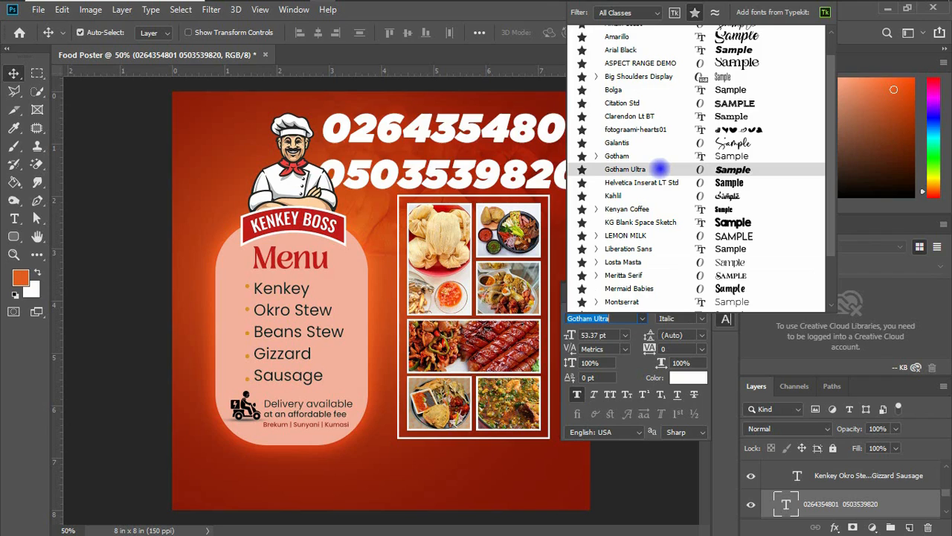
left_click(660, 169)
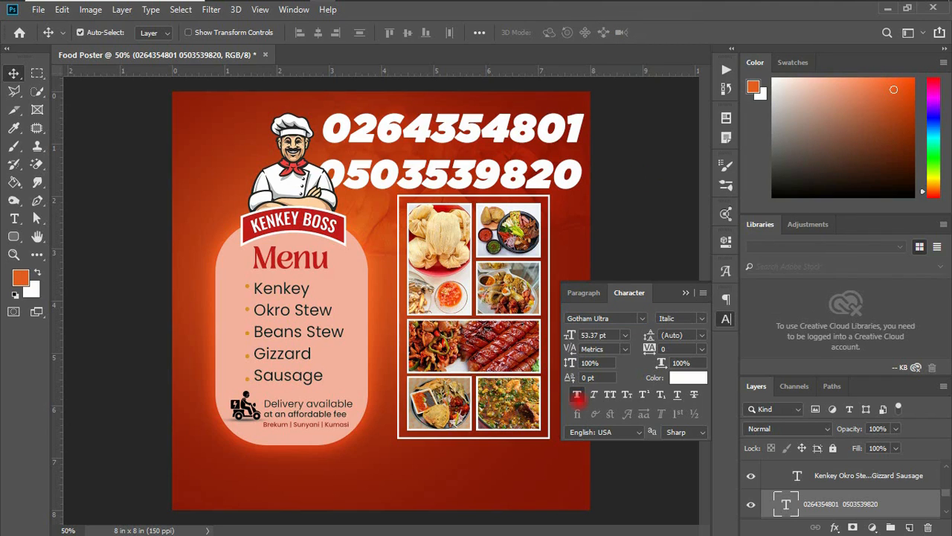
left_click(577, 397)
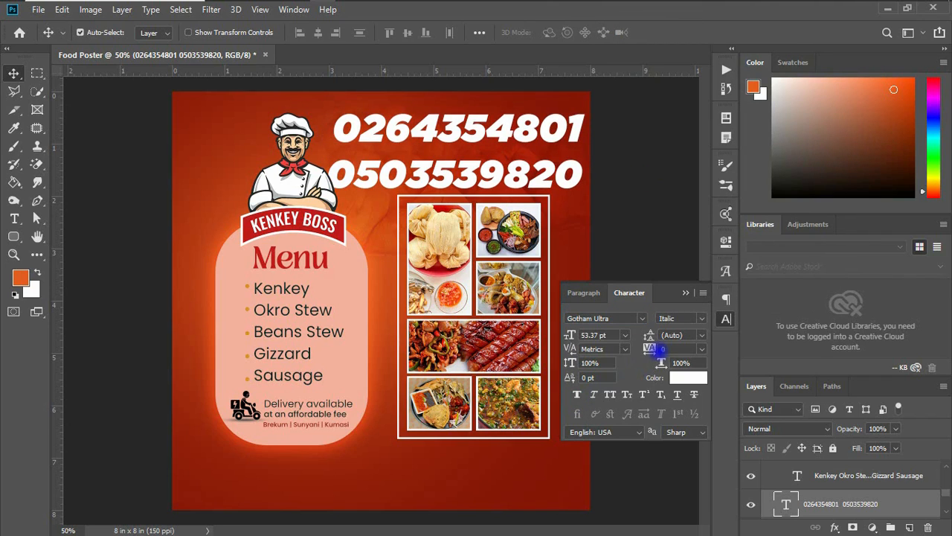
Set the leading of the phone numbers to 46 pt
left_click(672, 334)
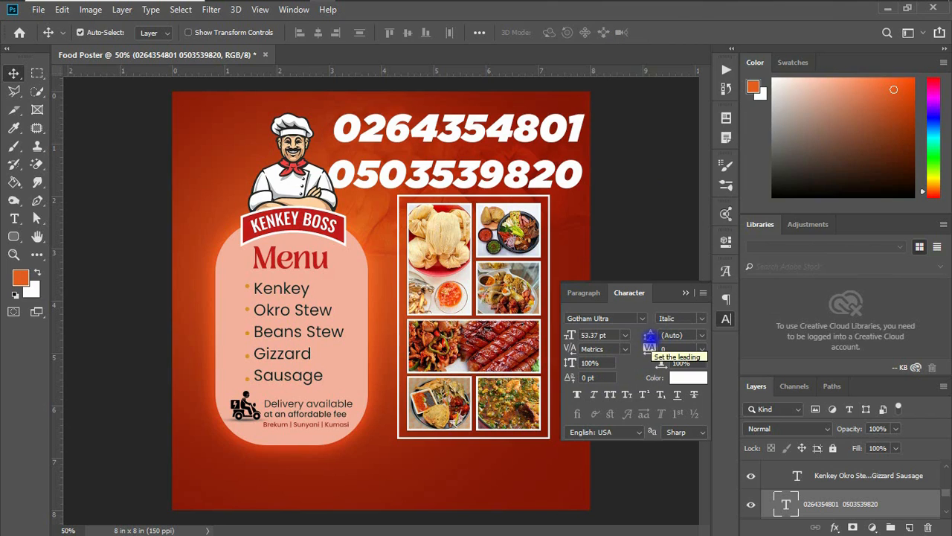
left_click(699, 336)
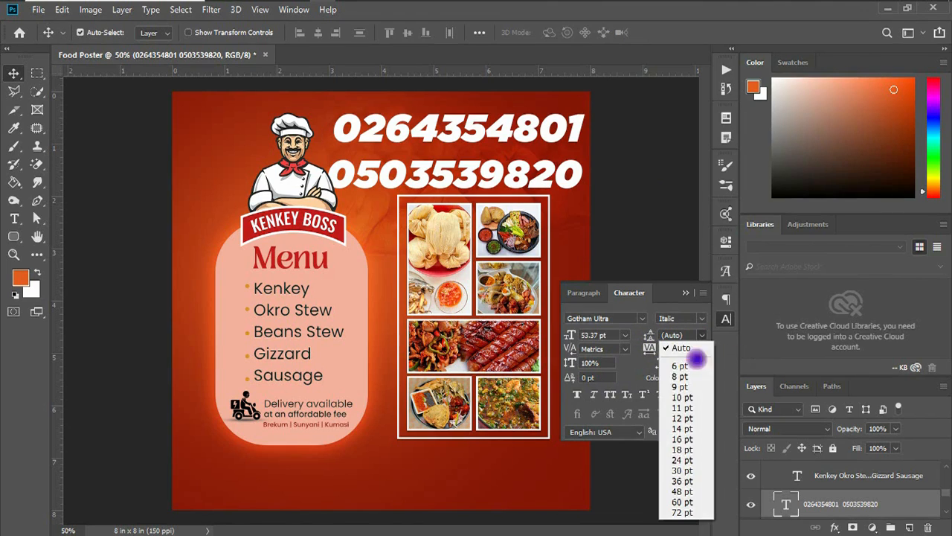
left_click(681, 408)
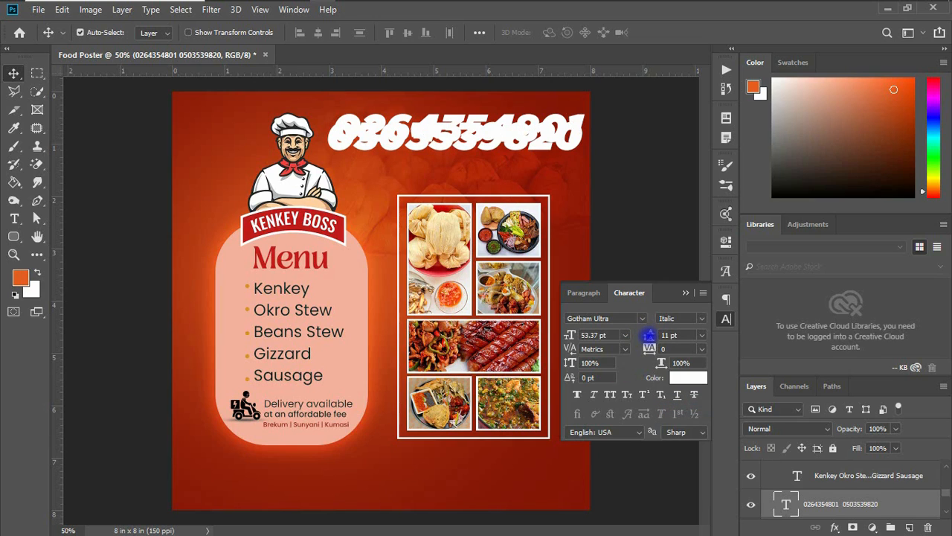
left_click_drag(649, 336, 665, 335)
key("Up")
key("Up")
key("Up")
key("Up")
key("Up")
key("Up")
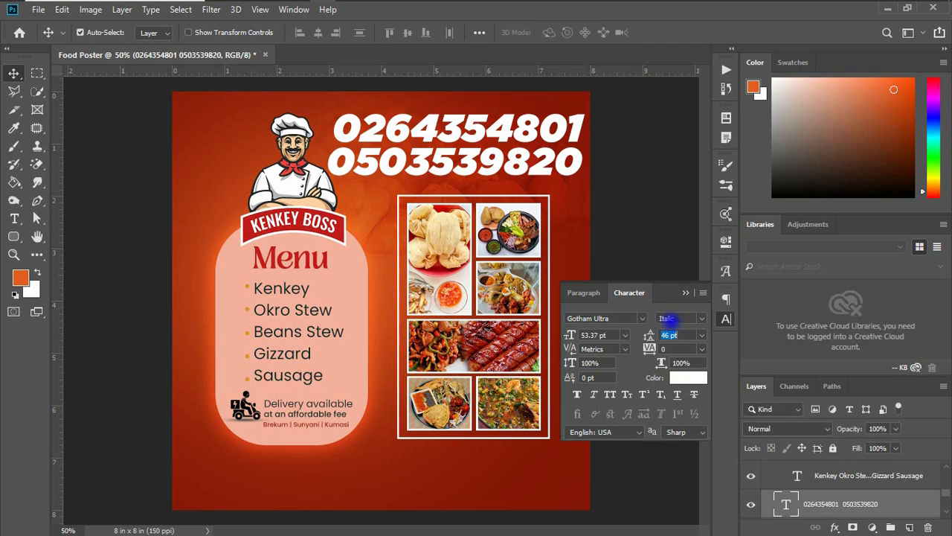
key("Return")
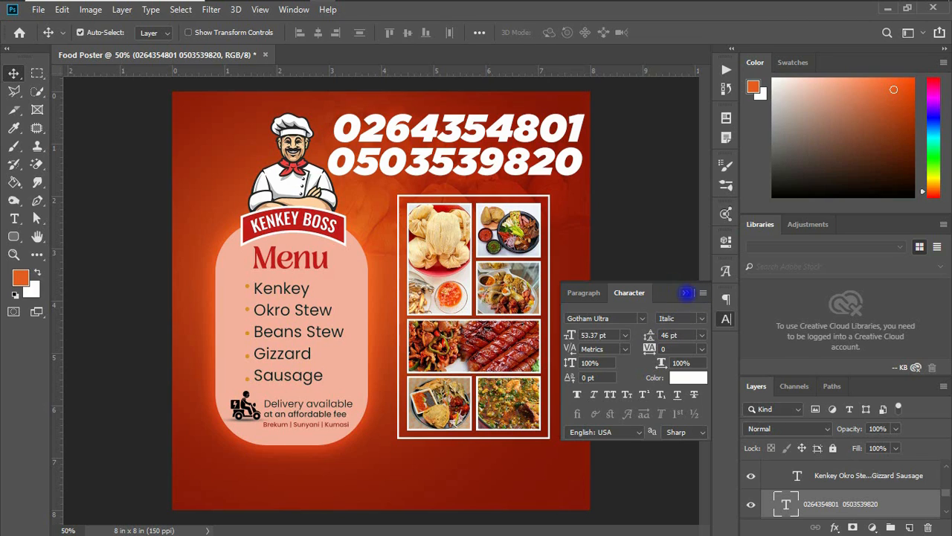
Scale the phone numbers down with Free Transform and move them just above the food grid
left_click(685, 293)
key("ctrl+t")
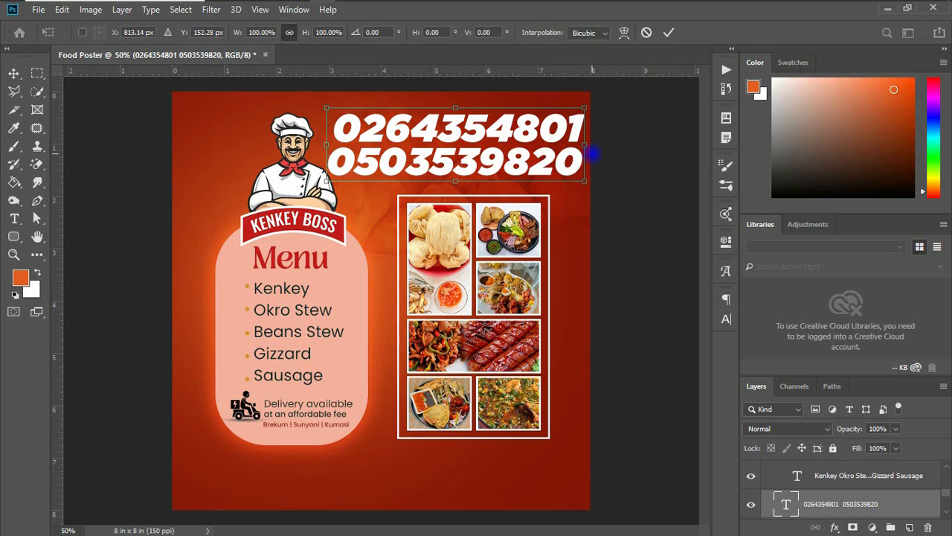
left_click_drag(586, 111, 541, 120)
left_click_drag(500, 145, 515, 165)
key("Return")
left_click_drag(516, 175, 512, 176)
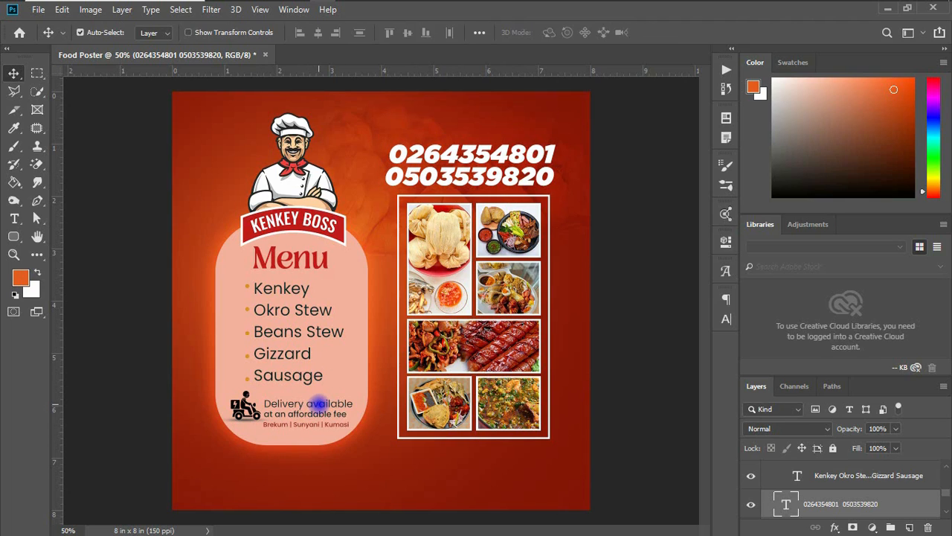
Duplicate the delivery text above the phone numbers and retype it as "Call or Chat us to place your order"
left_click_drag(319, 404, 461, 132)
key("t")
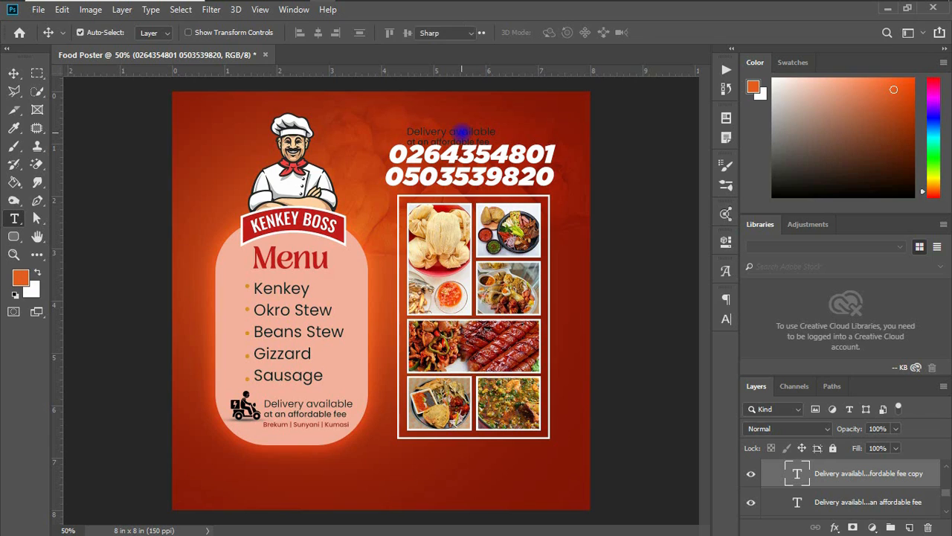
left_click(461, 133)
key("ctrl+a")
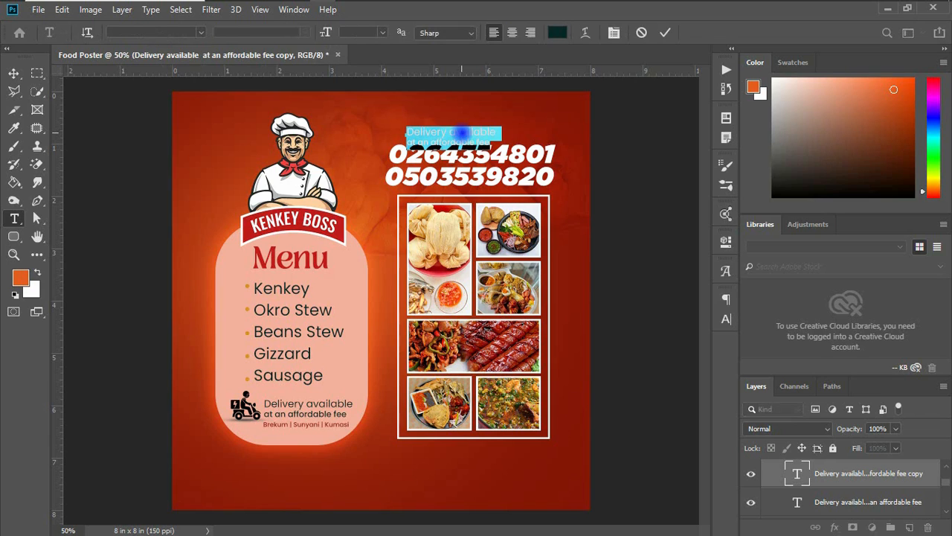
type("Cal")
type("l")
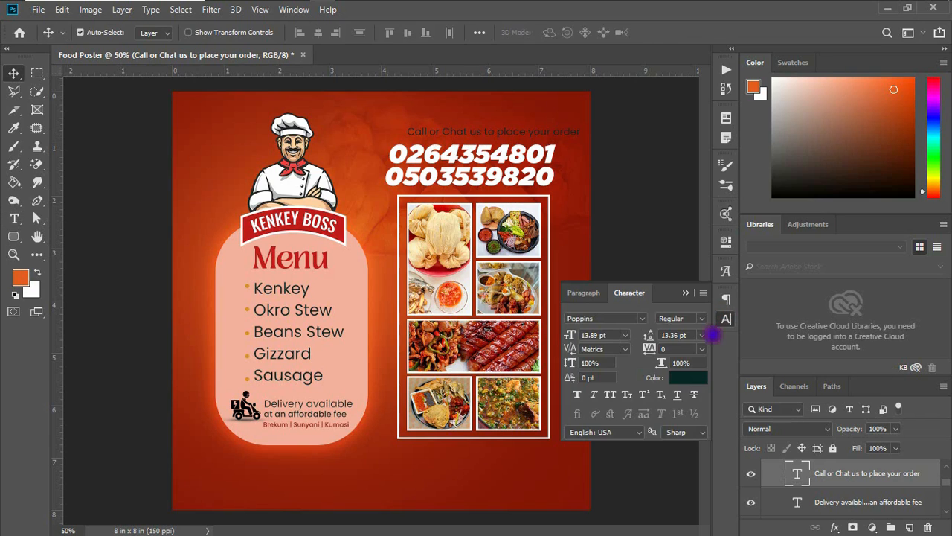
Format the call text in all caps, an orange sampled from the poster, 9.89 pt, positioned above the numbers
left_click(610, 395)
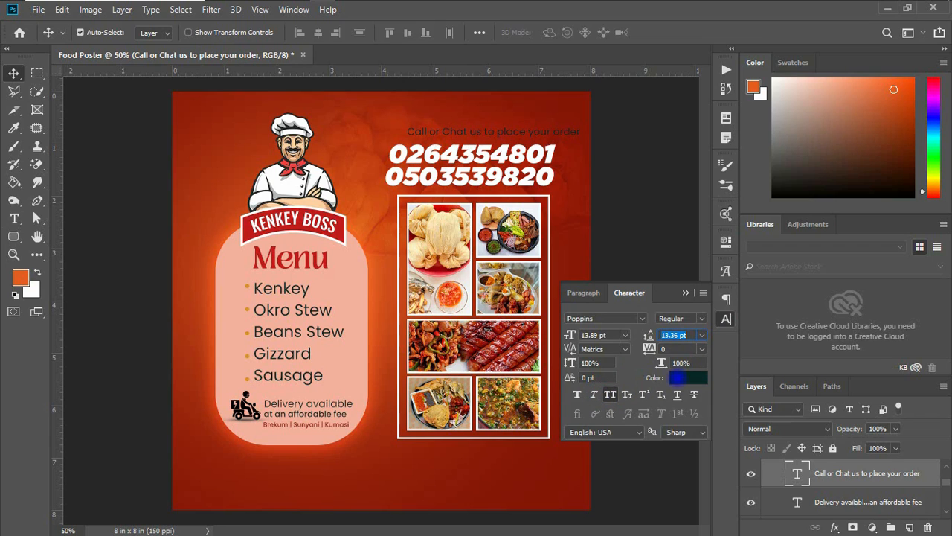
left_click(677, 377)
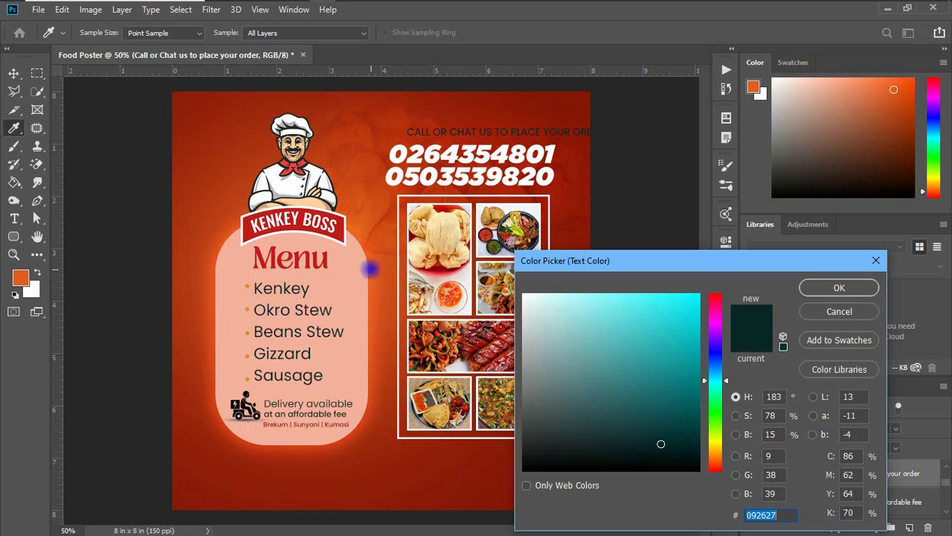
left_click(372, 272)
key("Return")
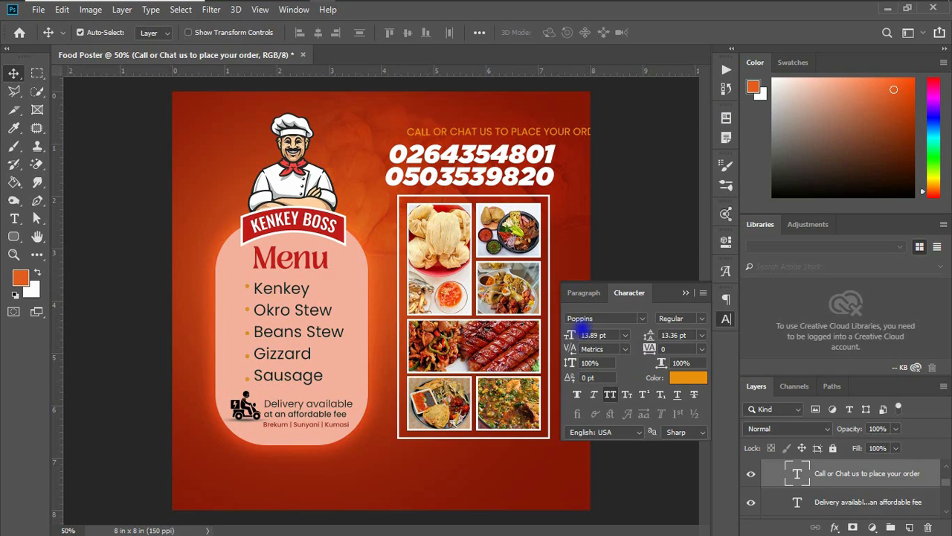
left_click_drag(570, 335, 571, 335)
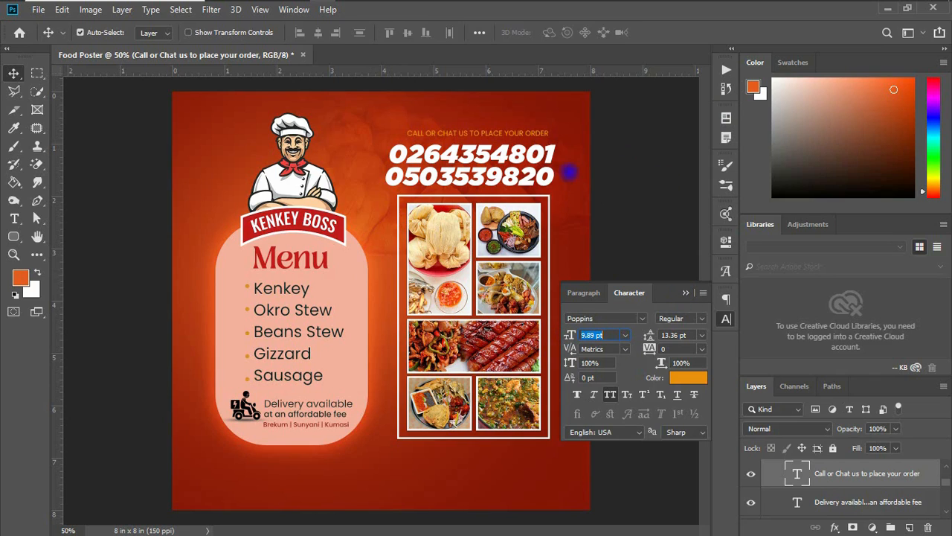
mouse_move(508, 133)
left_mouse_down()
mouse_move(498, 134)
mouse_move(513, 135)
left_mouse_up()
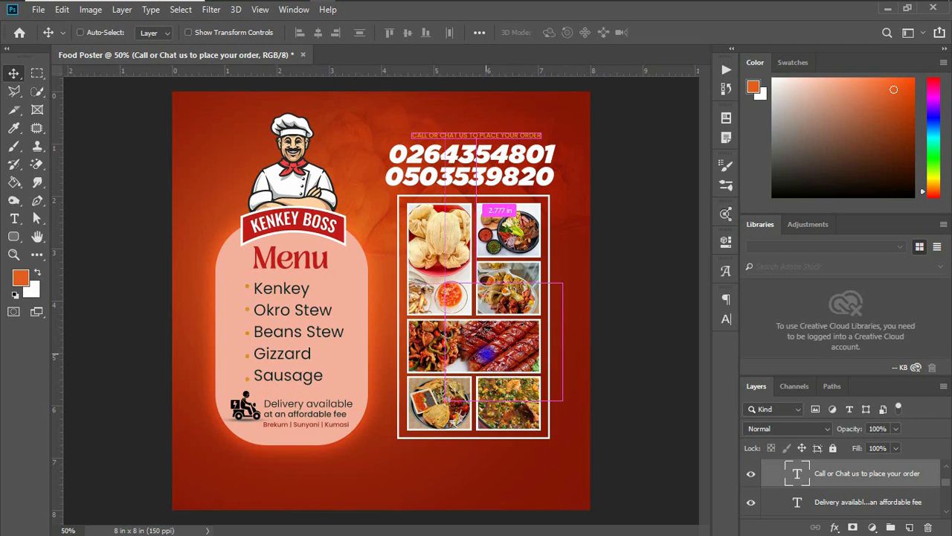
Paste a chili pepper image, then rotate, scale and place it at the poster's left edge beside the menu panel
key("ctrl+v")
left_click_drag(333, 337, 294, 380)
key("ctrl+t")
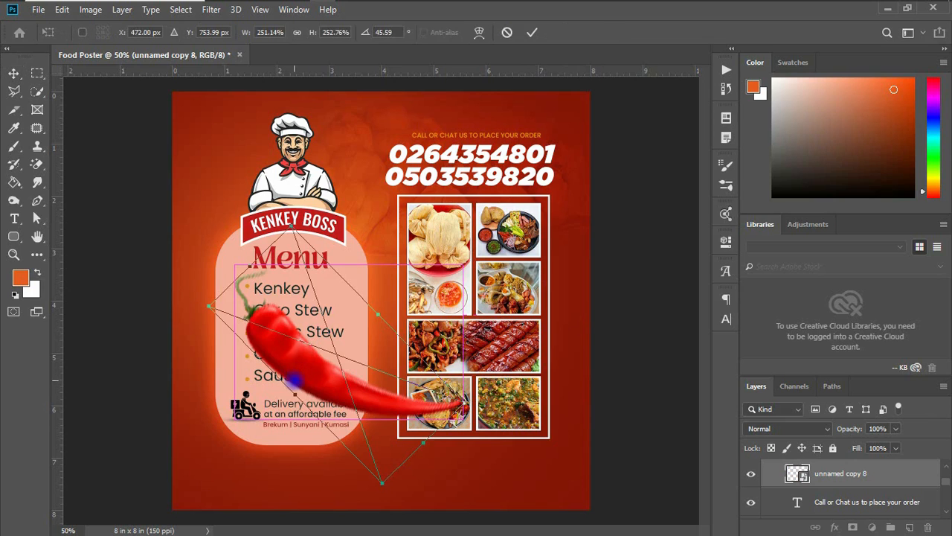
left_click_drag(286, 225, 335, 294)
left_click_drag(327, 364, 170, 346)
key("Return")
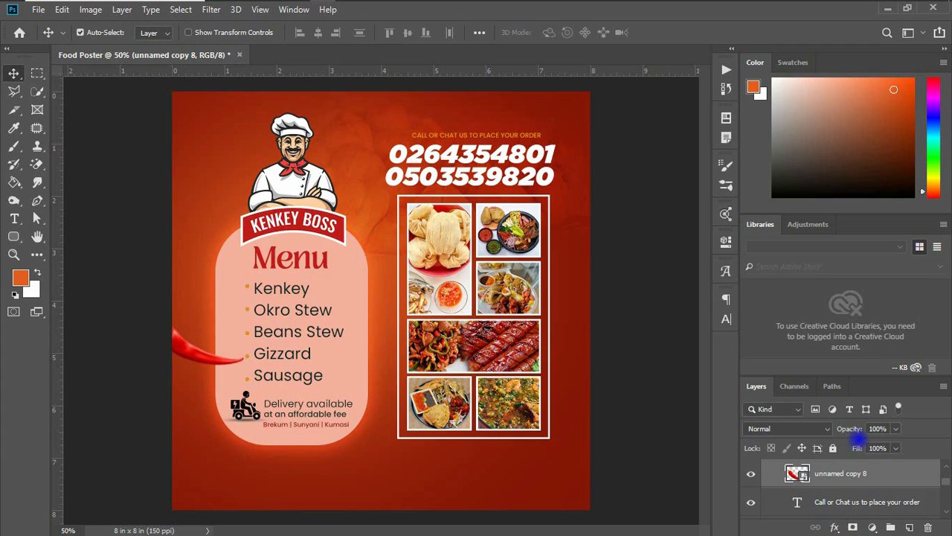
Add a Drop Shadow effect to the chili pepper with size 55 px
left_click(835, 527)
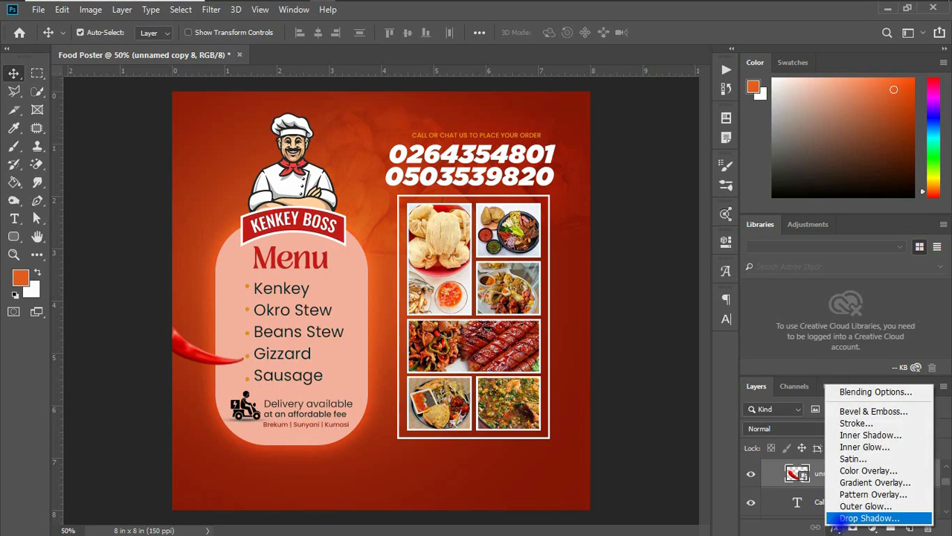
left_click(844, 519)
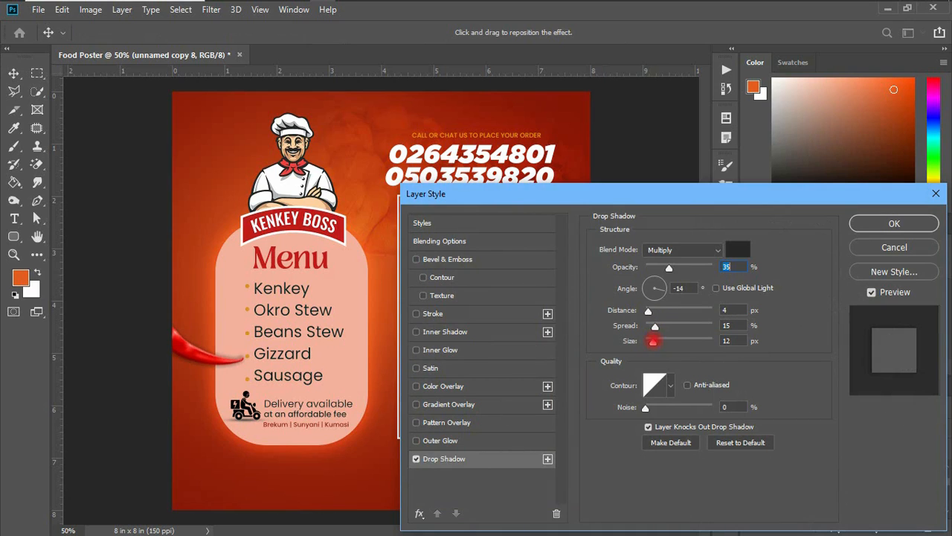
left_click_drag(653, 341, 664, 340)
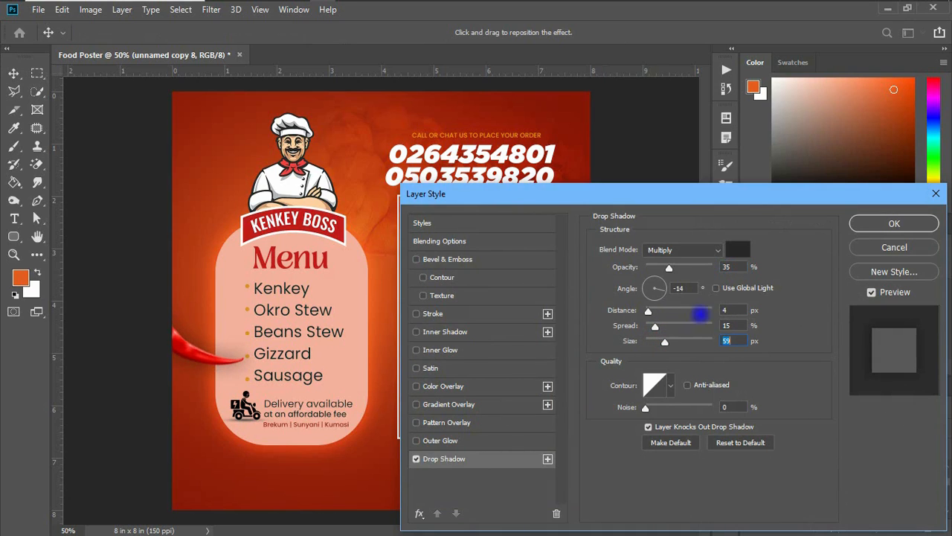
left_click(872, 223)
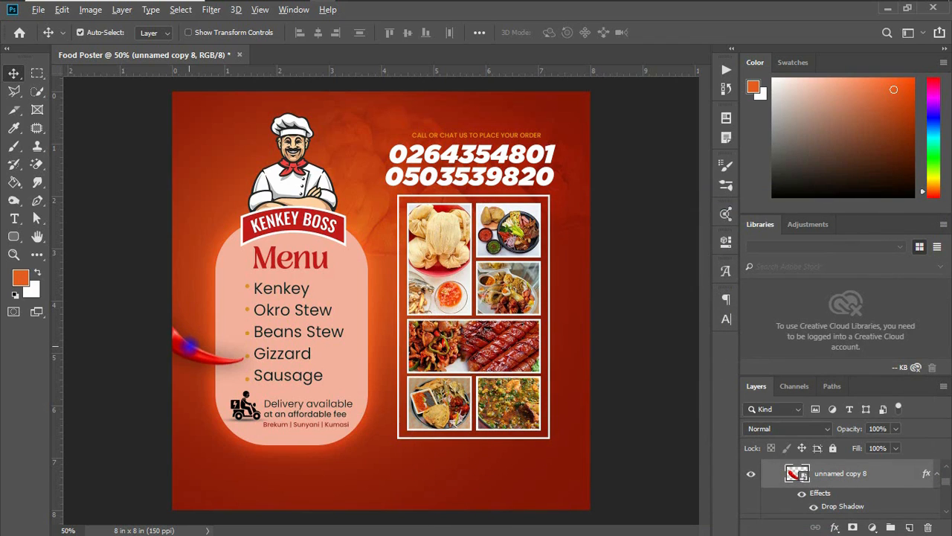
Duplicate the chili pepper, placing copies beside the phone numbers and below the food grid
left_click_drag(194, 340, 471, 449)
key("ctrl+t")
key("Return")
key("ctrl")
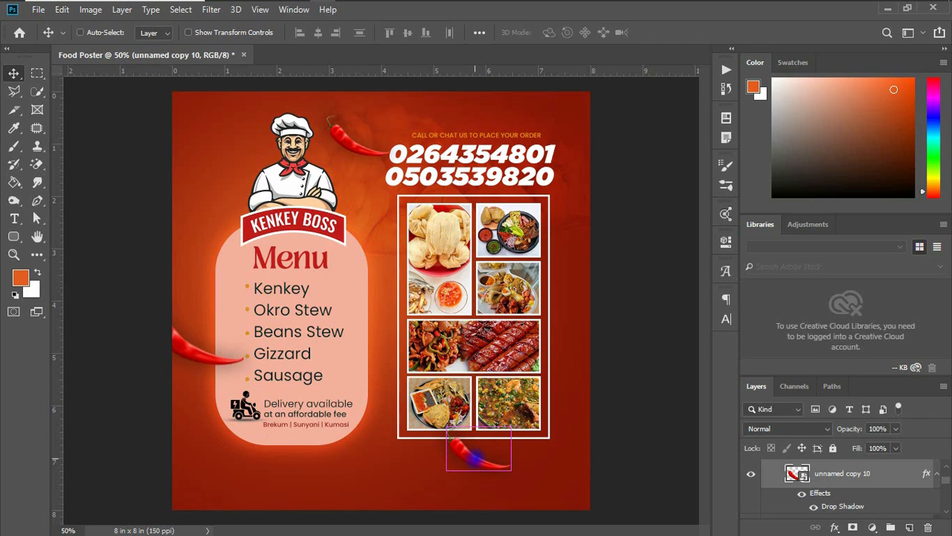
left_click_drag(474, 454, 400, 480)
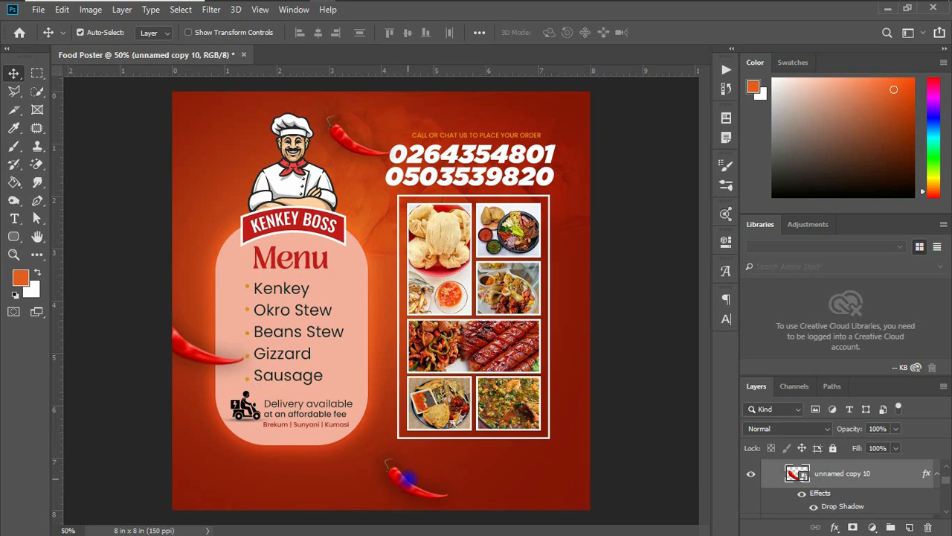
scroll(765, 490, "up", 4)
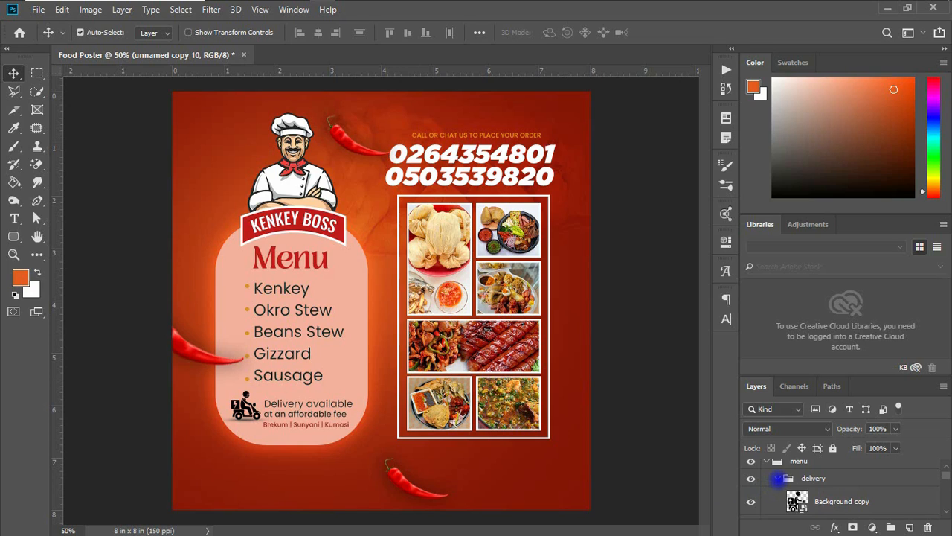
scroll(833, 478, "down", 3)
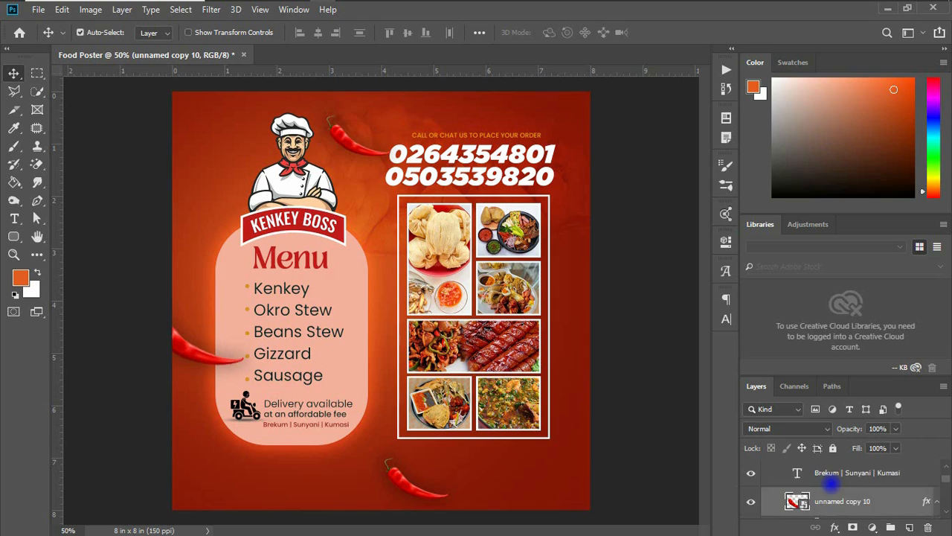
scroll(831, 483, "down", 3)
scroll(835, 477, "down", 1)
scroll(833, 482, "up", 1)
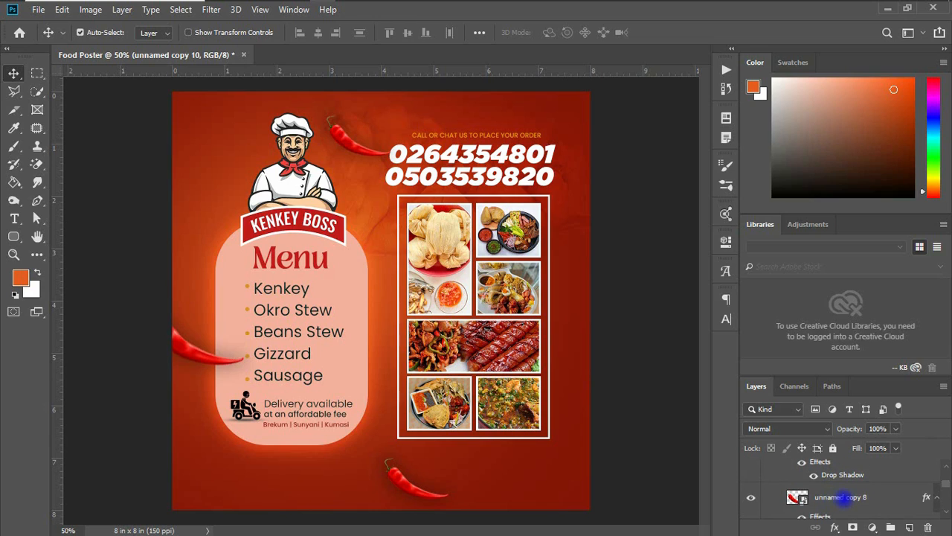
Rearrange the chili pepper copy layers in the layer stack so all chilies show above the background
left_click(845, 497)
left_click_drag(845, 496, 809, 491)
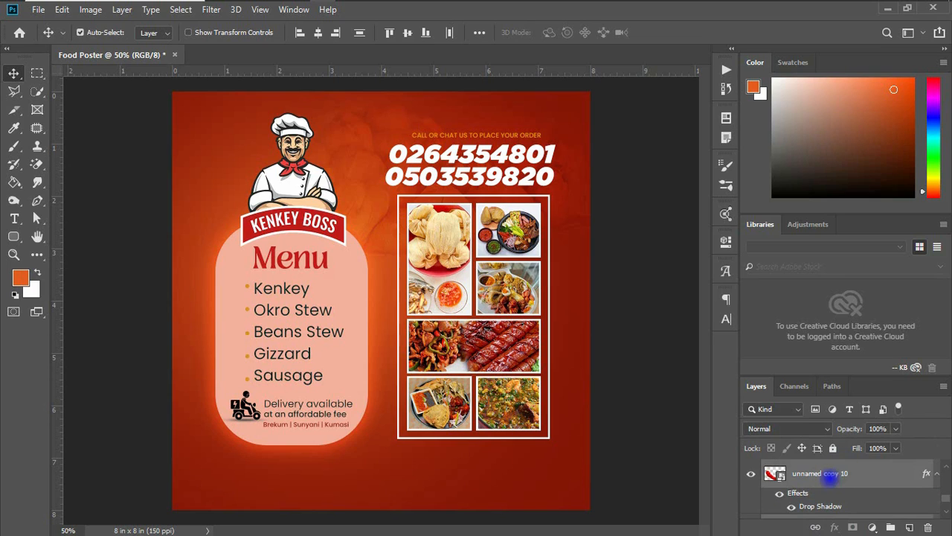
left_click_drag(833, 465, 816, 501)
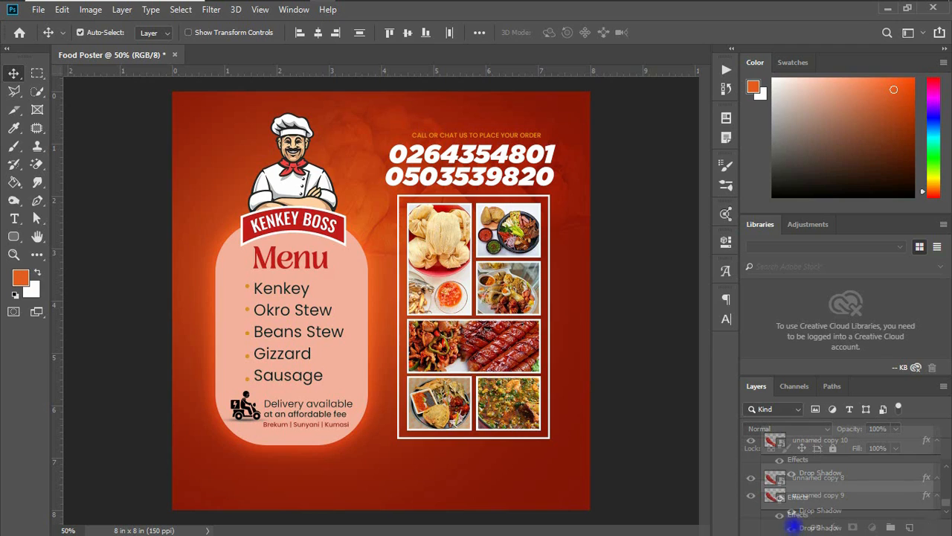
left_click_drag(835, 469, 828, 506)
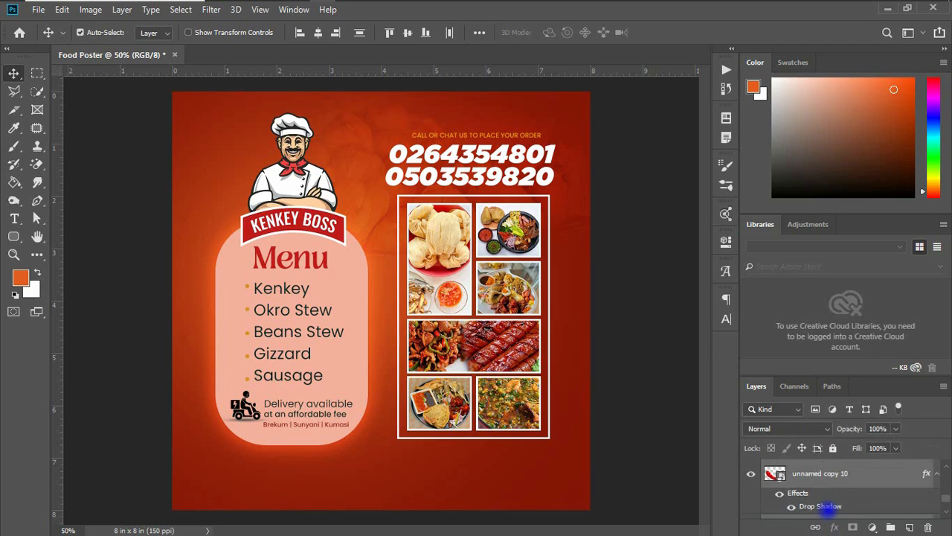
scroll(822, 484, "down", 2)
scroll(815, 506, "down", 2)
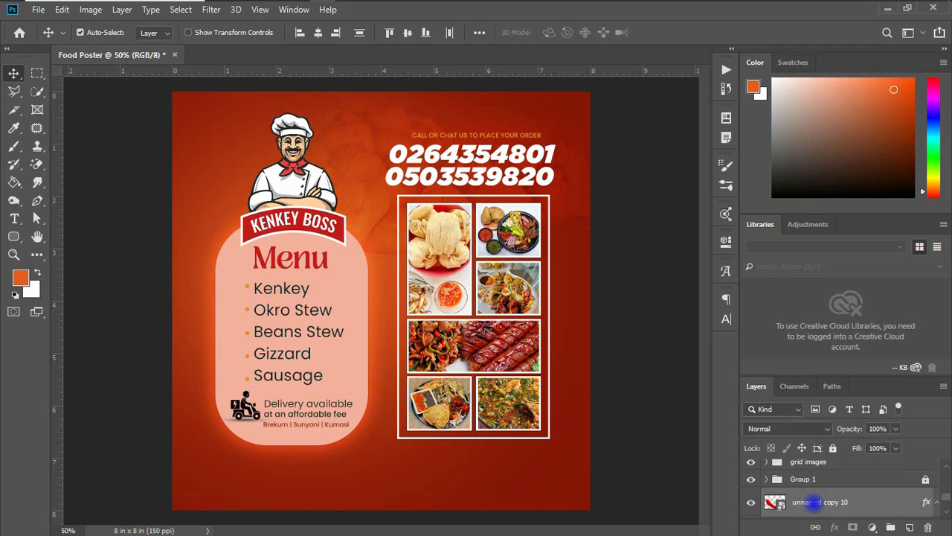
left_click_drag(814, 504, 820, 469)
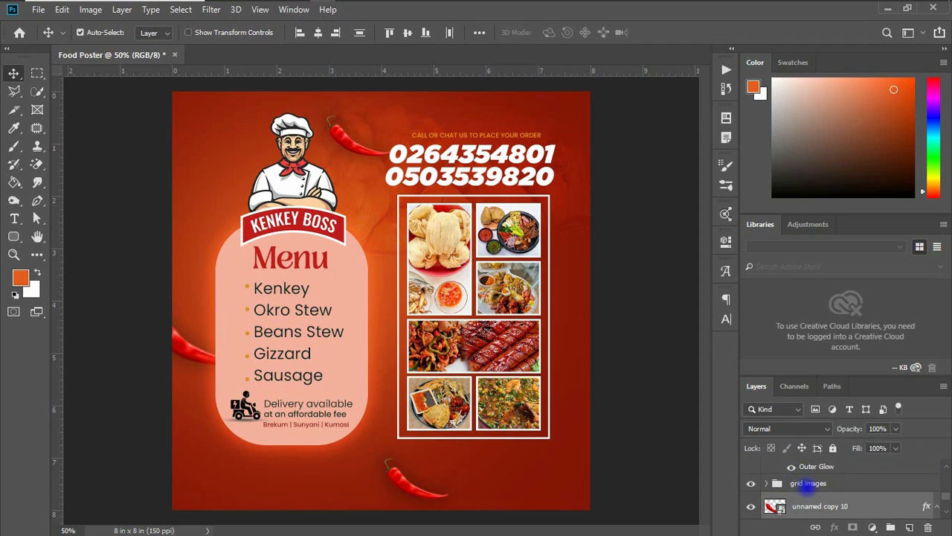
Group the Kenkey Boss Logo, menu folder and Rounded Rectangle 1 layers and name the group menu items
scroll(804, 483, "up", 2)
left_click(808, 512)
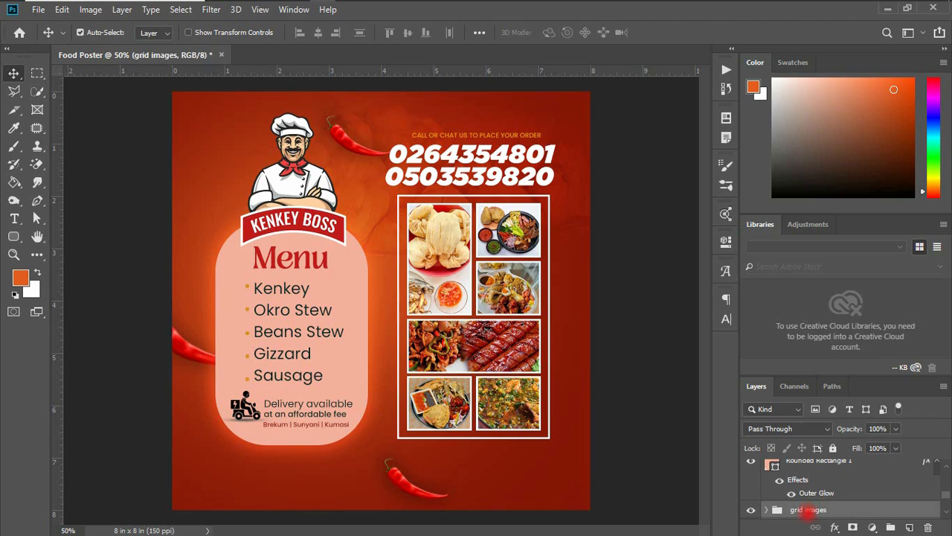
scroll(803, 508, "down", 2)
scroll(804, 508, "down", 4)
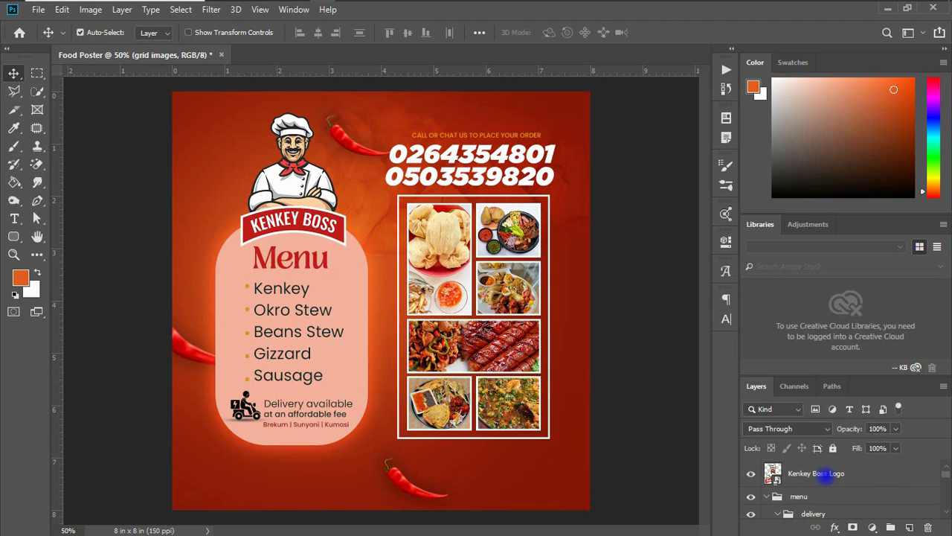
left_click(768, 496)
scroll(813, 501, "down", 2)
scroll(807, 499, "up", 3)
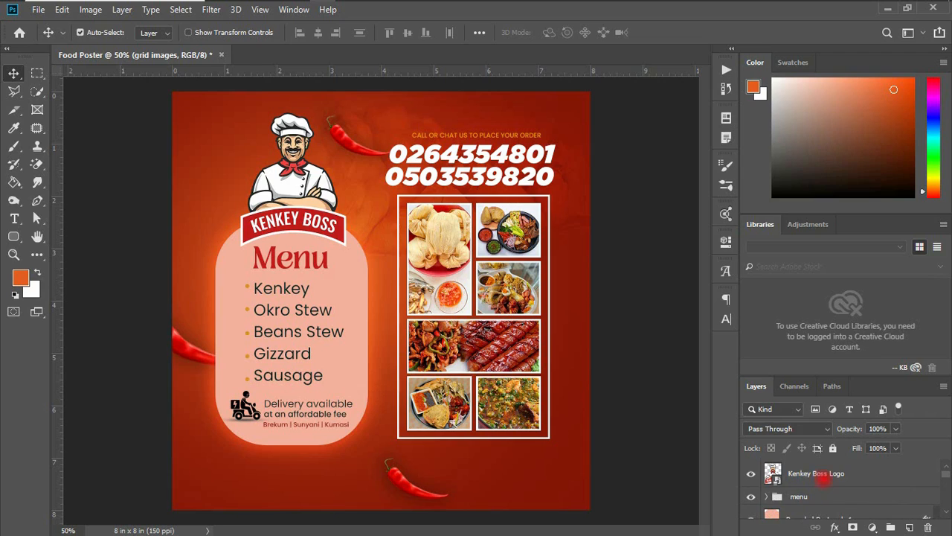
left_click(811, 476)
scroll(817, 497, "down", 1)
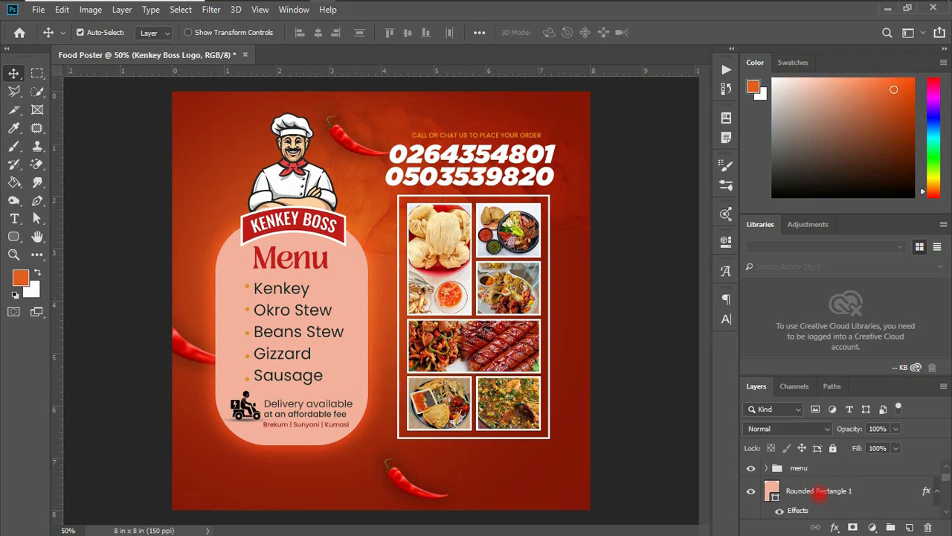
left_click(819, 491, "shift")
key("ctrl+g")
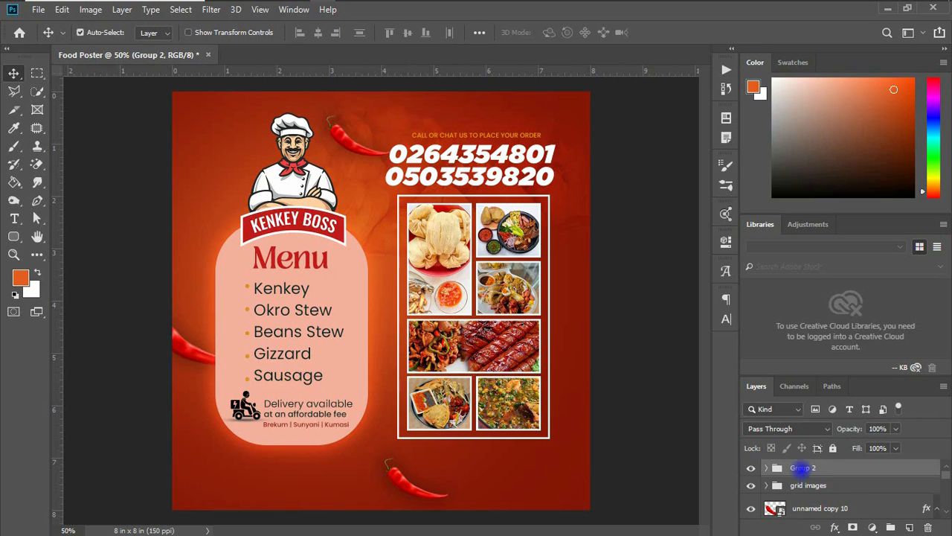
type("menu items")
key("Return")
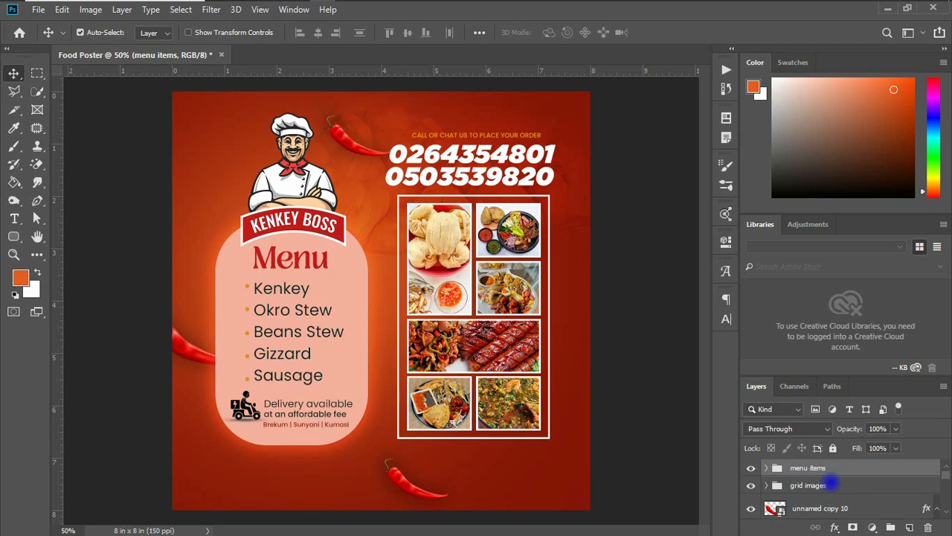
Group menu items with grid images, then center the new group horizontally and vertically against the Background
left_click(828, 485, "ctrl")
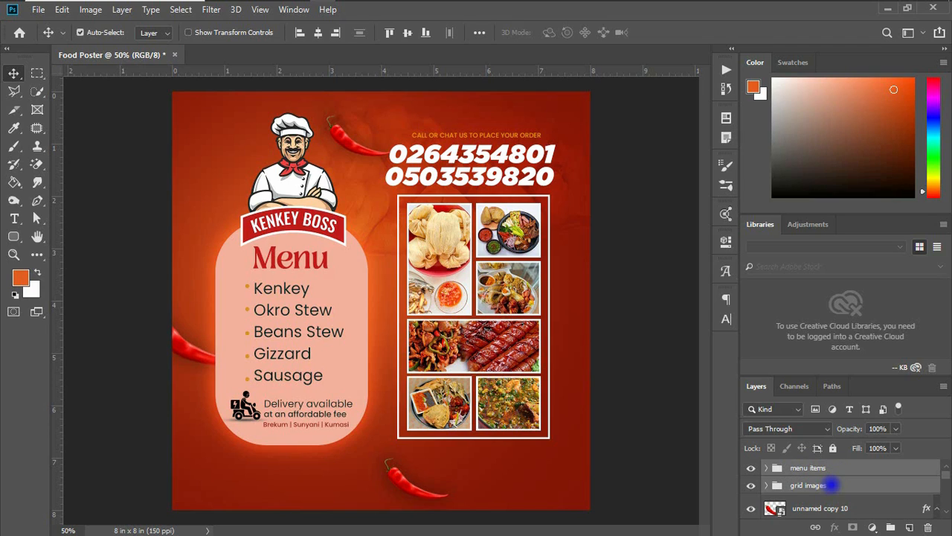
key("ctrl+g")
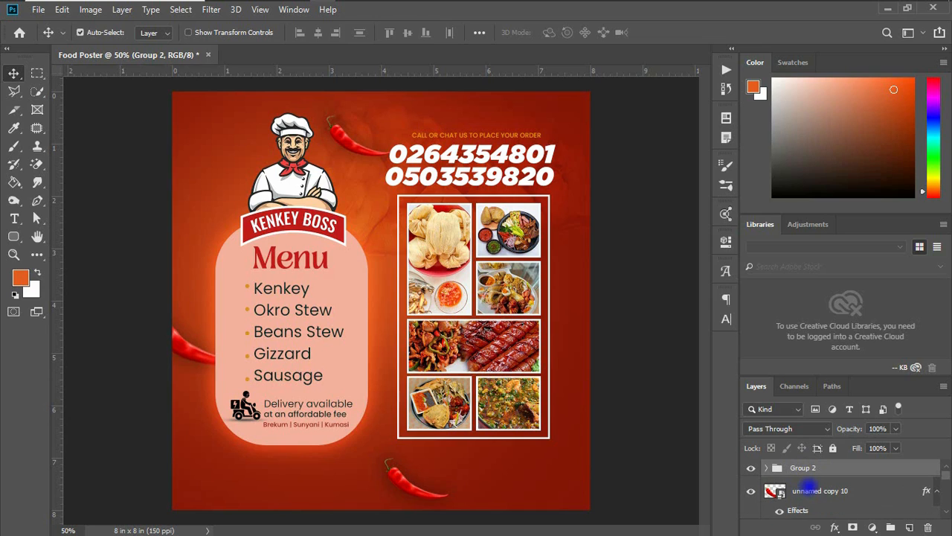
scroll(945, 476, "down", 3)
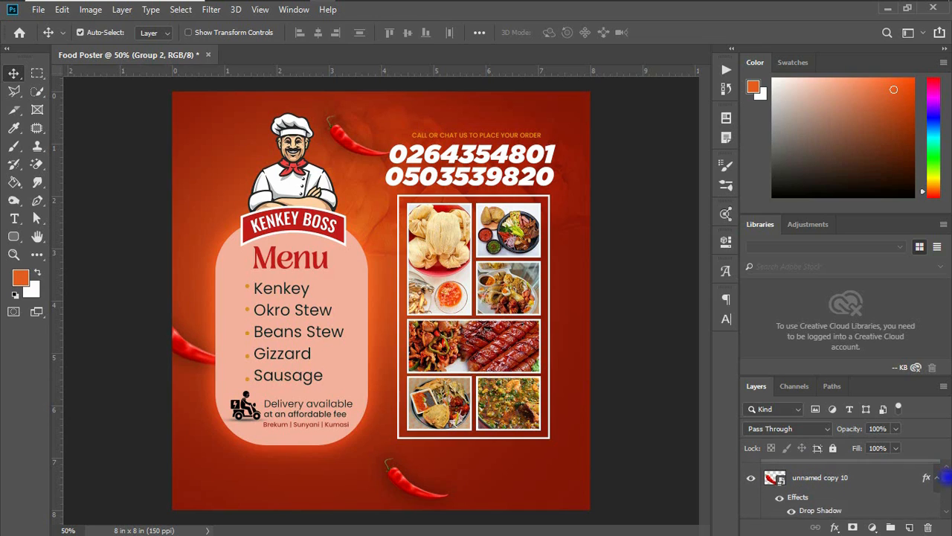
scroll(945, 496, "down", 1)
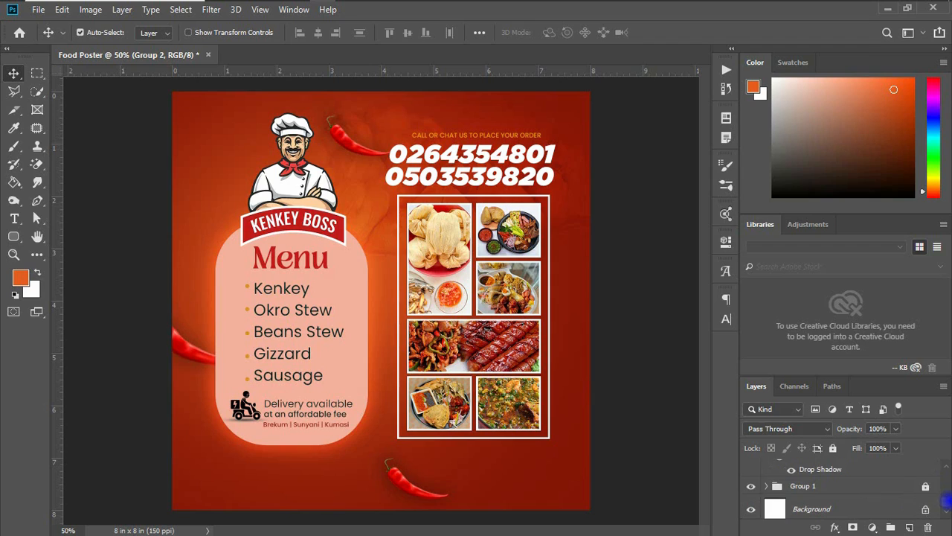
left_click(829, 509)
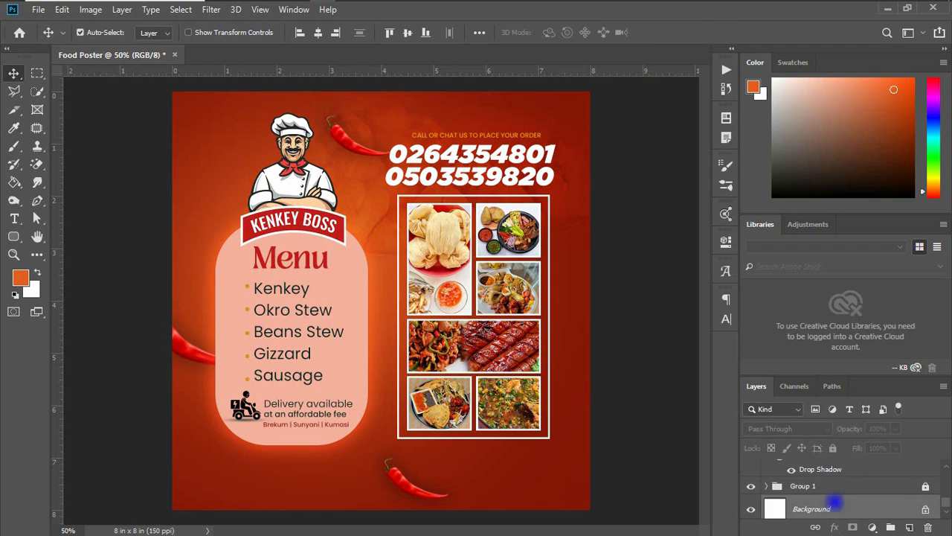
left_click(318, 32)
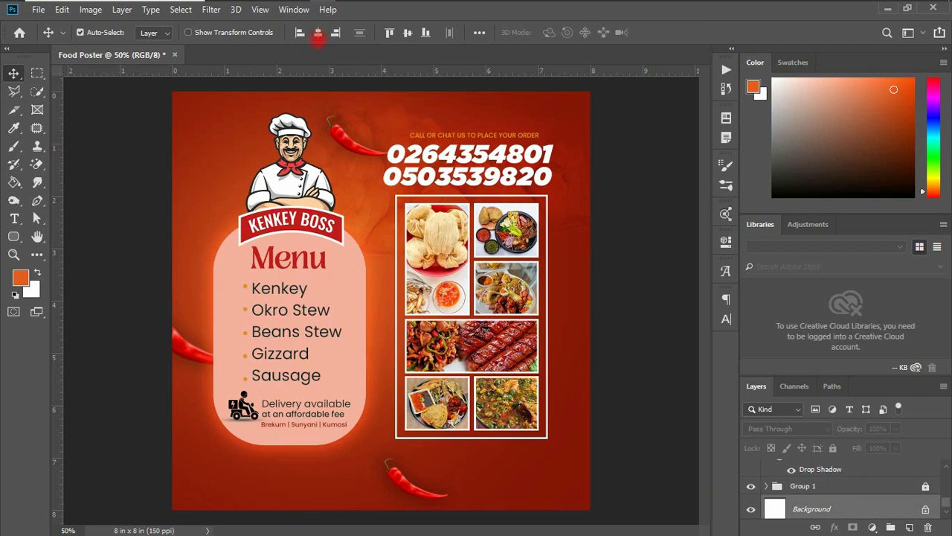
left_click(405, 33)
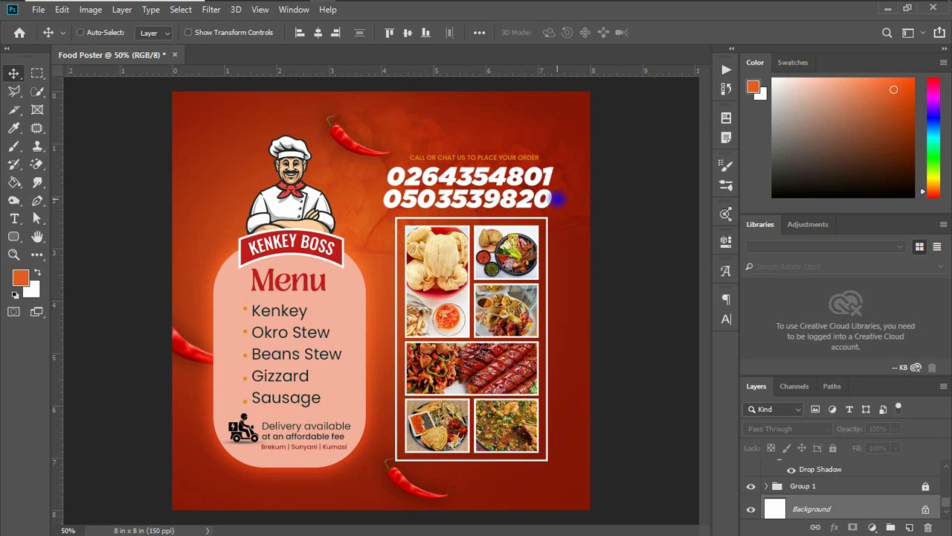
Undo the vertical centering and drag the group slightly to fine-tune its position
key("ctrl+z")
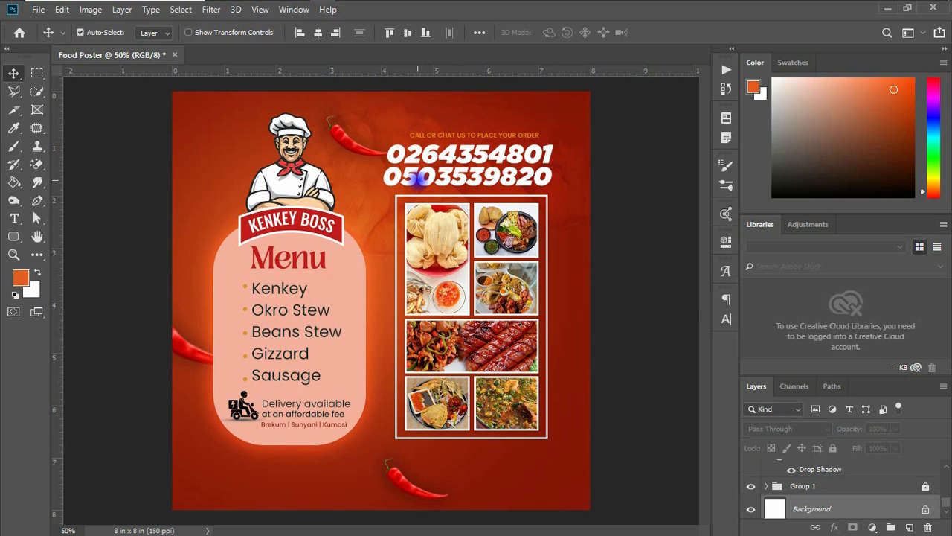
left_click_drag(422, 176, 413, 176)
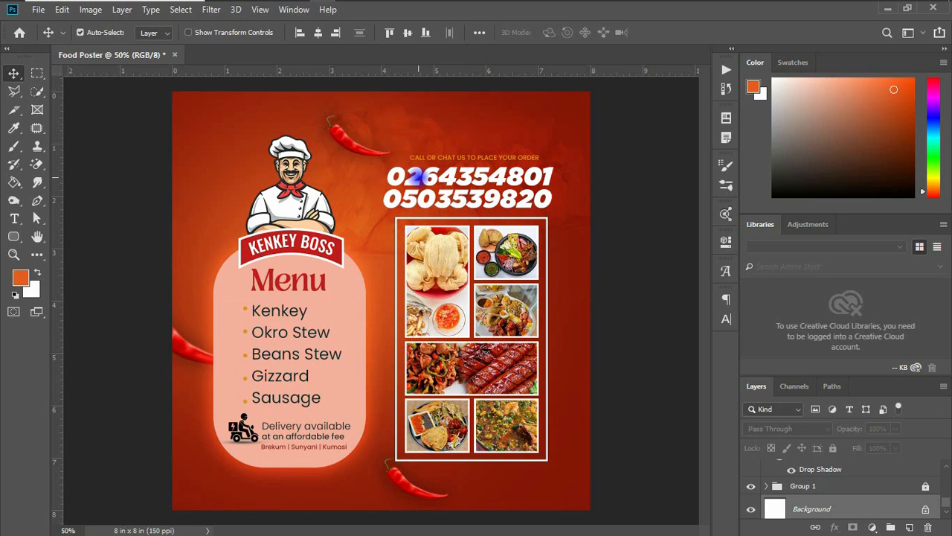